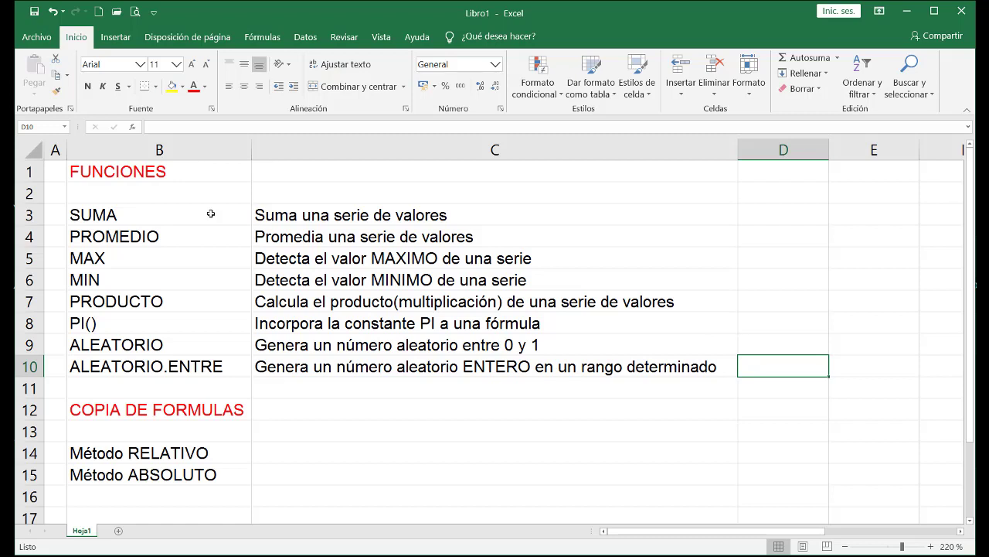
- Review the functions and descriptions listed in B3:C10 and the formula-copying section beneath them
drag(210, 214, 221, 371)
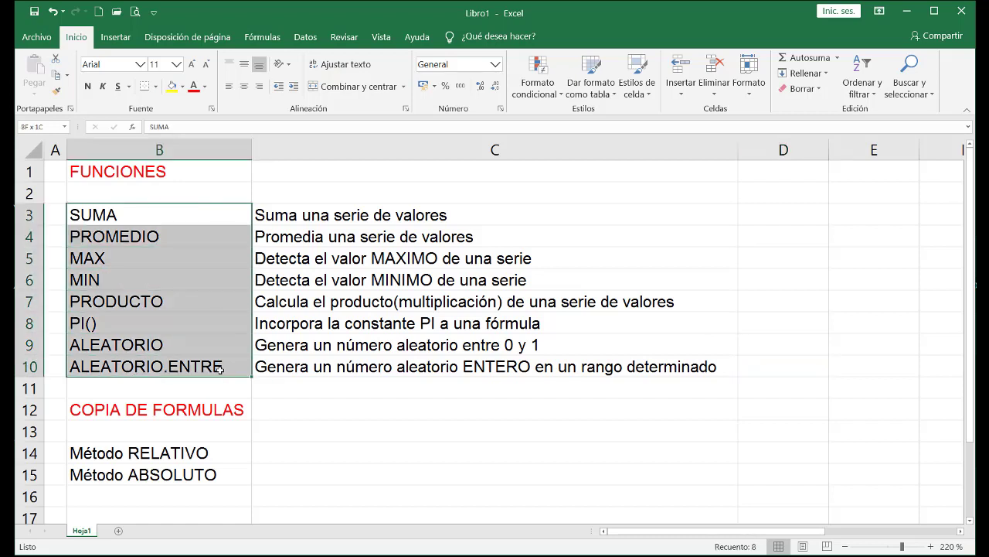
click(161, 259)
click(157, 279)
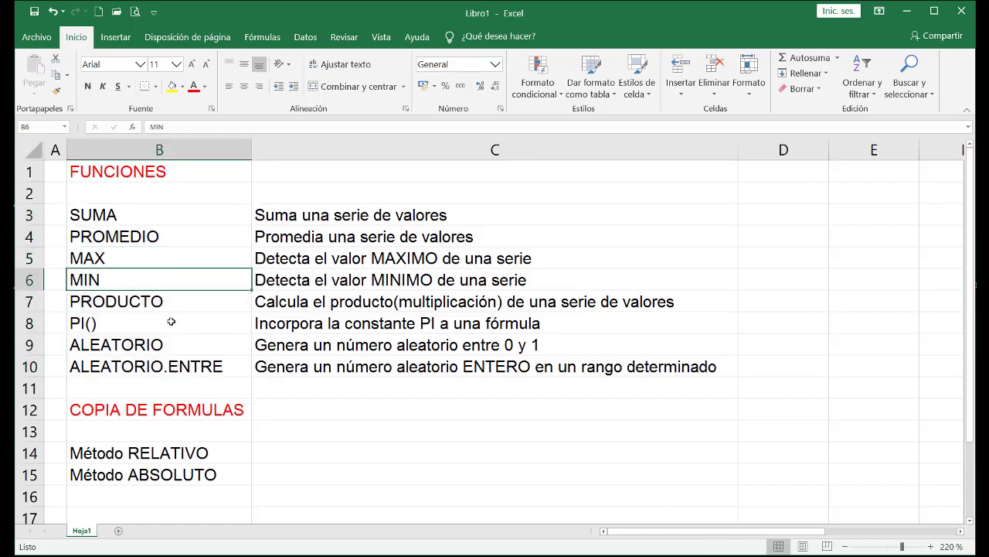
click(172, 322)
click(175, 366)
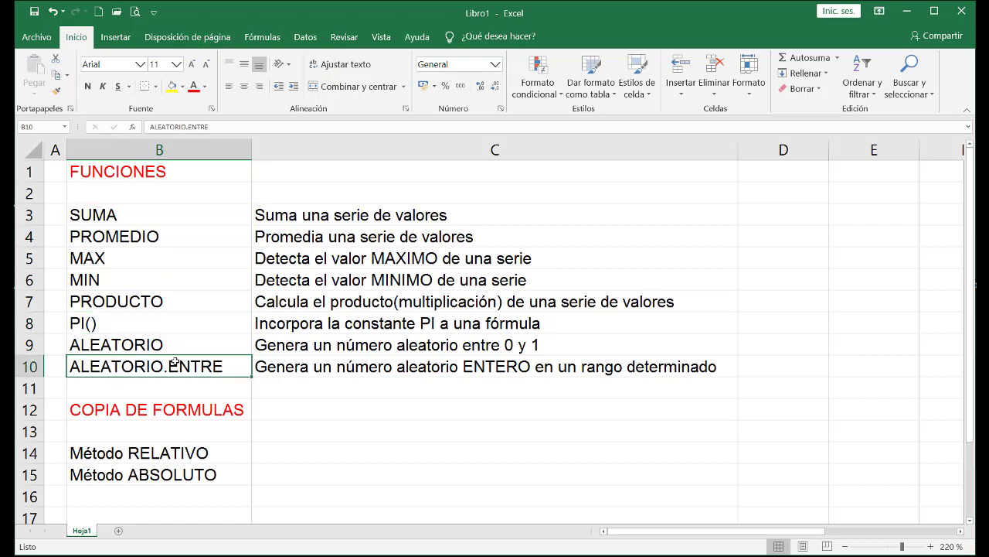
click(180, 215)
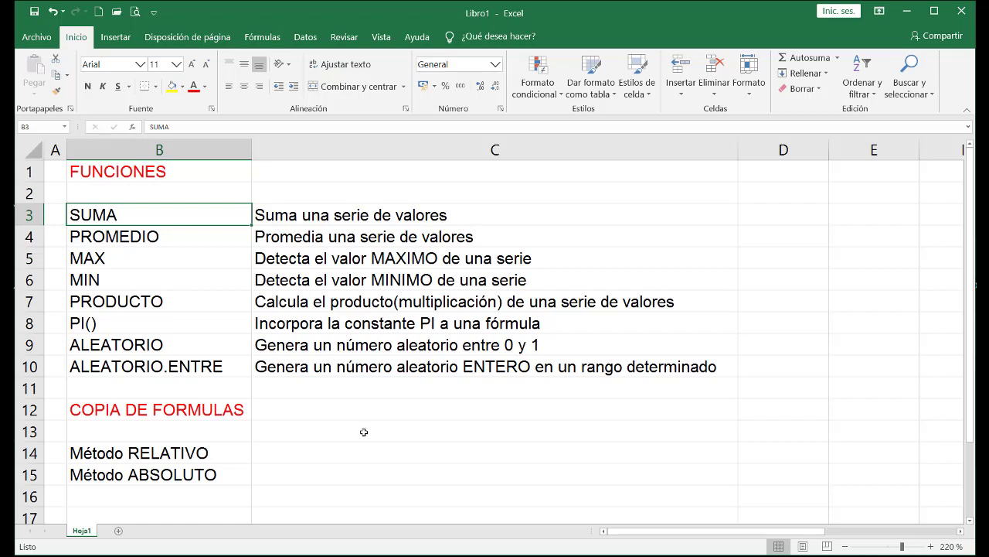
drag(419, 215, 425, 368)
click(425, 389)
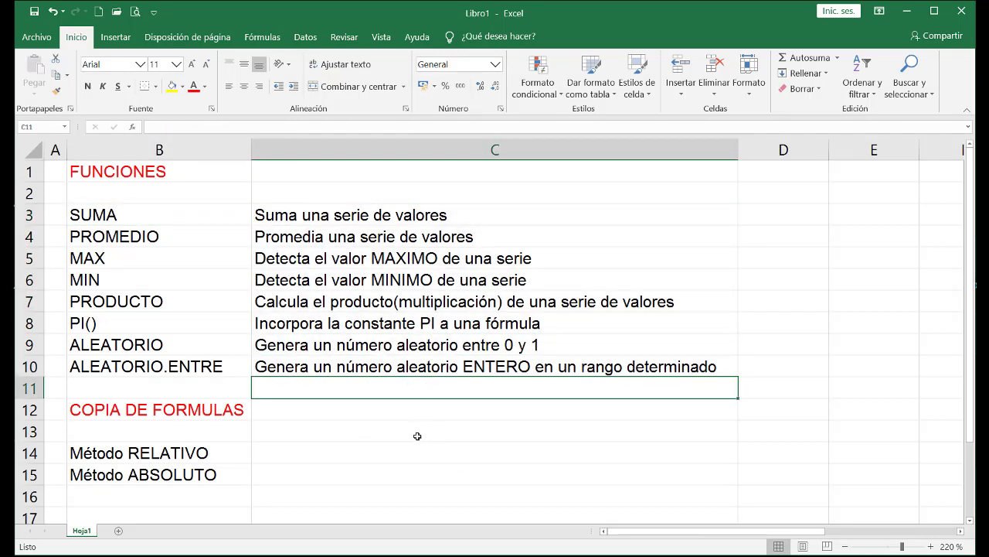
click(400, 458)
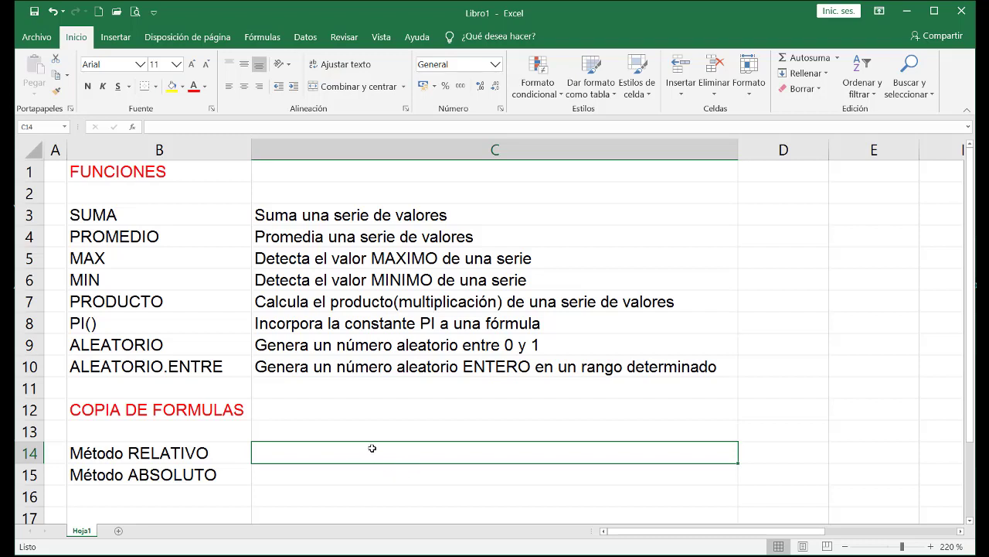
click(206, 413)
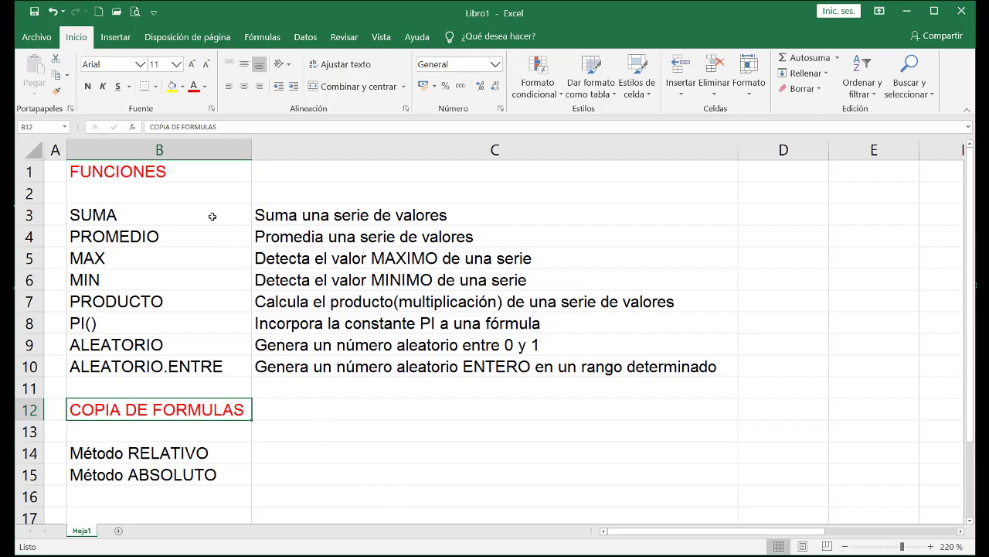
drag(212, 216, 218, 366)
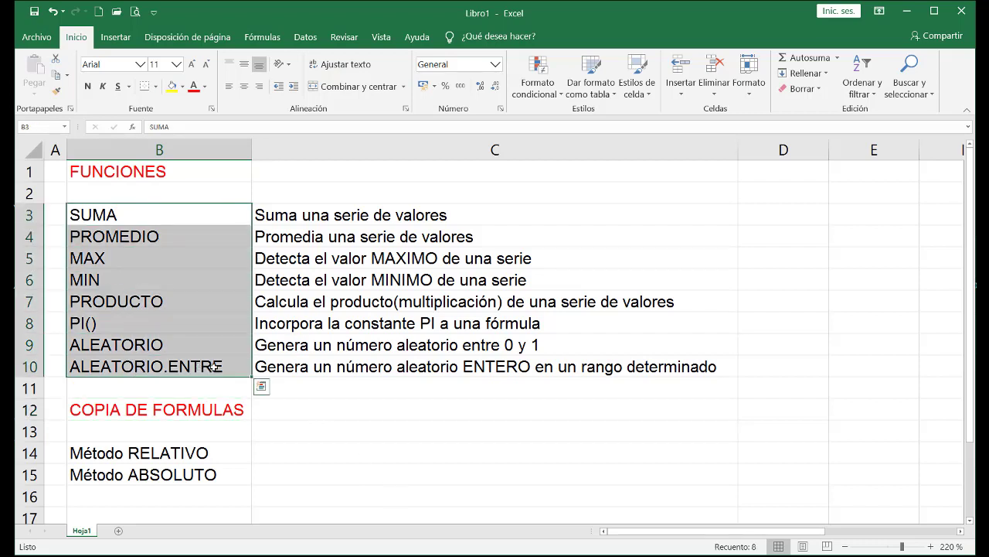
click(218, 366)
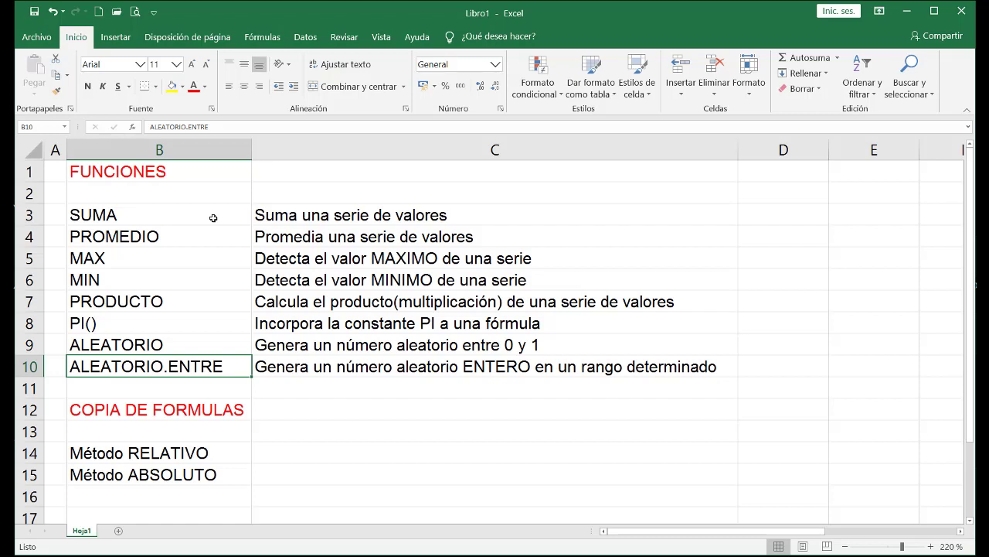
click(213, 218)
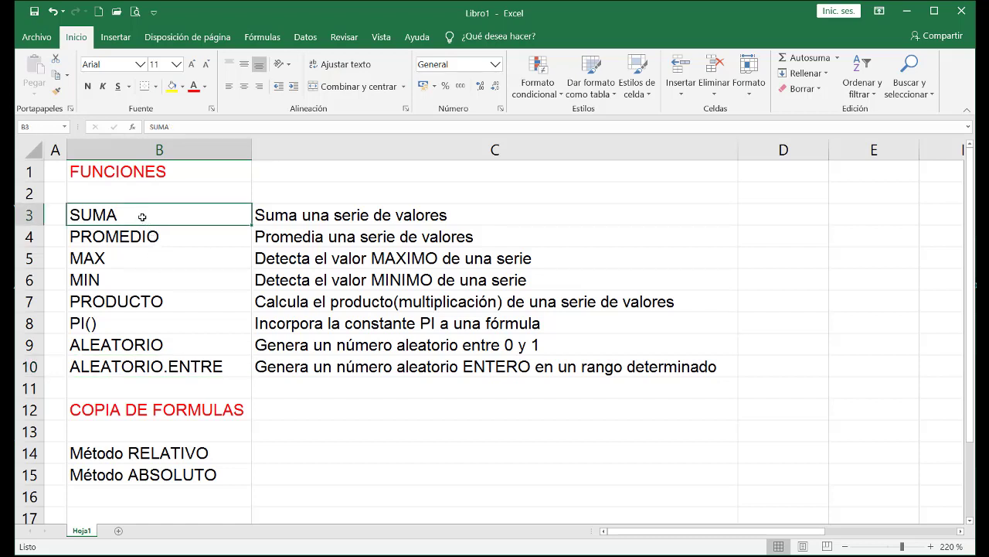
click(285, 213)
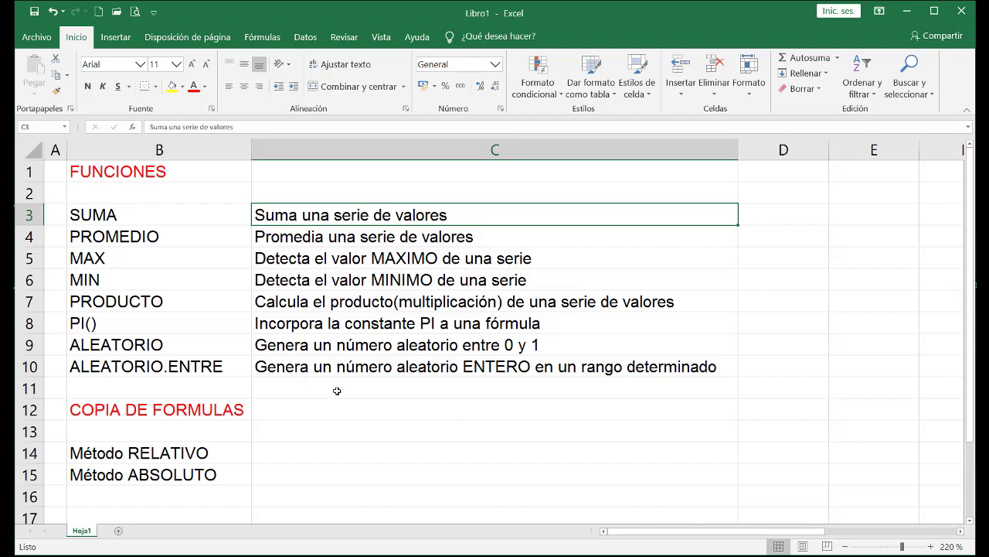
- Enter 15, 48, 69 and 36 in cells C18 to C21 and fill cell C22 with yellow
scroll(336, 389, down, 4)
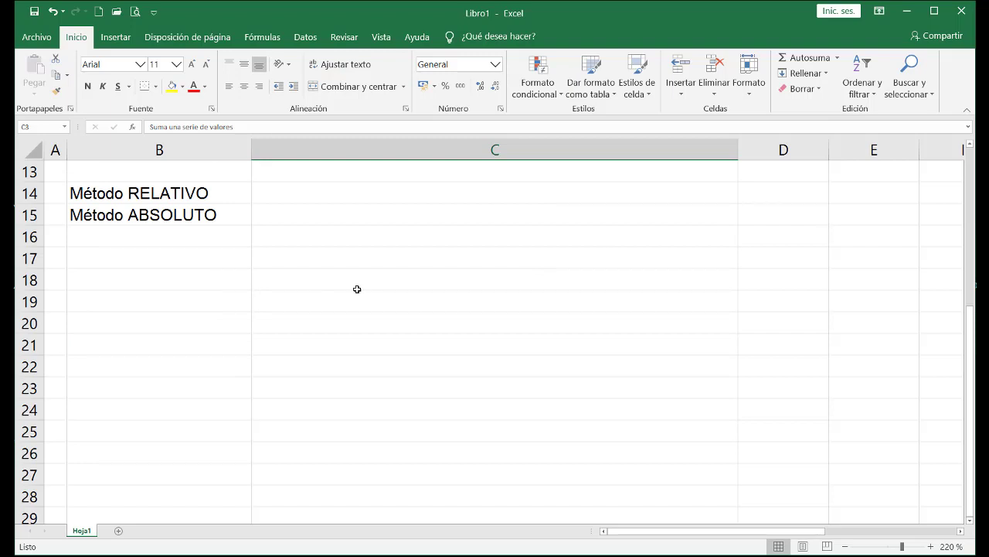
click(386, 282)
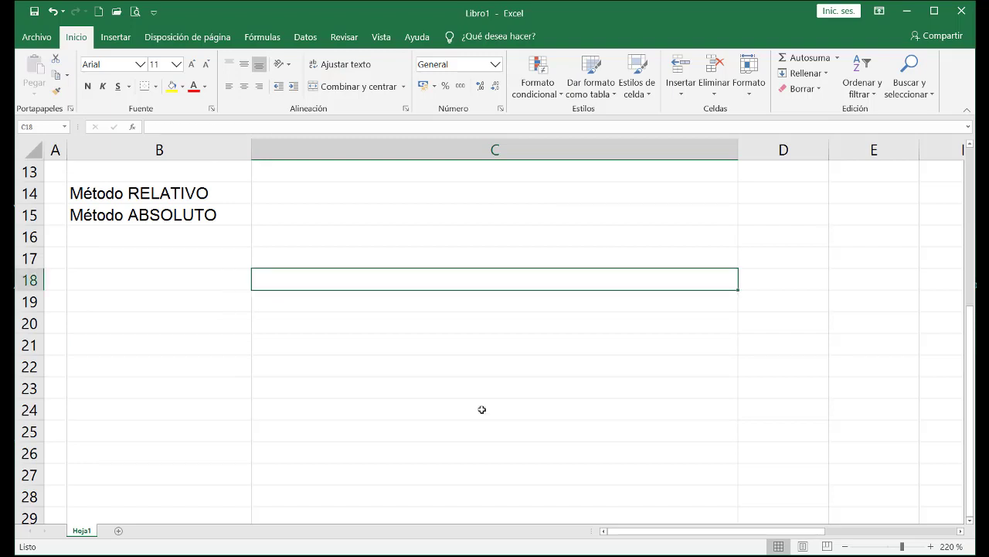
text(15)
key(Return)
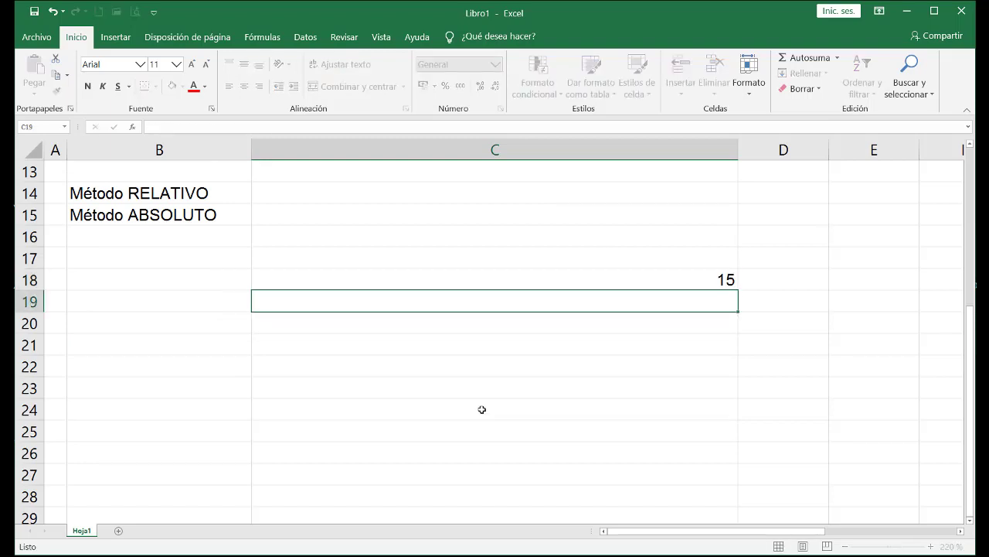
text(48)
key(Return)
text(69)
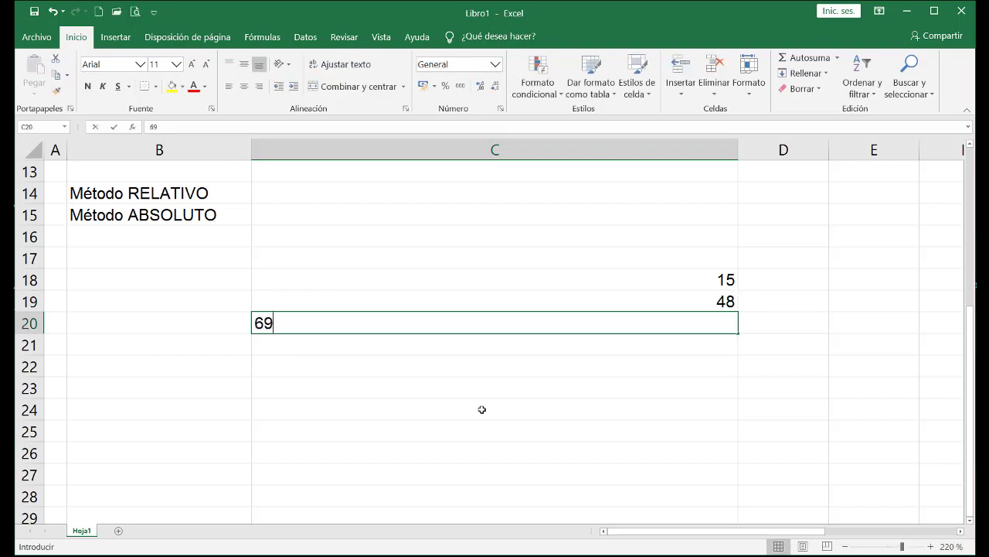
key(Return)
text(36)
key(Return)
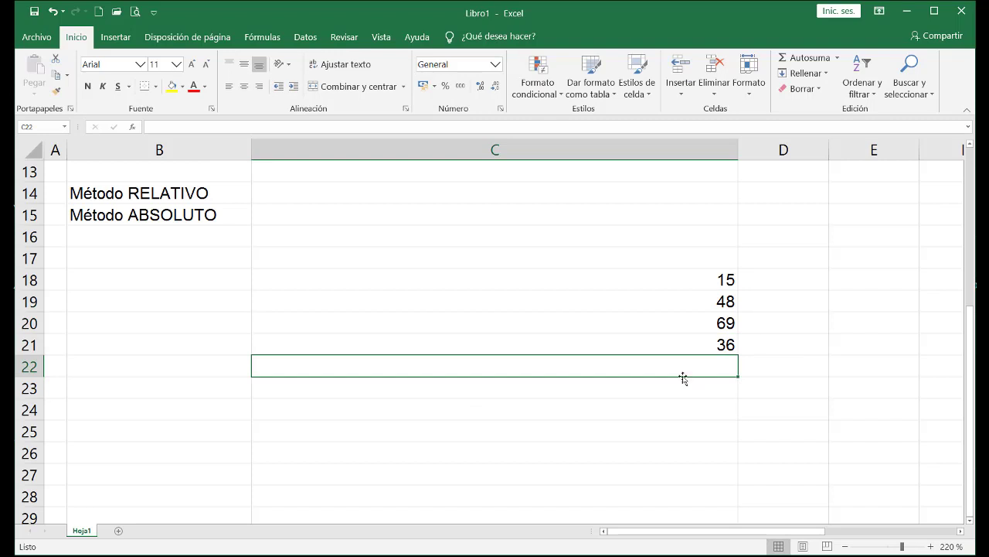
click(172, 87)
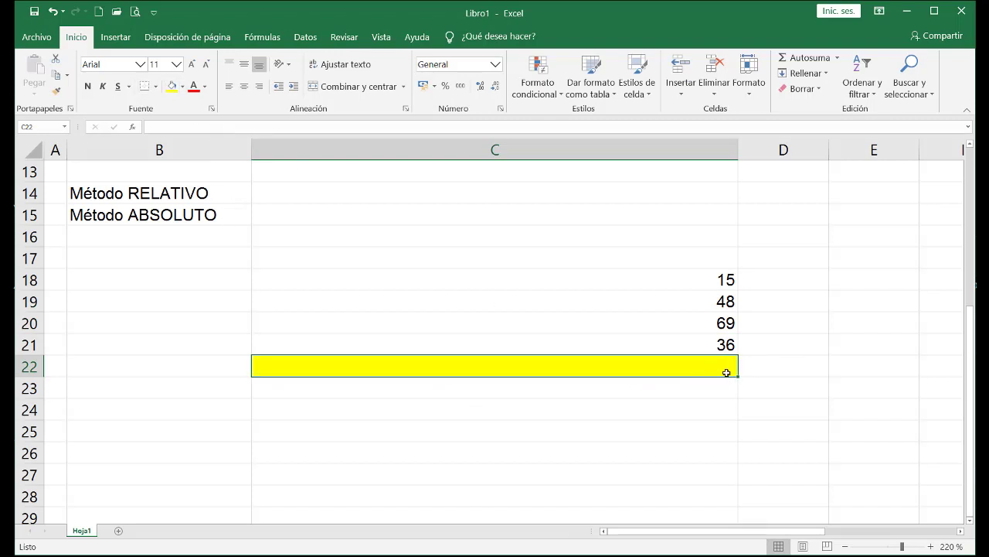
- Enter the formula =C18+C19+C20+C21 in the yellow cell C22 to add the four values individually
click(722, 279)
click(721, 299)
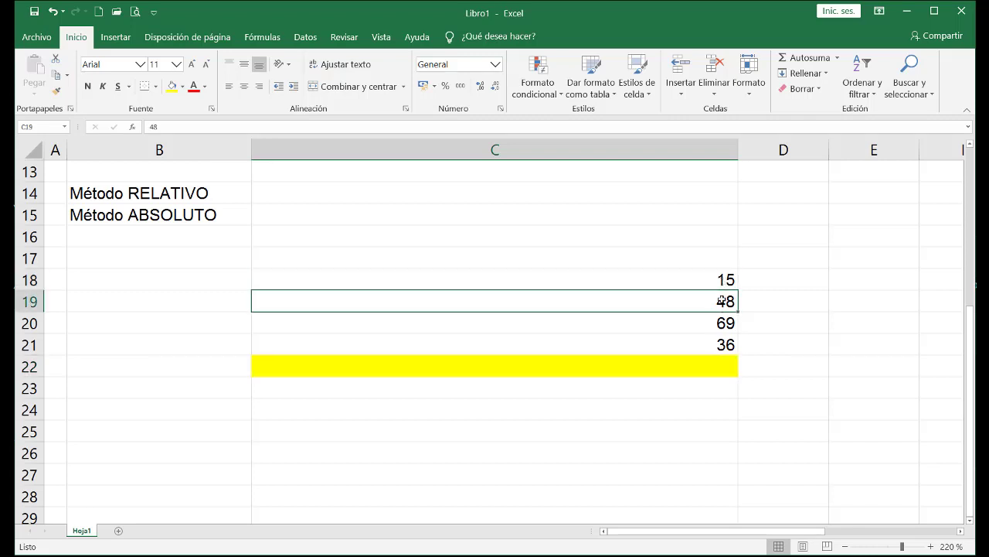
click(721, 320)
click(721, 344)
click(720, 367)
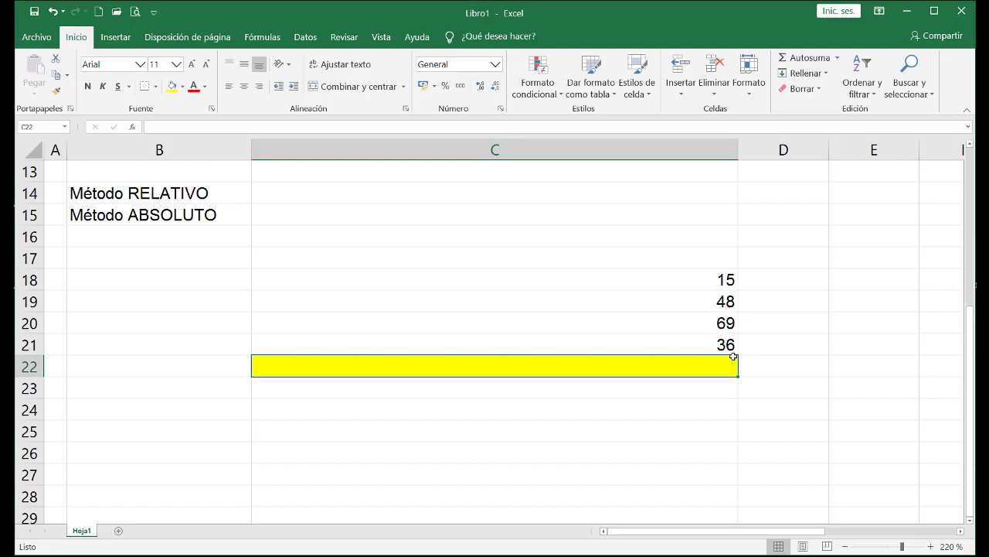
text(=)
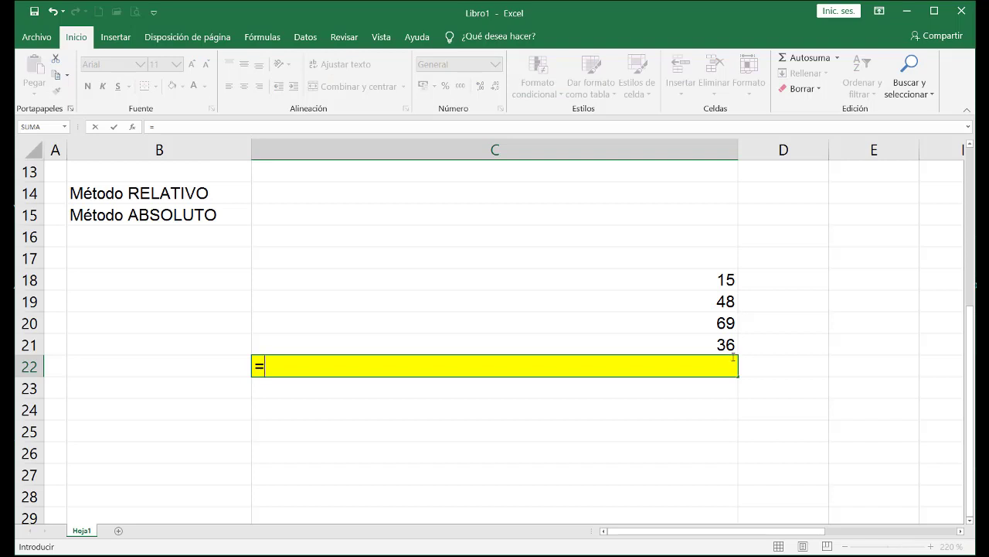
click(701, 278)
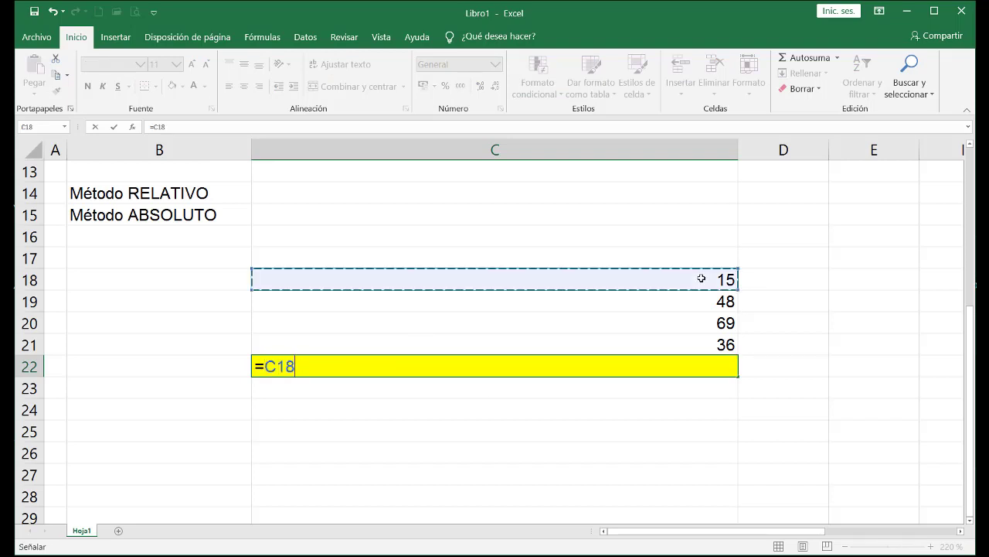
text(+)
click(697, 300)
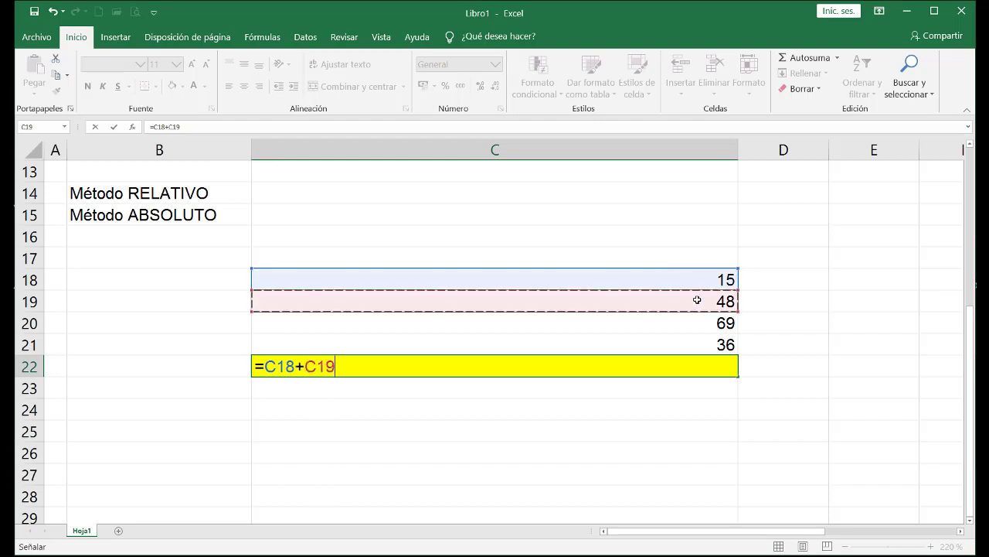
text(+)
click(691, 324)
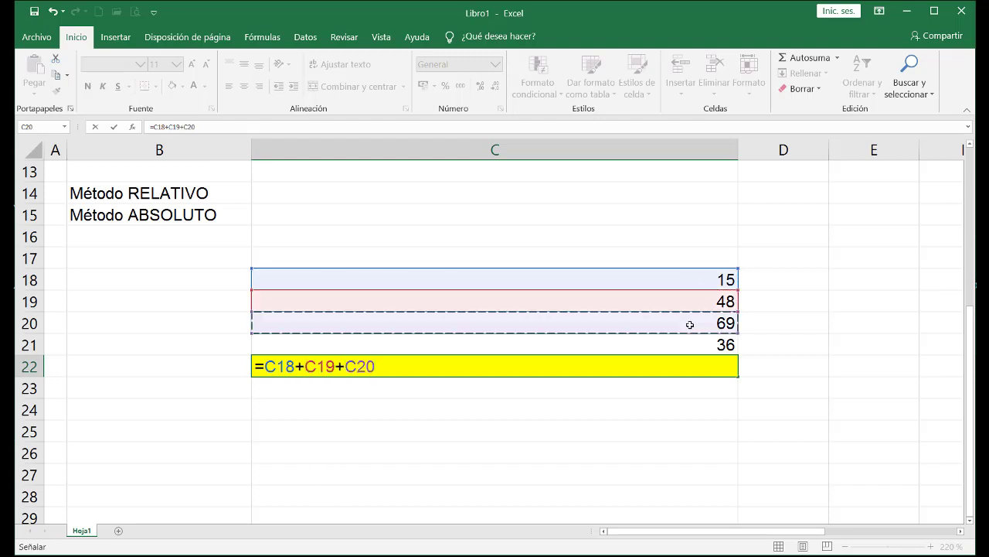
text(+)
click(682, 344)
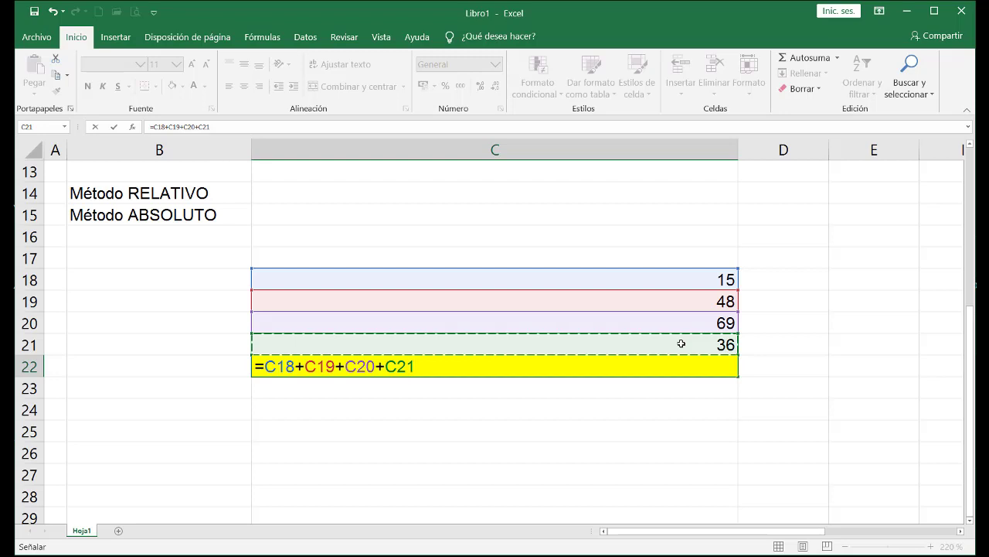
click(300, 367)
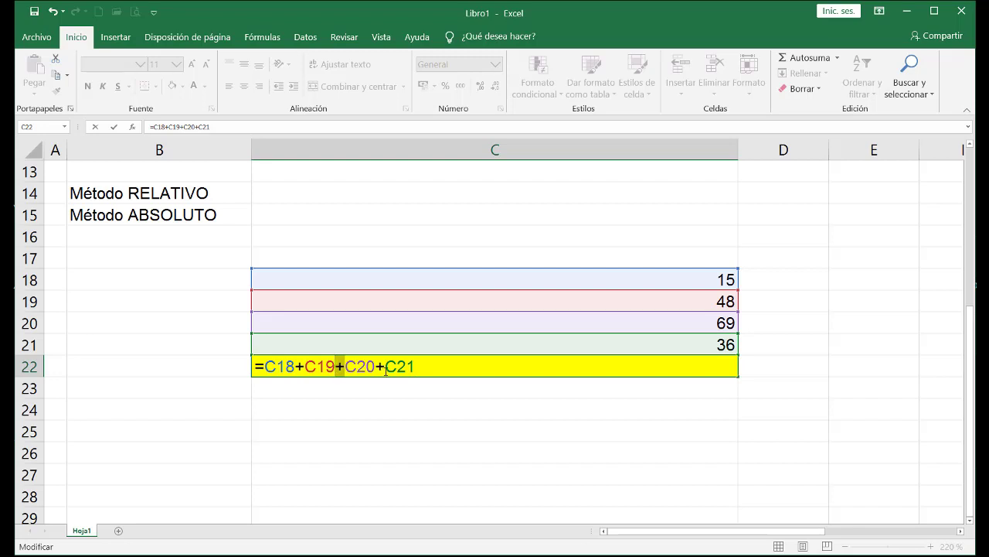
drag(383, 371, 376, 371)
click(451, 367)
key(Return)
click(682, 369)
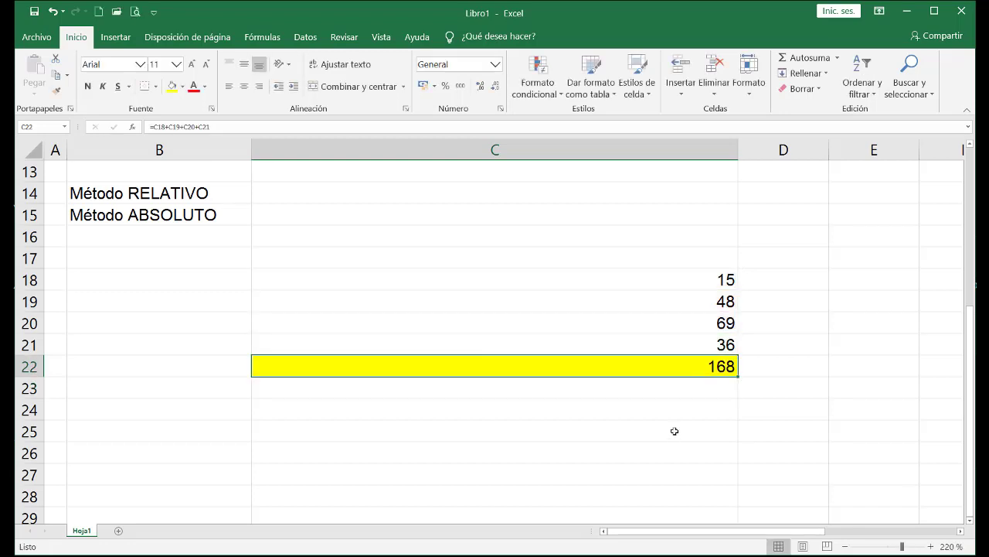
- Replace the cell-by-cell addition in C22 with a SUMA function that takes the range C18:C21 as its argument
double_click(685, 366)
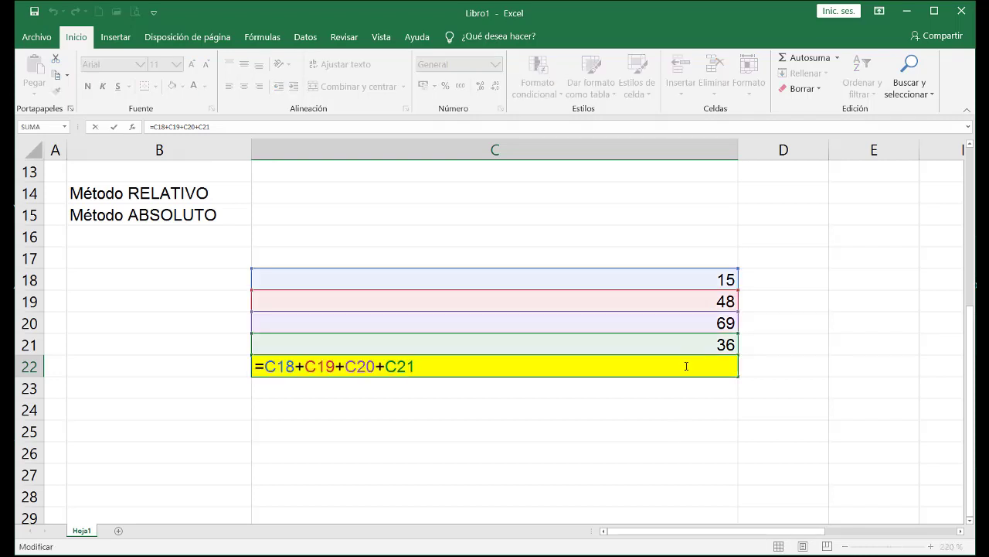
key(Escape)
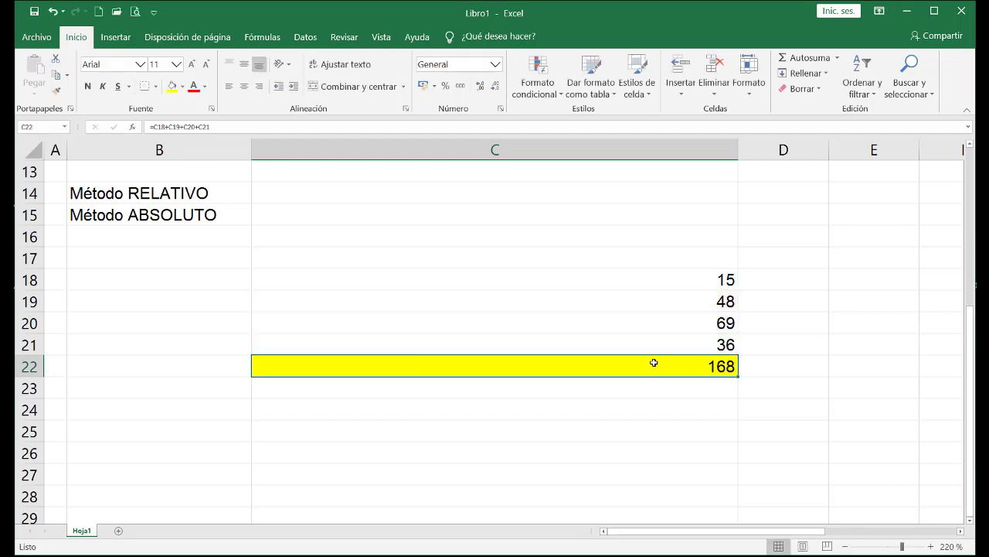
double_click(654, 363)
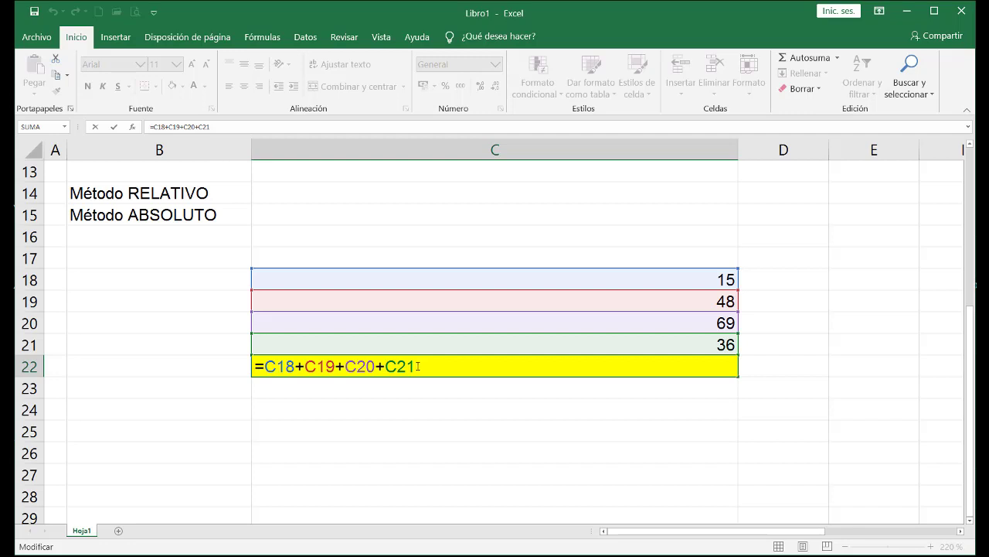
drag(418, 366, 266, 366)
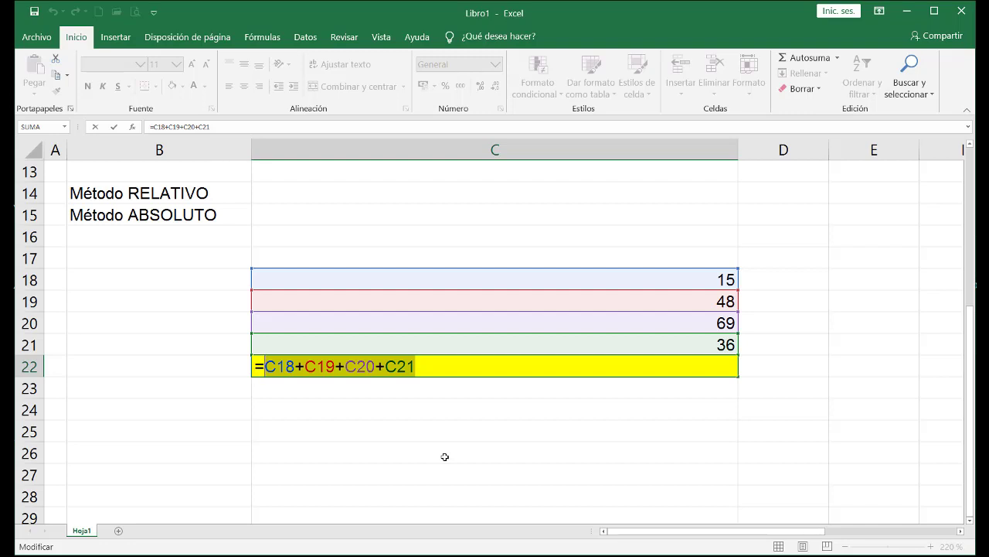
text(SUMA)
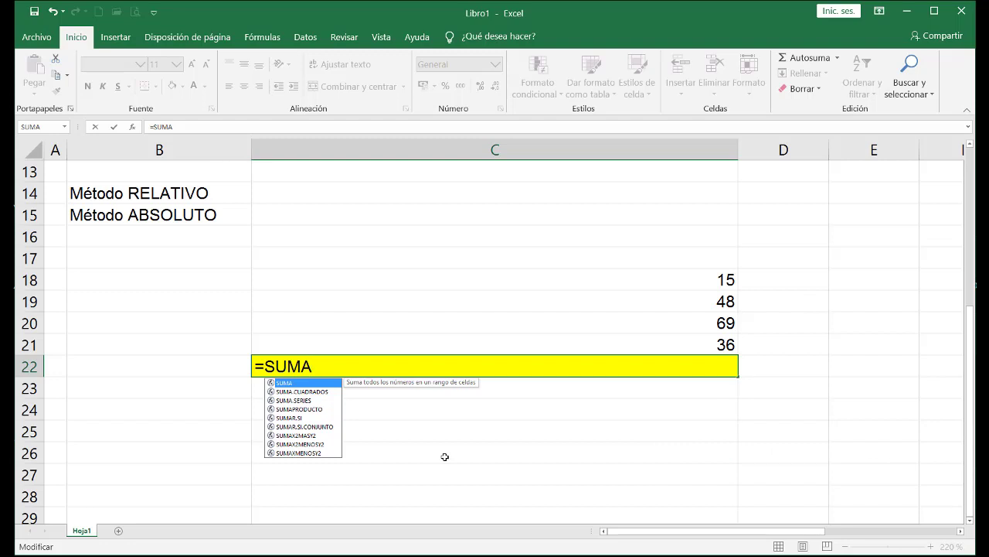
text(()
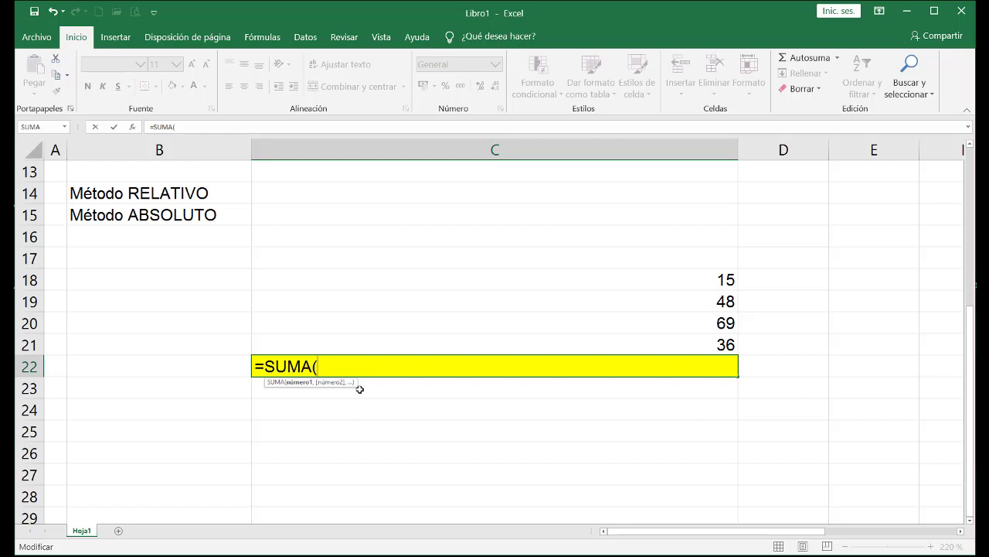
drag(657, 280, 661, 340)
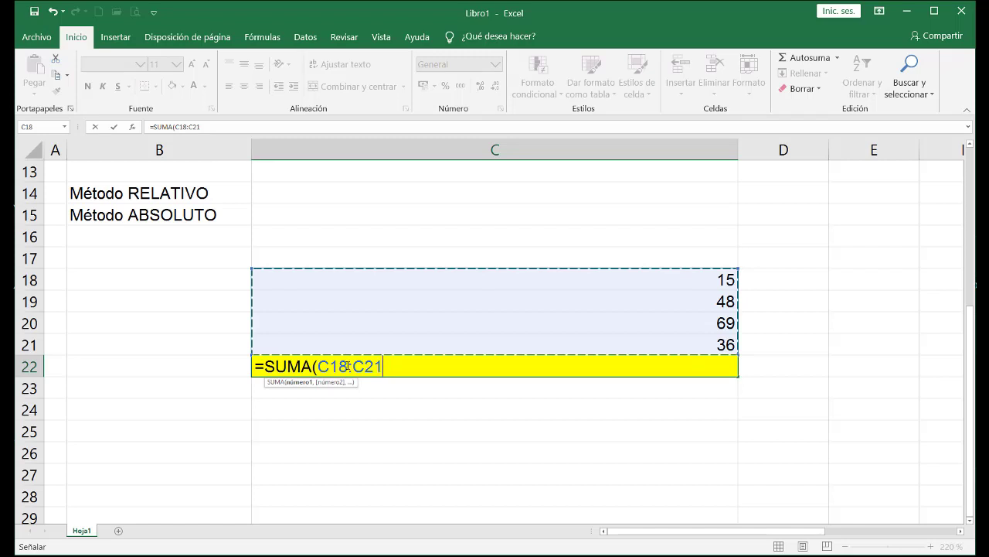
- Check the first and last cell references of the range, then close the parenthesis and commit =SUMA(C18:C21) in C22
drag(349, 365, 321, 366)
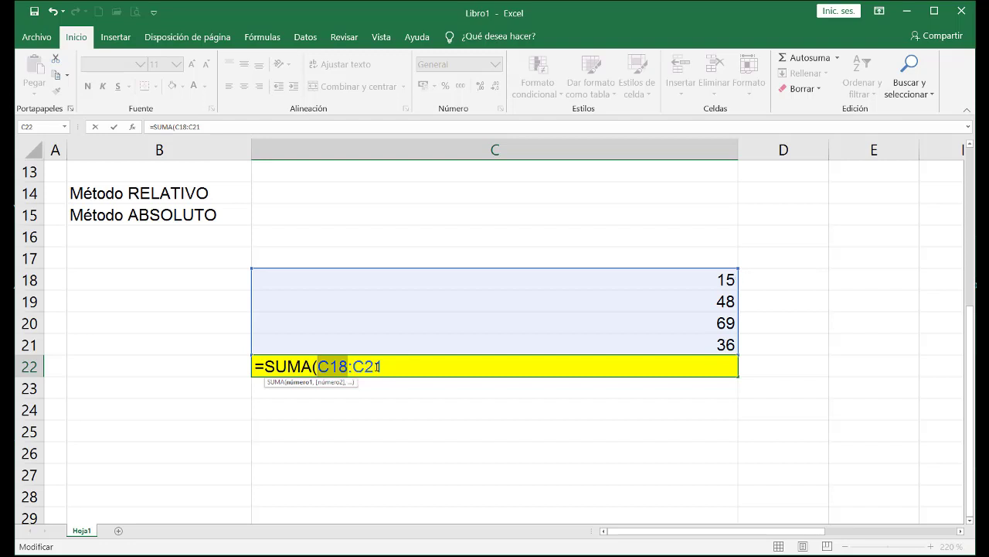
drag(382, 365, 353, 366)
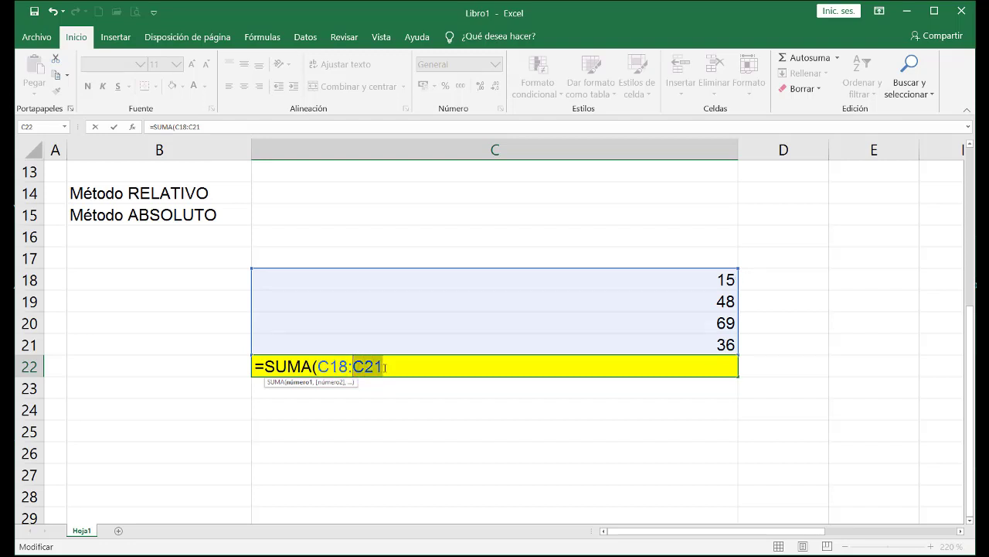
click(712, 342)
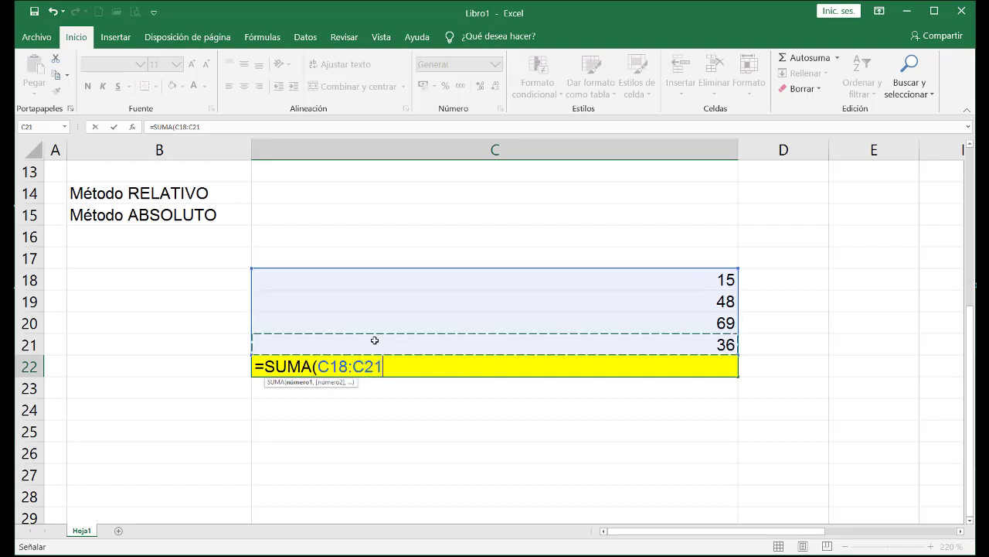
click(390, 365)
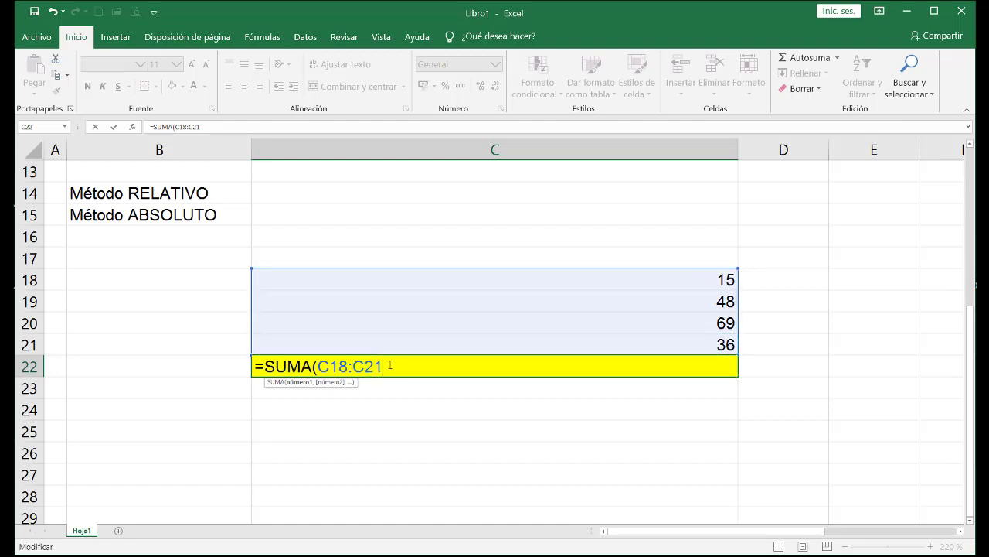
text())
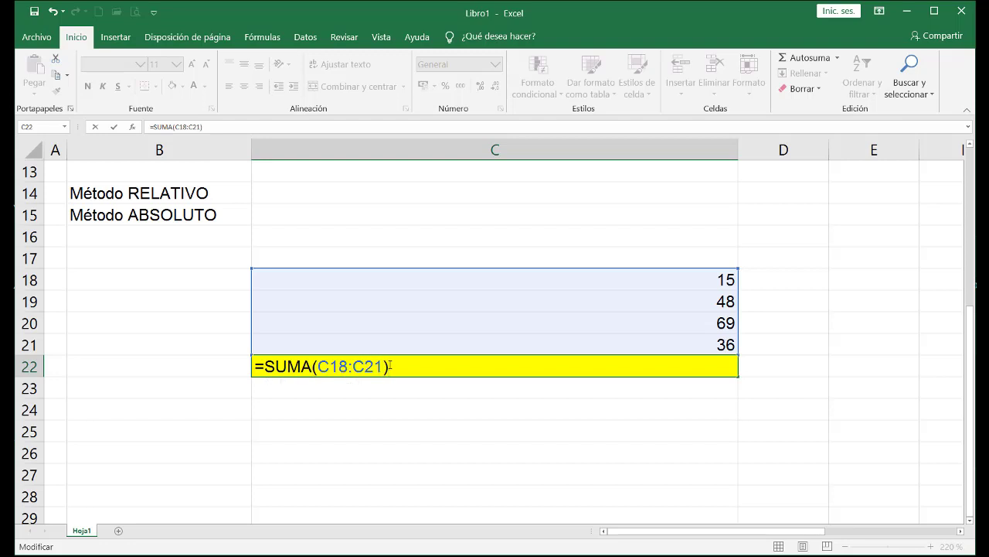
key(Return)
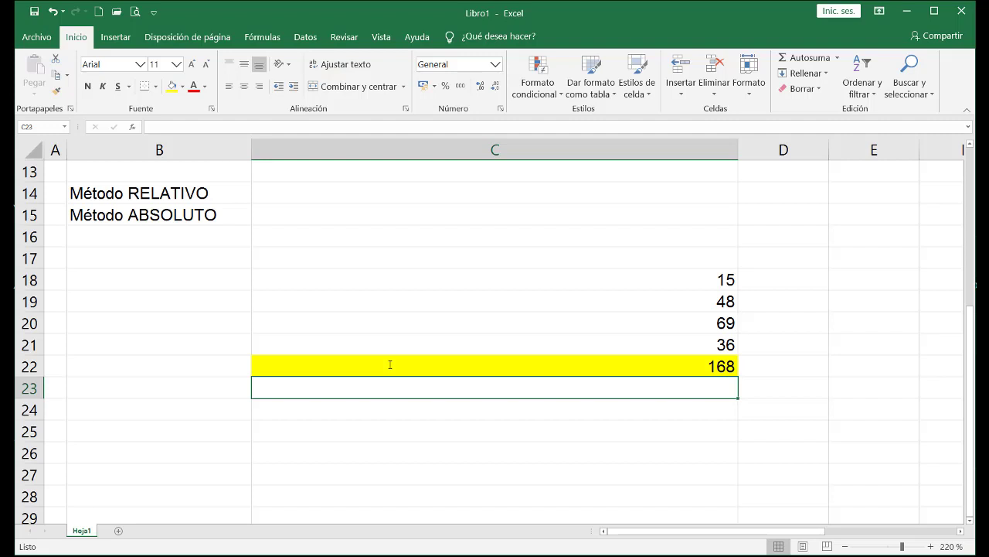
- Clear the yellow cell C22 and total the four values in C18:C21 there with AutoSum
click(390, 364)
key(Delete)
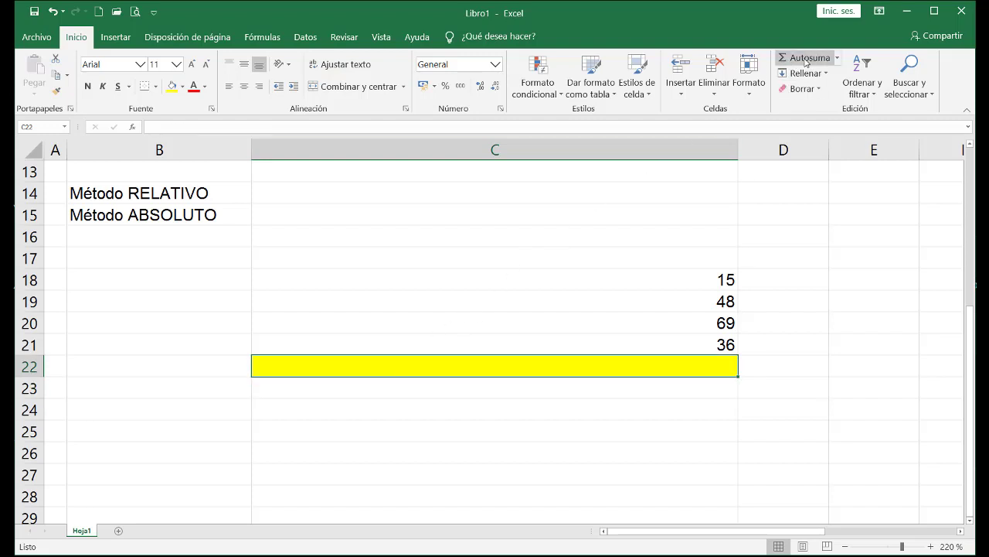
click(771, 275)
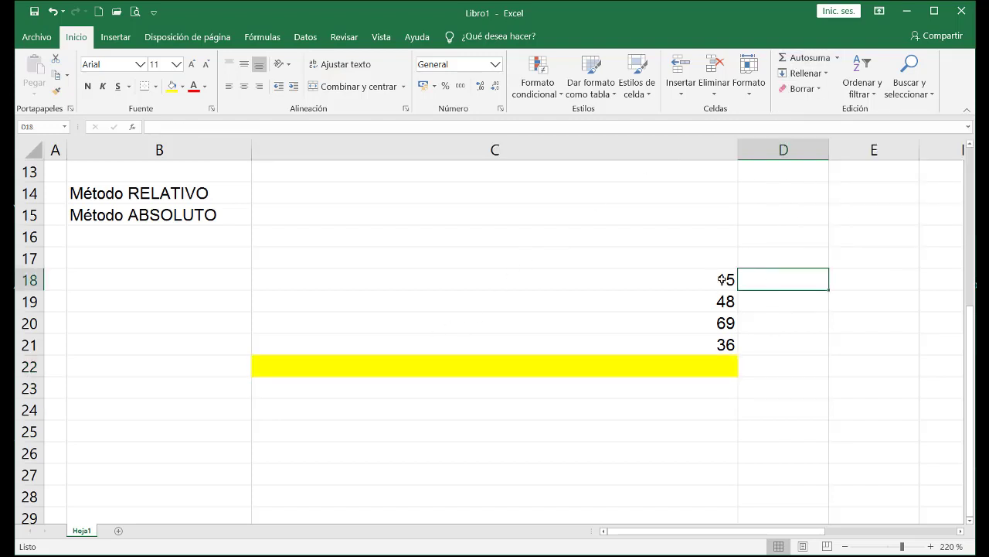
drag(721, 279, 707, 340)
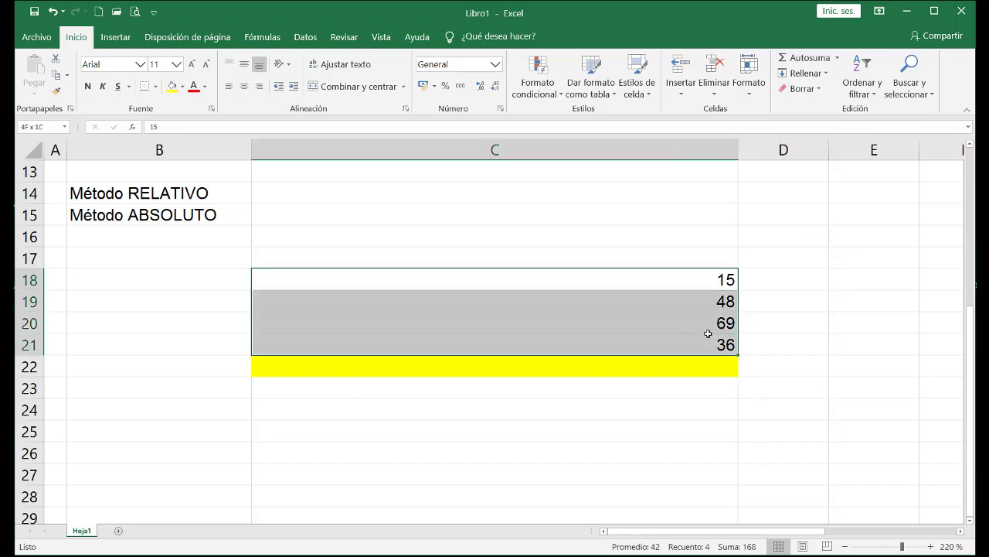
click(694, 301)
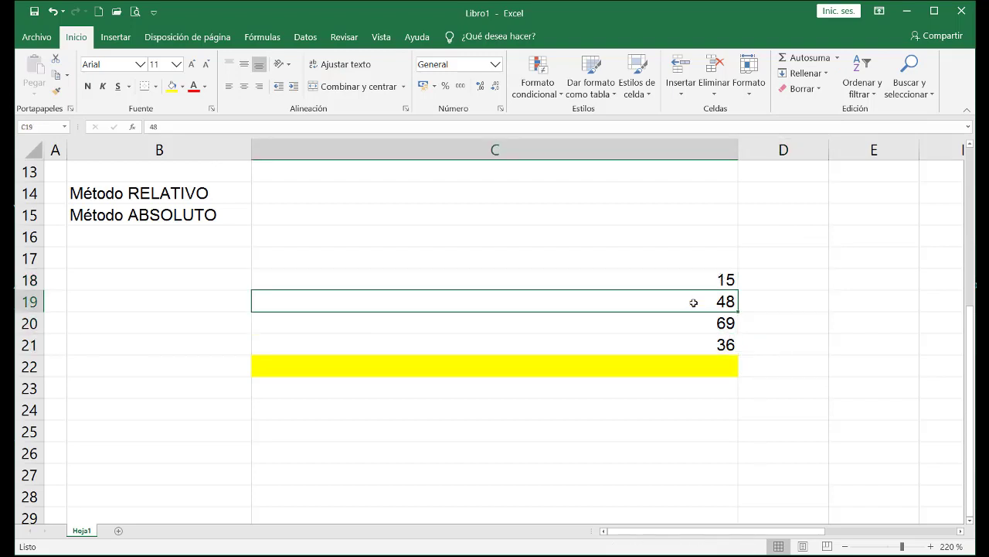
click(701, 362)
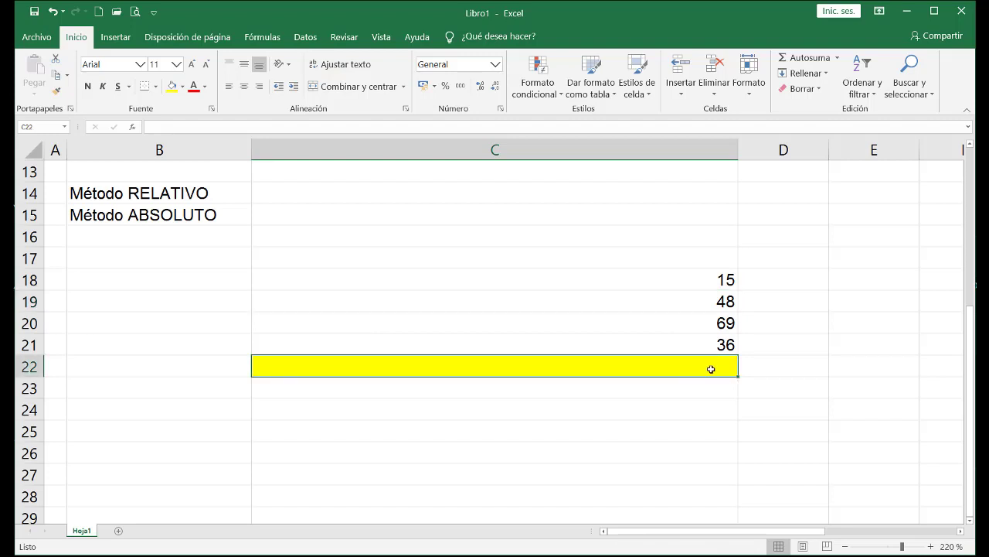
click(803, 59)
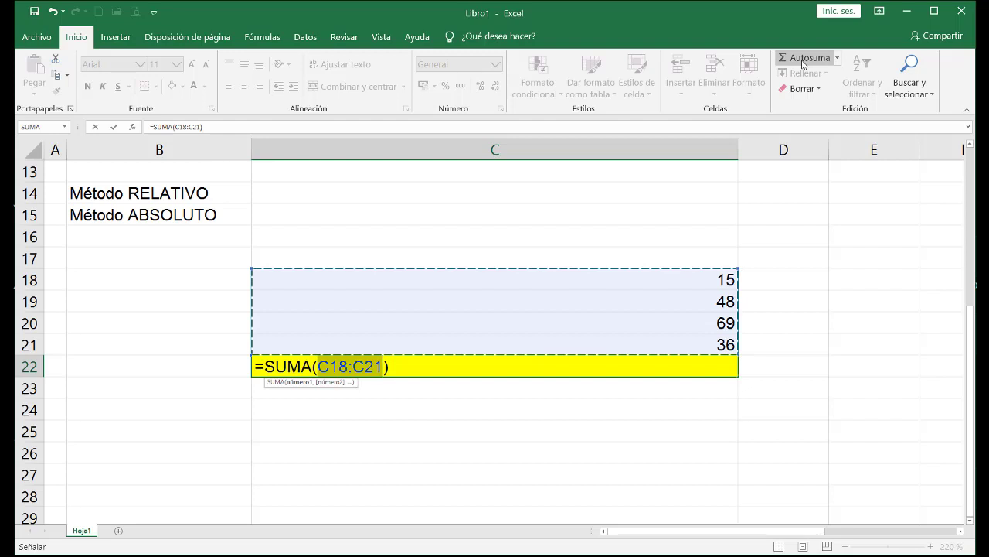
key(Return)
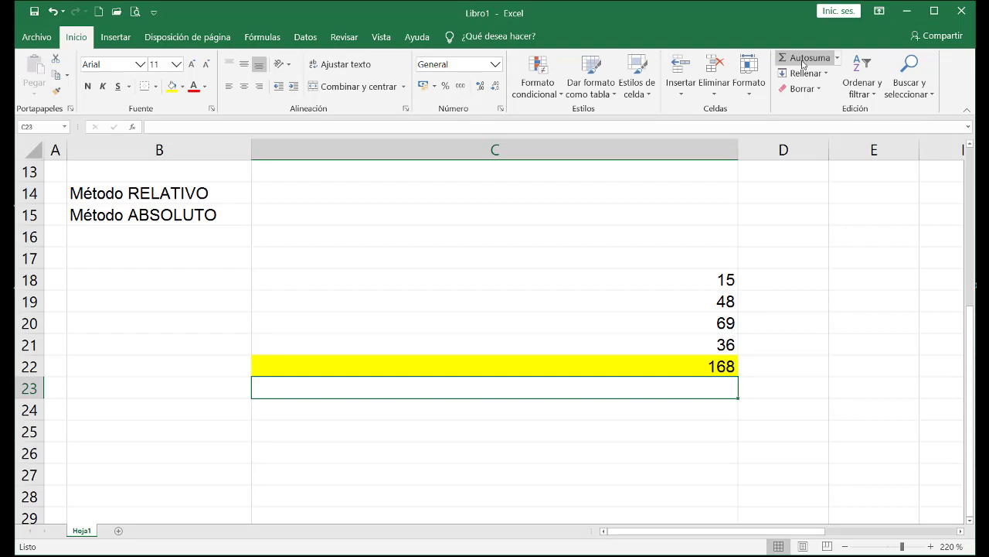
- Delete the AutoSum formula from the yellow cell C22
key(Up)
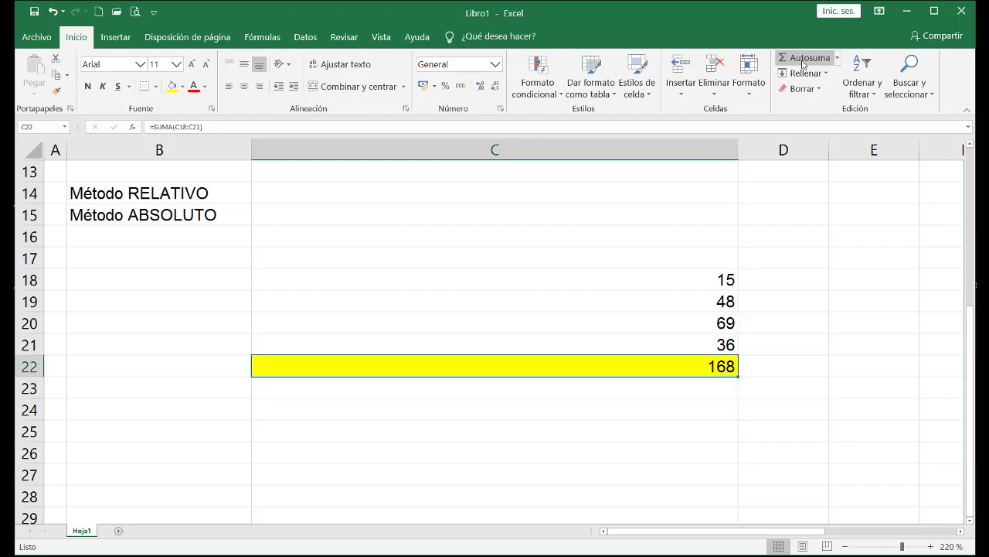
key(Delete)
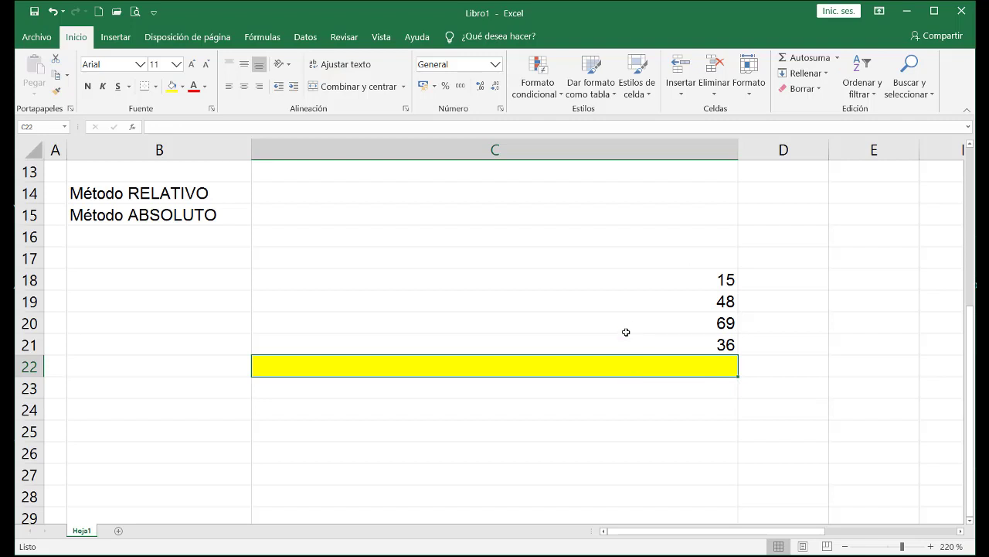
- Review the function list in B3:B10, going through SUMA, PROMEDIO, MAX, MIN and PRODUCTO in B3:B7 one by one
scroll(372, 346, up, 4)
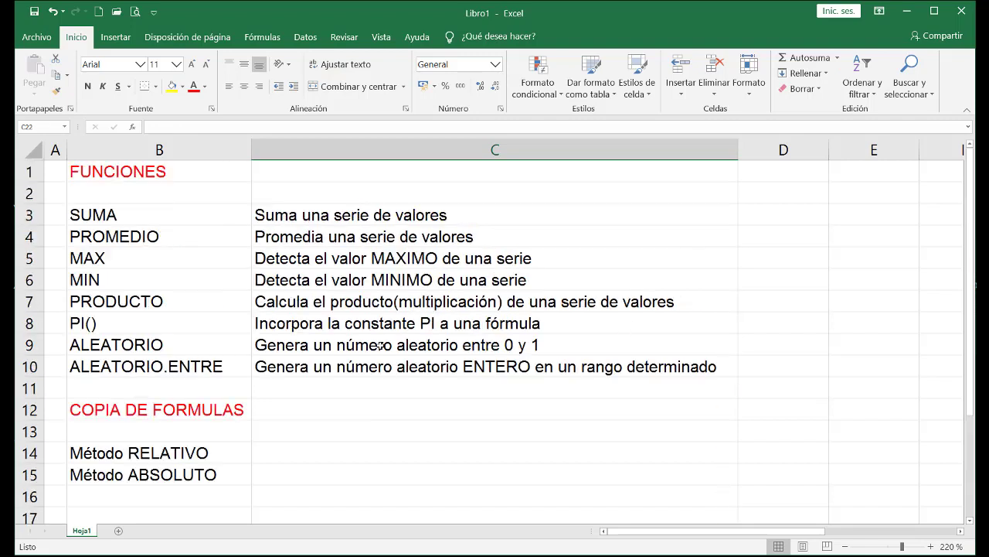
drag(210, 237, 209, 366)
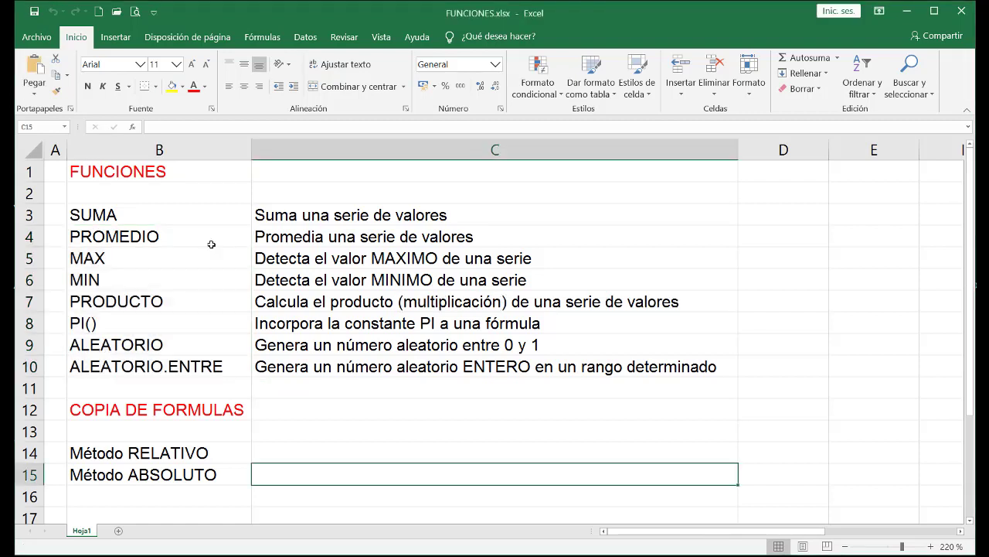
click(211, 244)
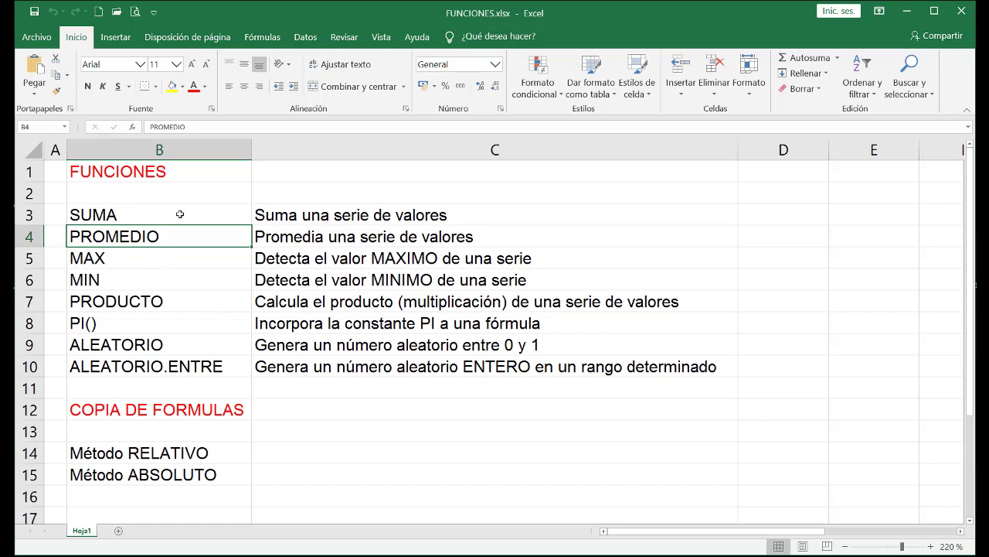
drag(180, 214, 177, 236)
drag(174, 252, 164, 294)
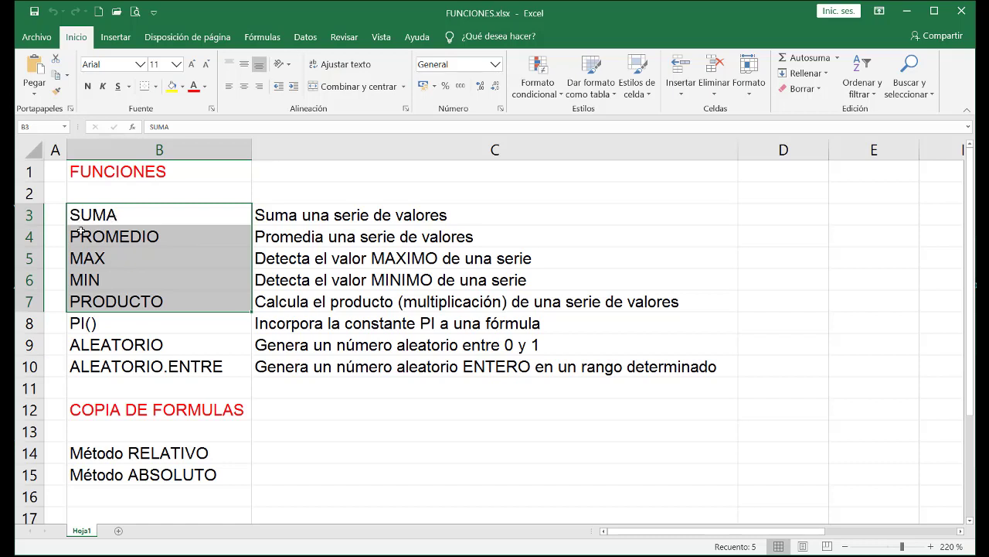
click(116, 232)
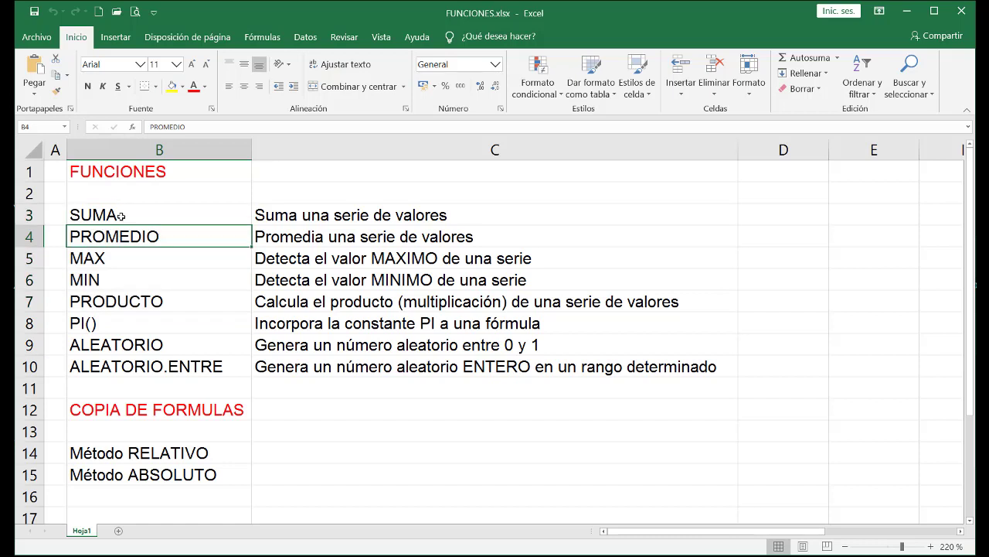
click(122, 218)
click(122, 236)
click(121, 266)
click(122, 276)
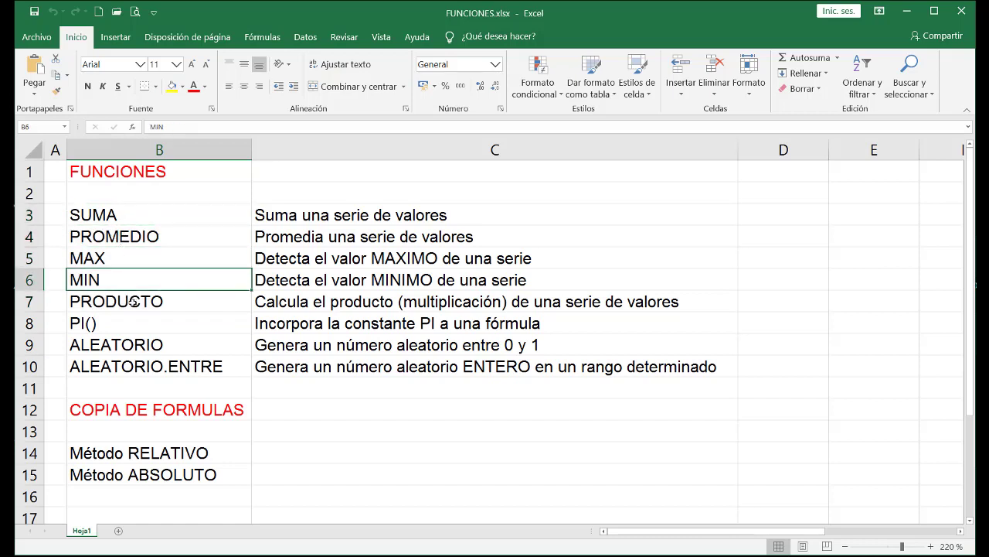
click(133, 300)
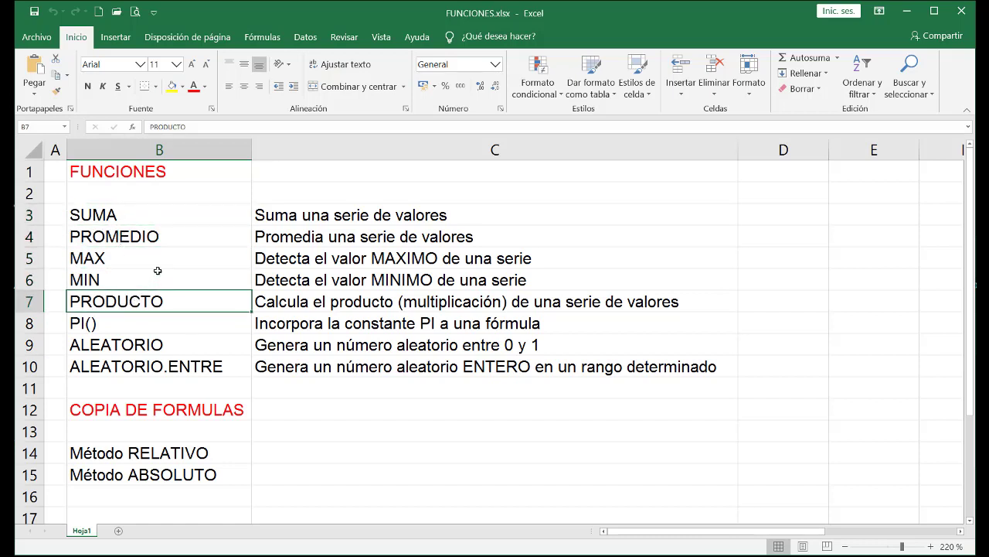
click(152, 221)
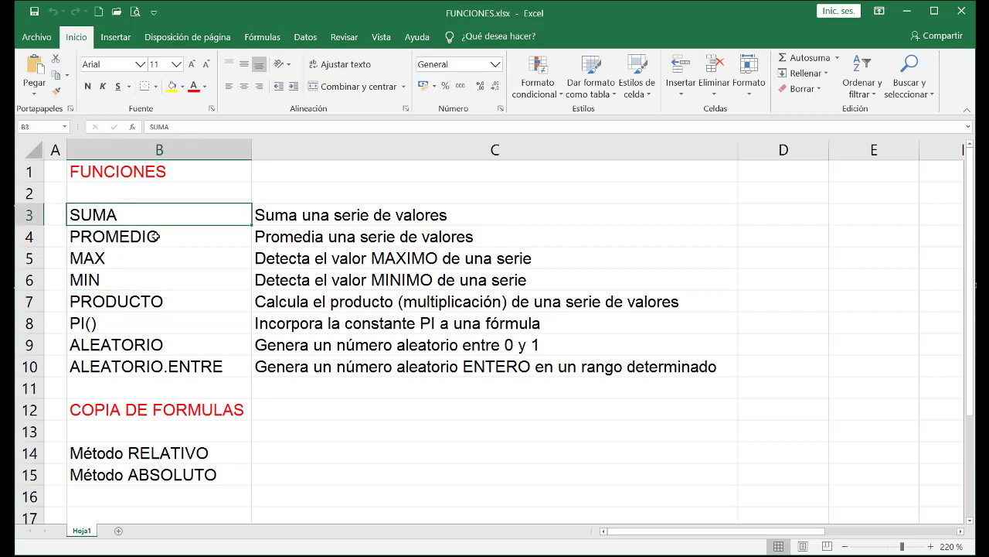
click(155, 237)
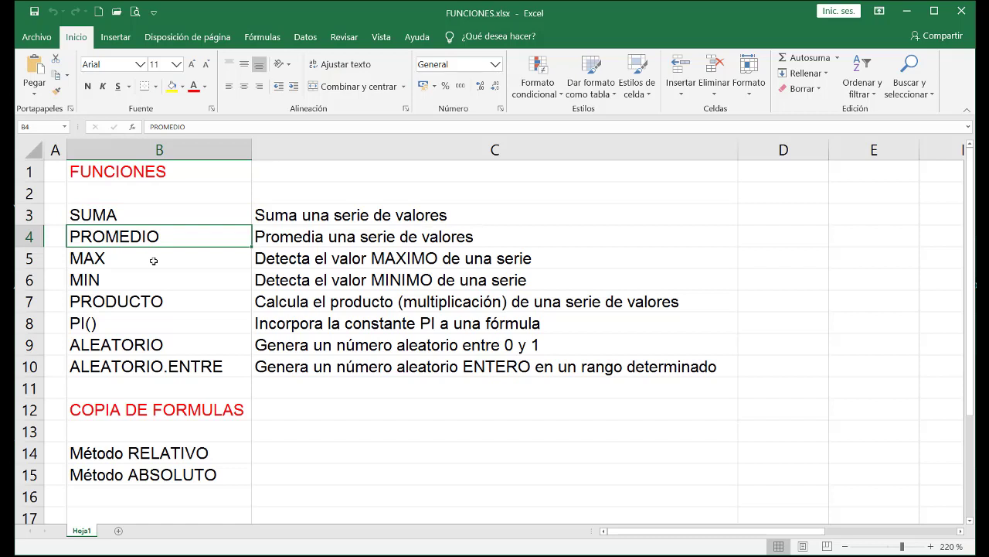
click(154, 260)
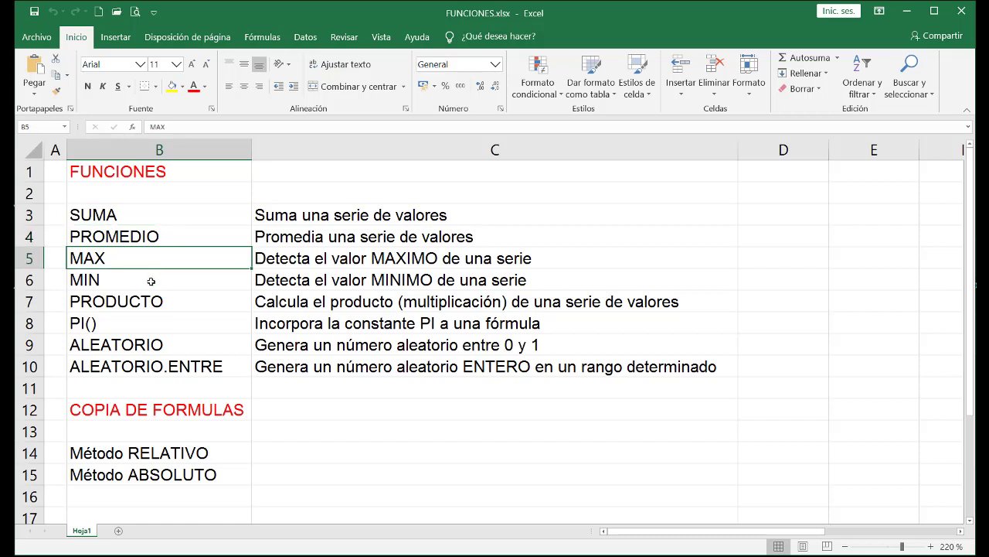
click(151, 282)
click(167, 305)
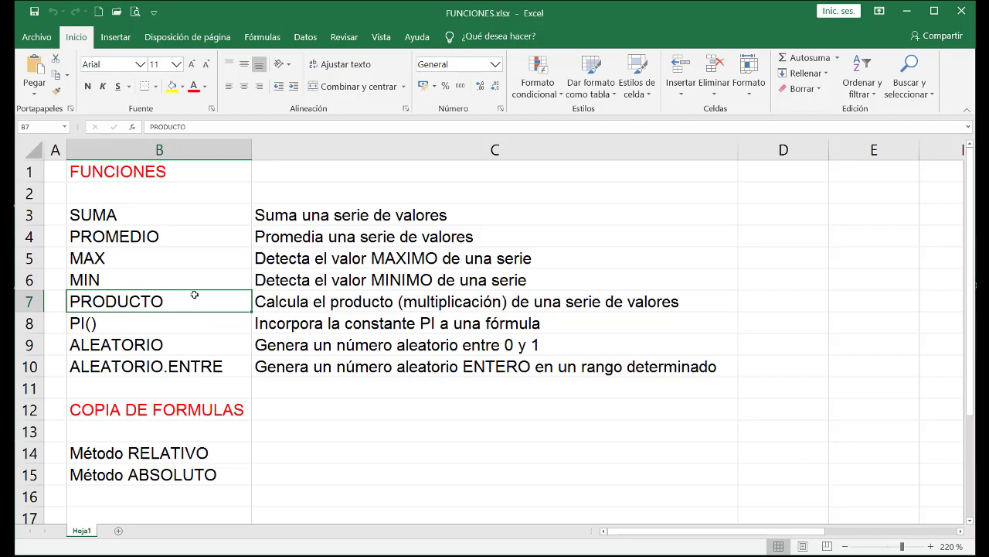
click(191, 238)
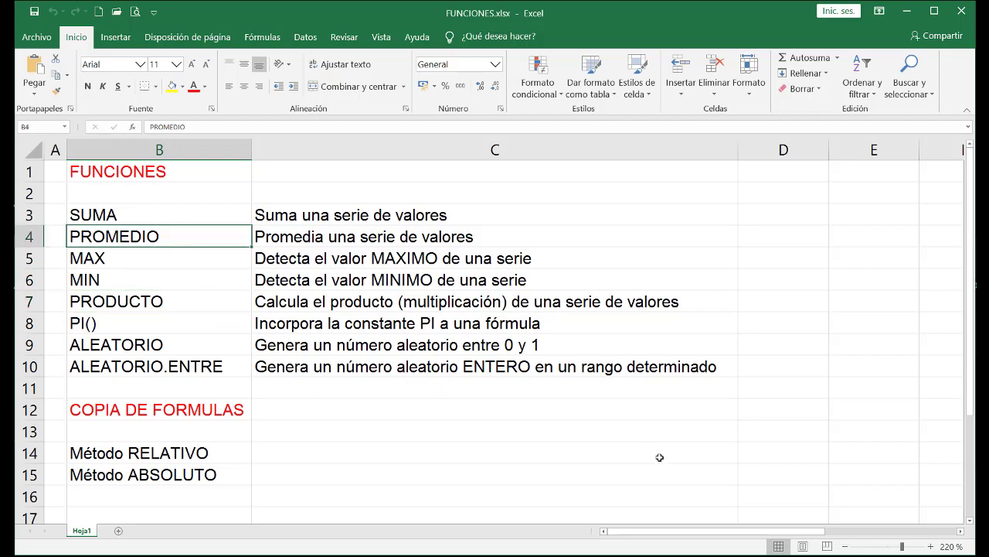
- Enter the values 5, 7, 3 and 20 in cells C18 to C21 above the yellow cell
scroll(658, 456, down, 3)
click(647, 343)
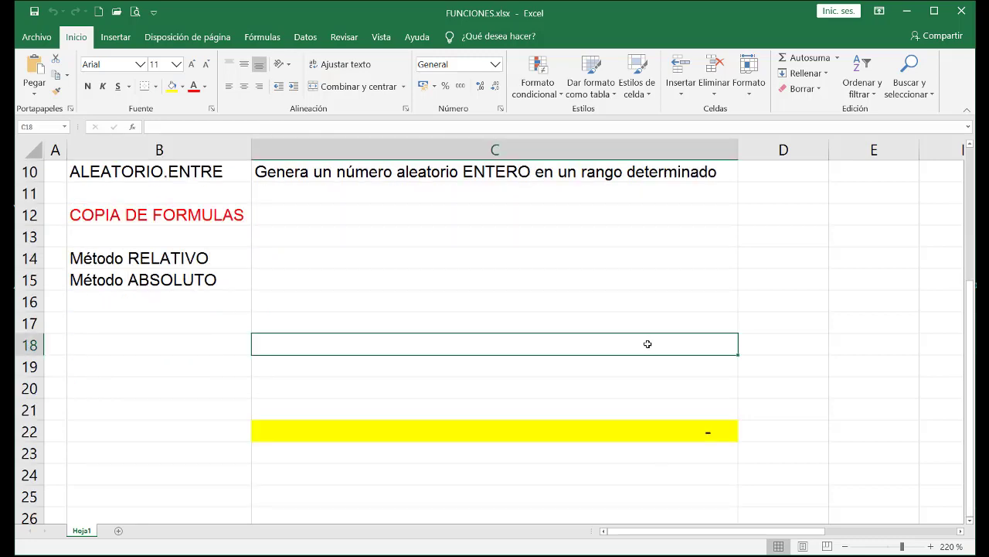
text(5)
key(Return)
text(7)
key(Return)
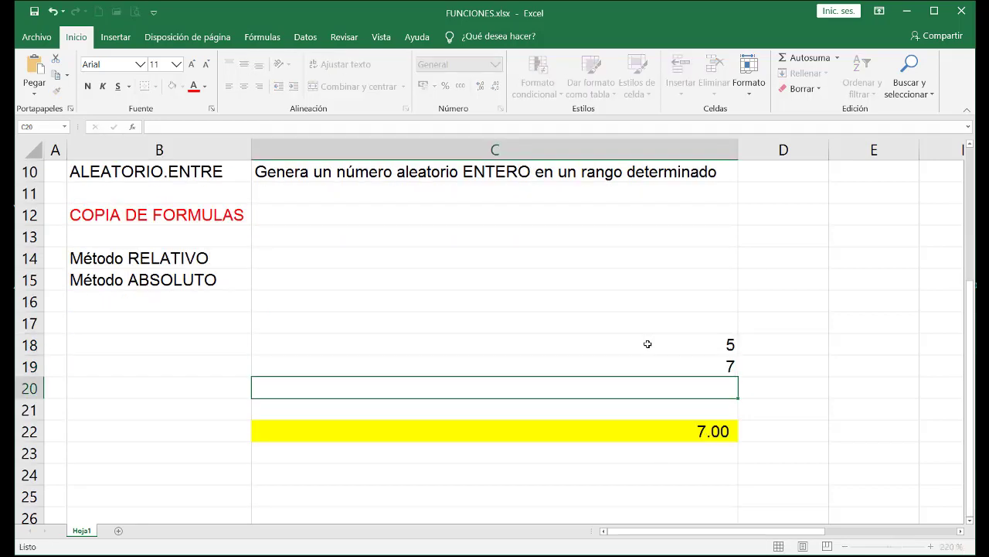
text(3)
key(Return)
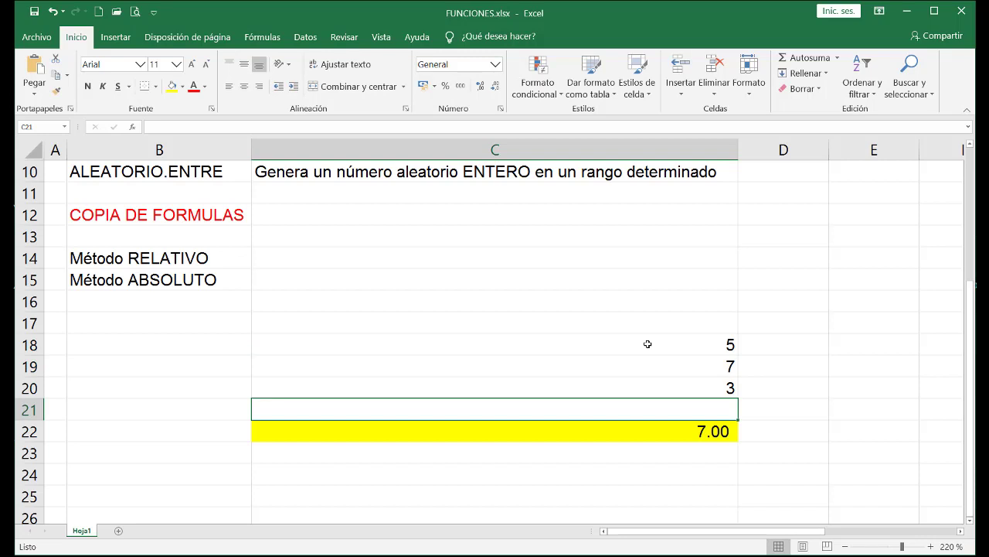
text(20)
key(Return)
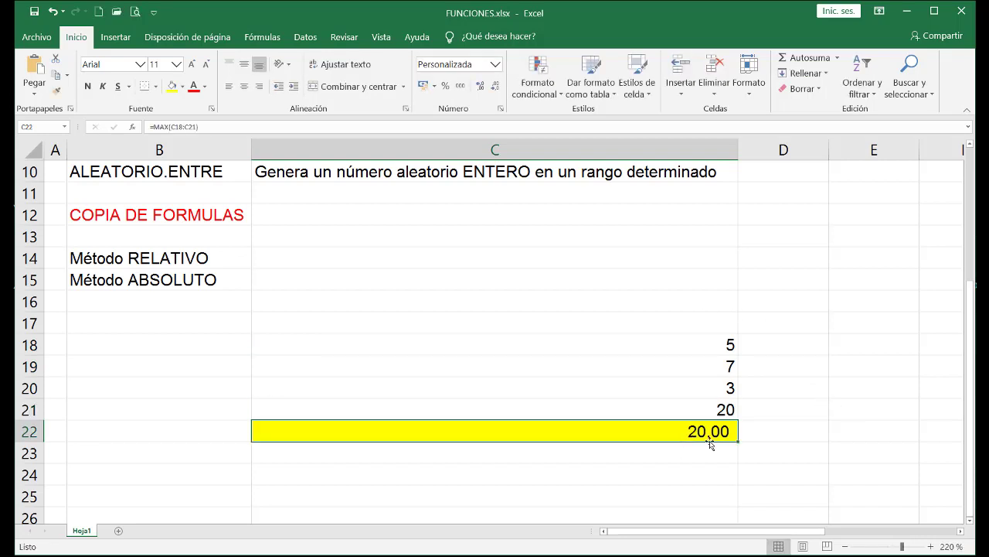
- Clear the yellow cell C22 and write the formula =PROMEDIO(C18:C21) in it
key(Delete)
text(=)
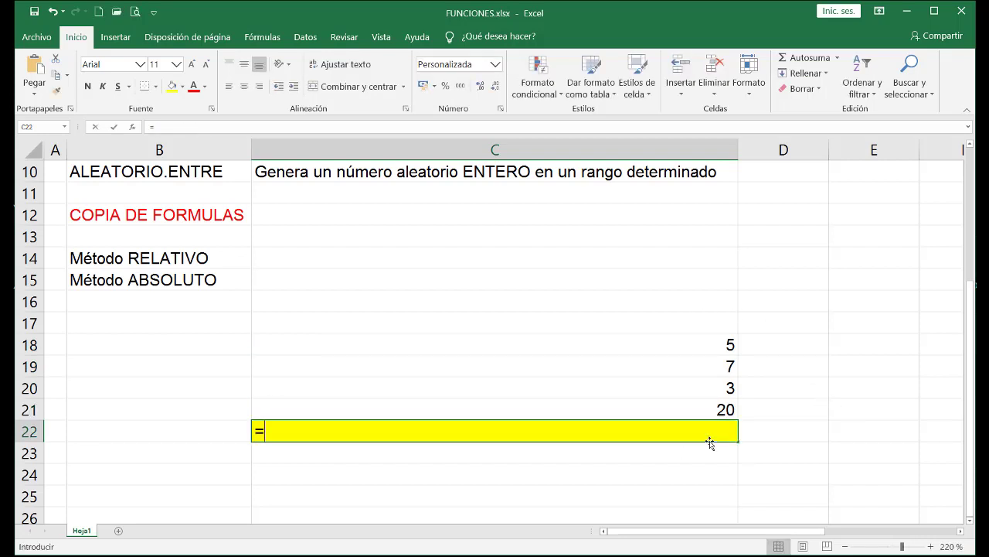
text(PRO)
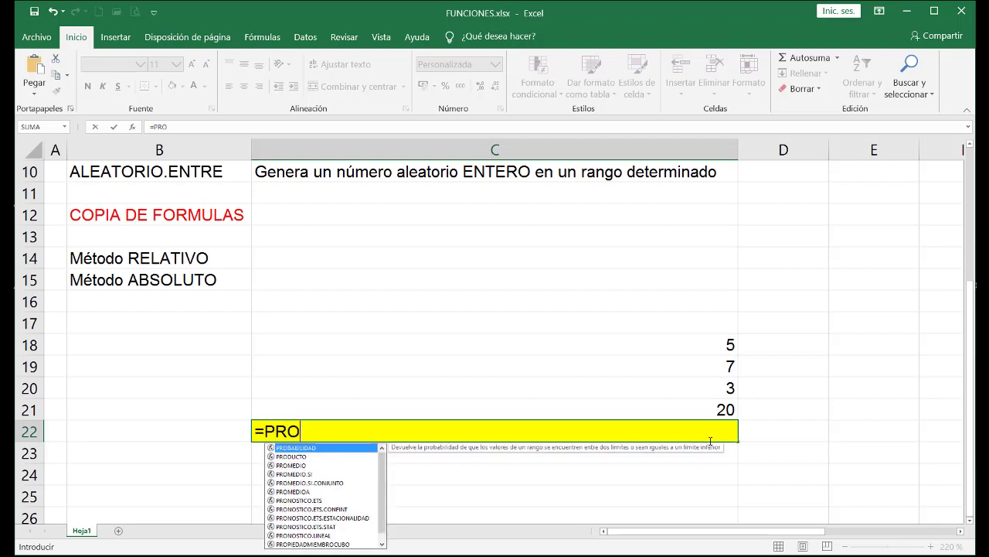
text(MEDIO)
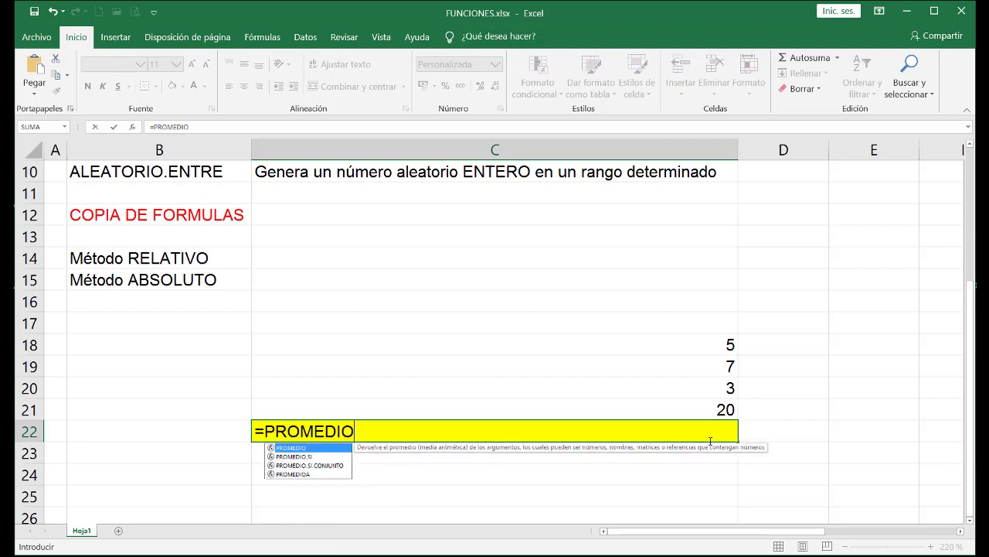
text(()
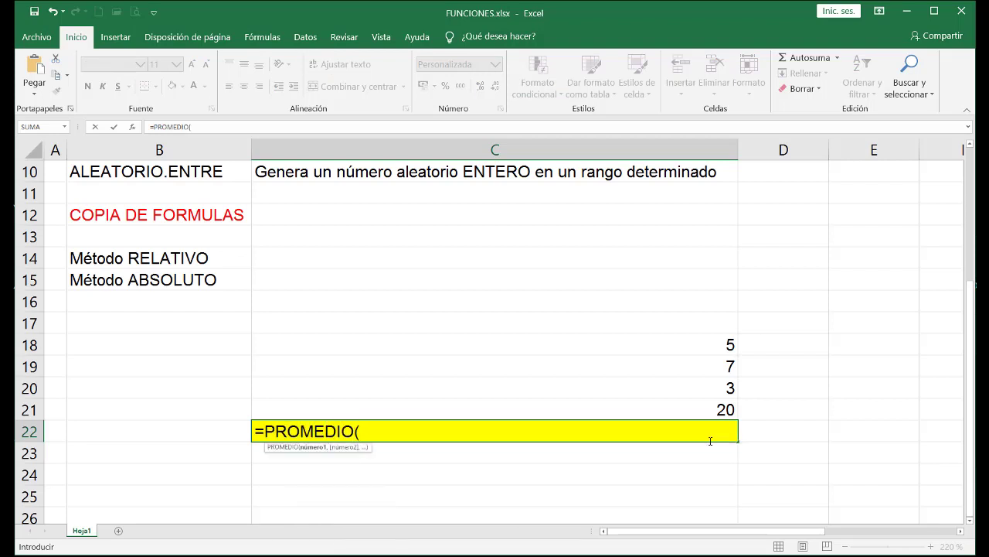
drag(705, 347, 705, 409)
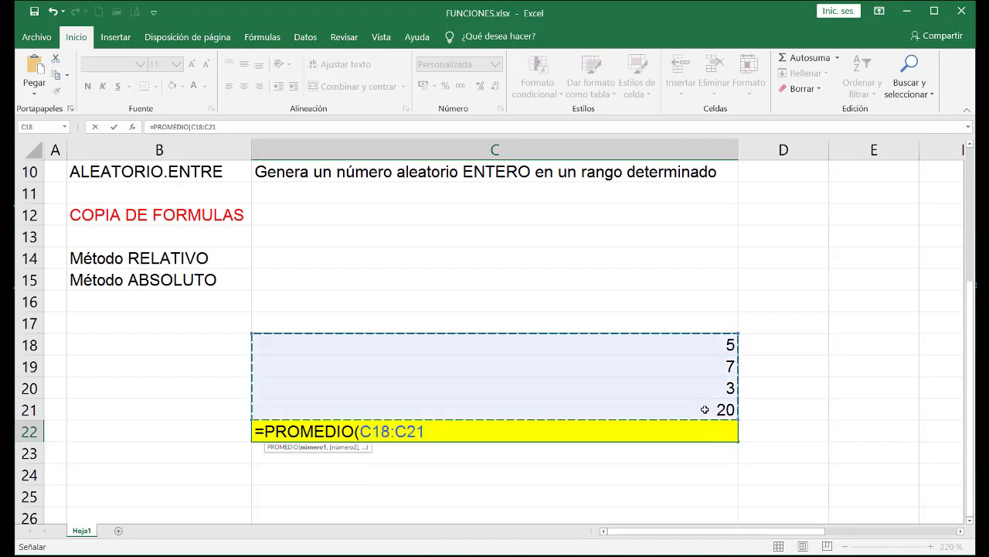
text())
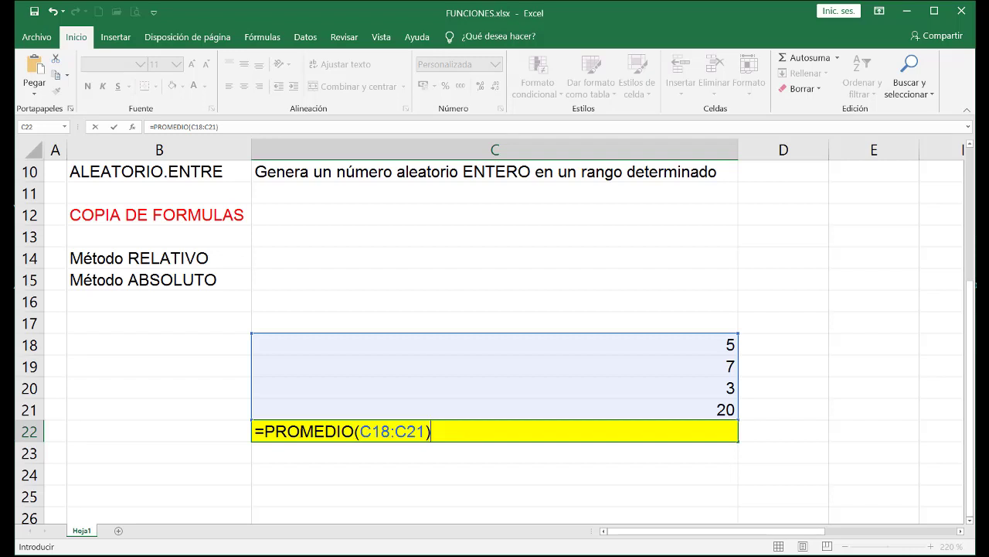
- Check the C18 and C21 references inside the PROMEDIO formula, then commit it in C22
drag(358, 431, 418, 431)
click(391, 431)
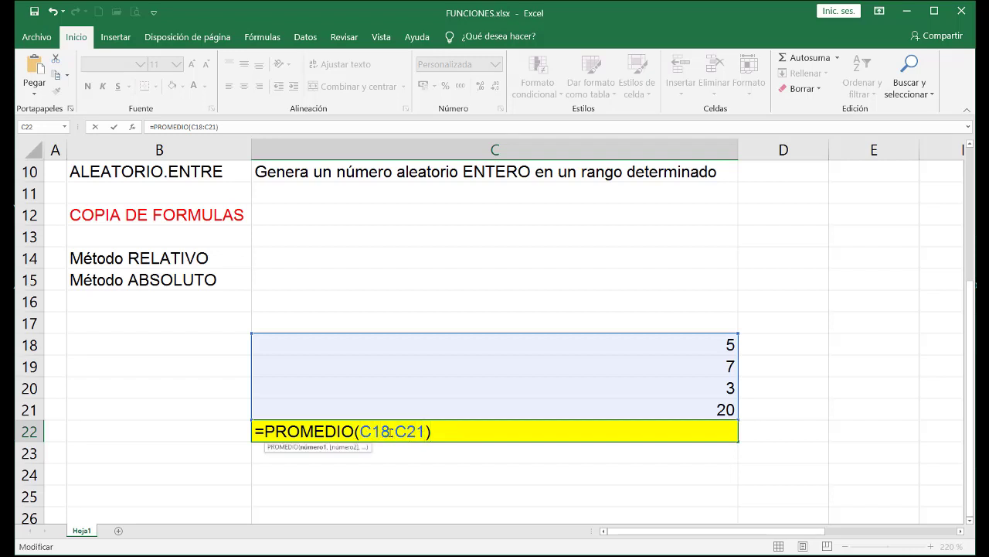
drag(387, 431, 444, 430)
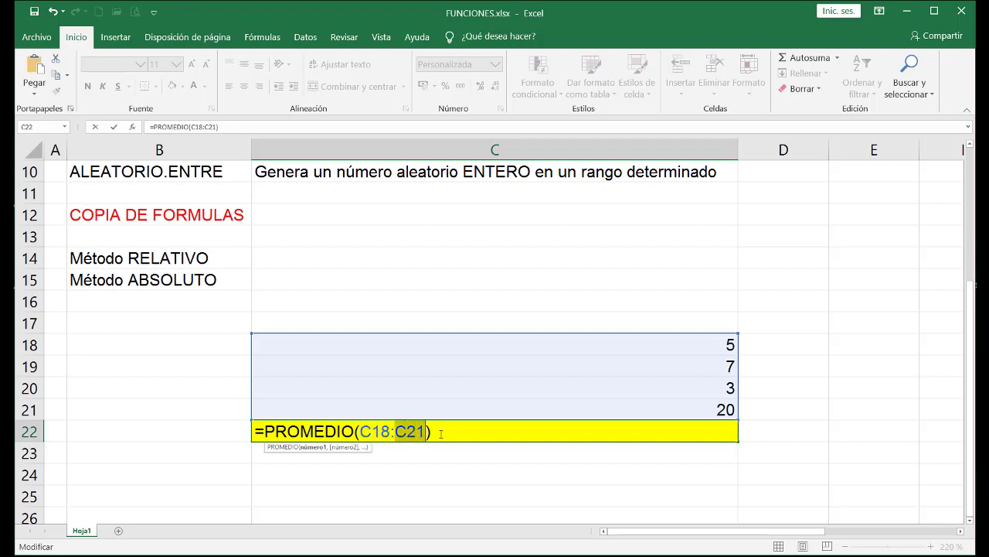
click(441, 433)
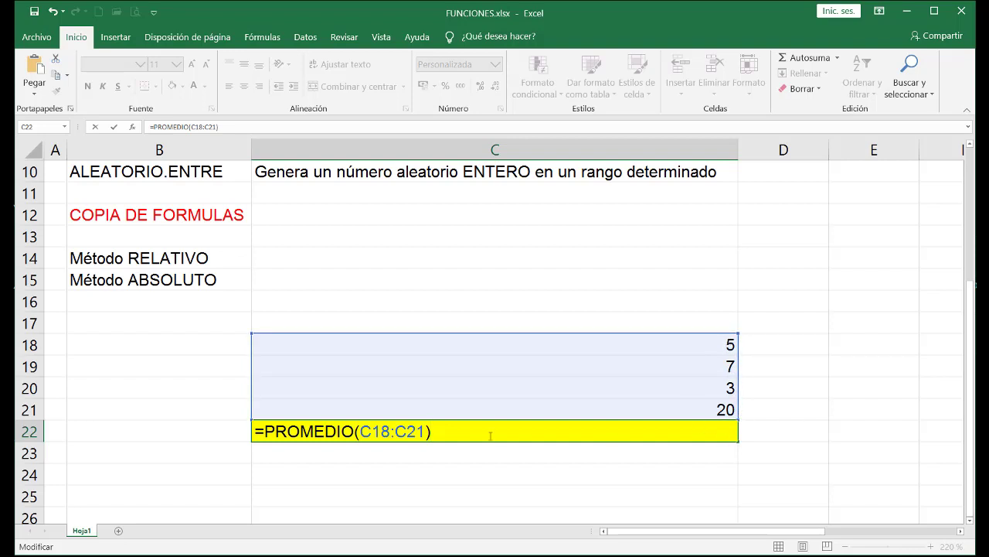
key(Return)
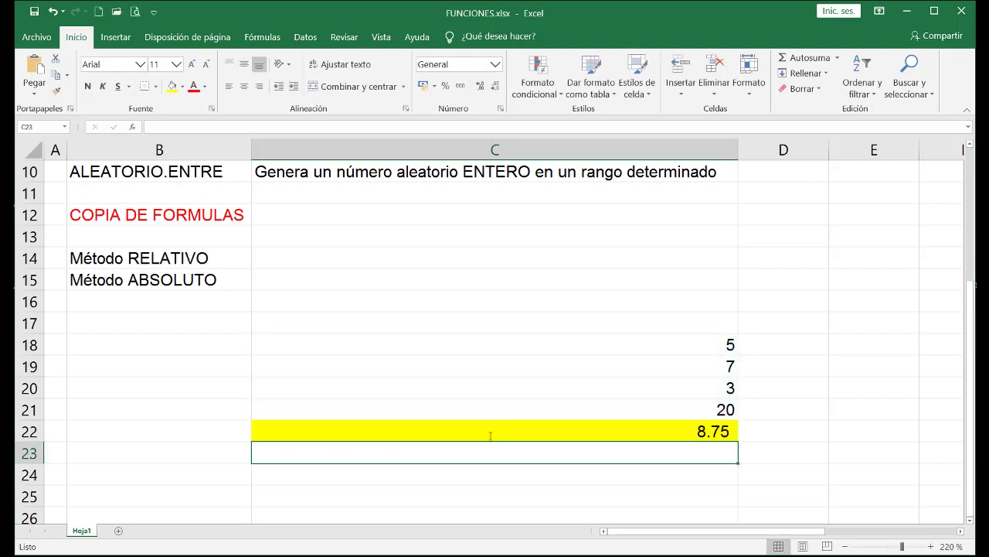
- Delete the PROMEDIO formula from C22 and look up MAX in cell B5 of the function list
double_click(713, 434)
key(Escape)
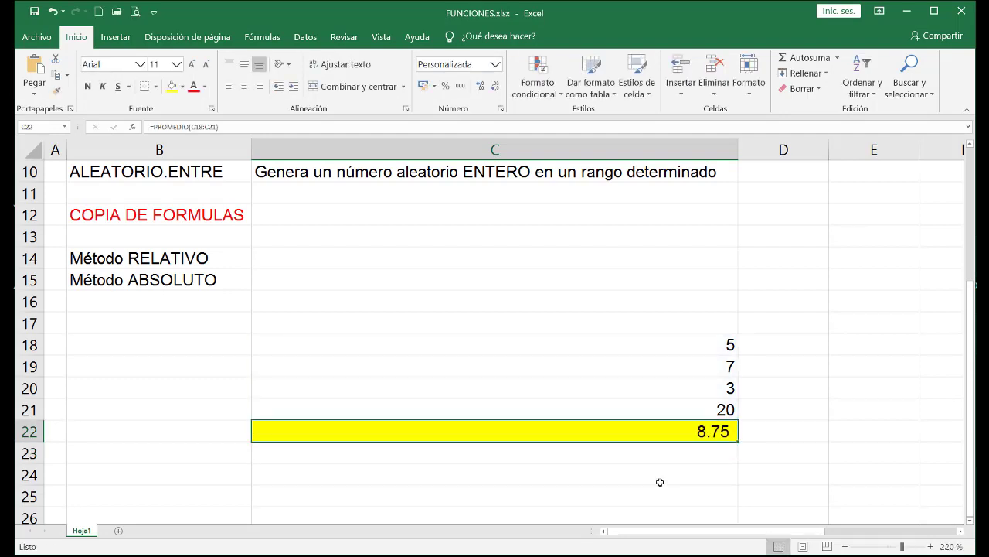
key(Delete)
scroll(322, 314, up, 3)
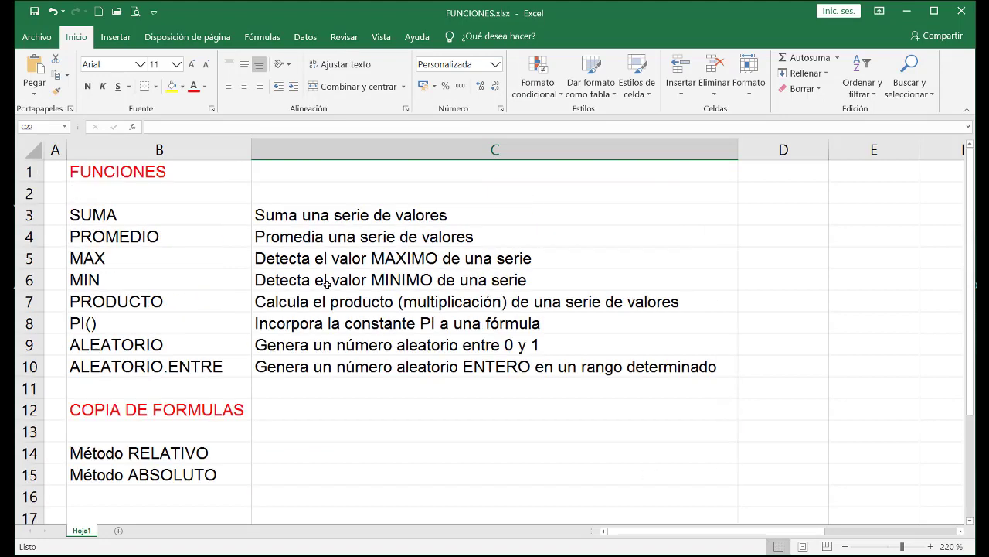
click(183, 260)
scroll(554, 495, down, 3)
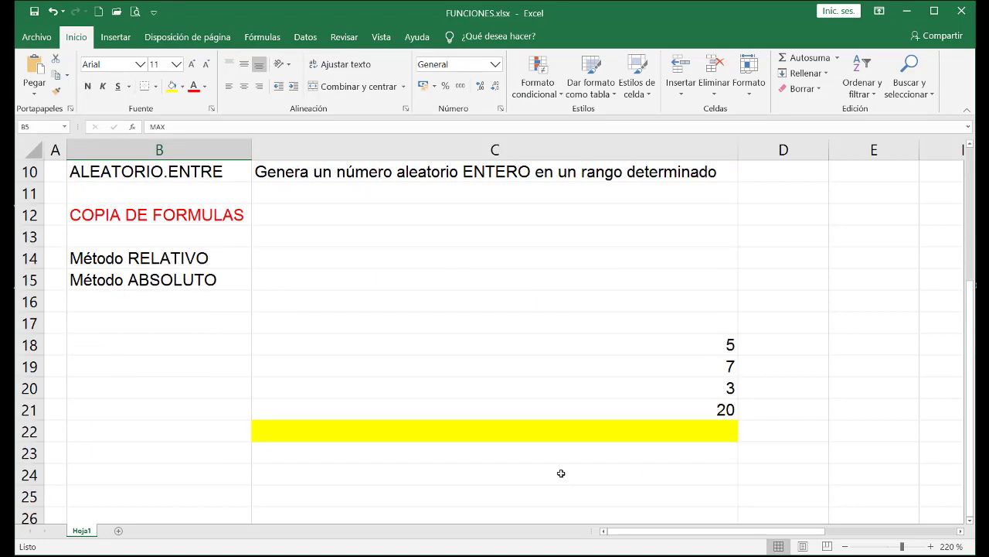
- Enter =max(C18:C21) in the yellow cell C22 to get the highest value of the series
click(580, 435)
text(=)
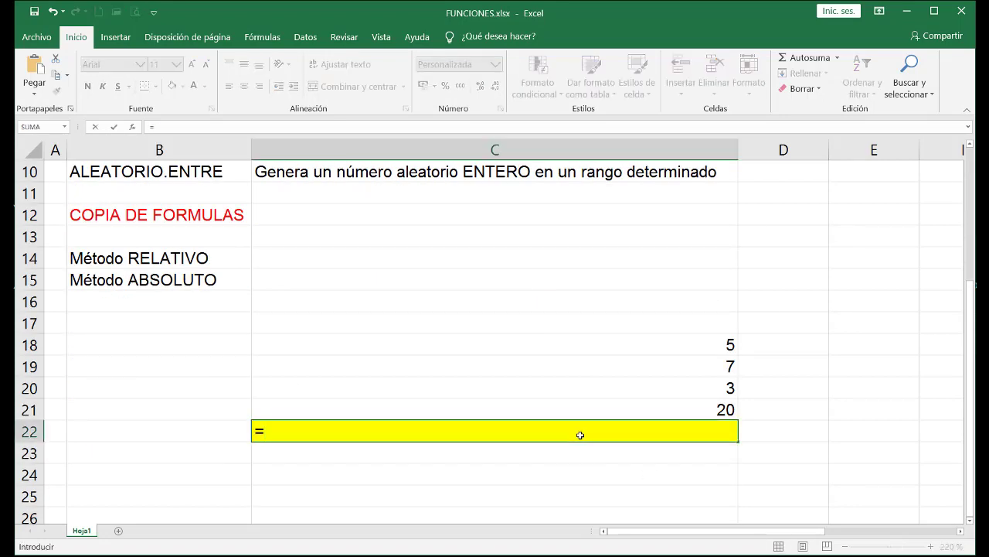
text(MAX)
key(BackSpace)
key(BackSpace)
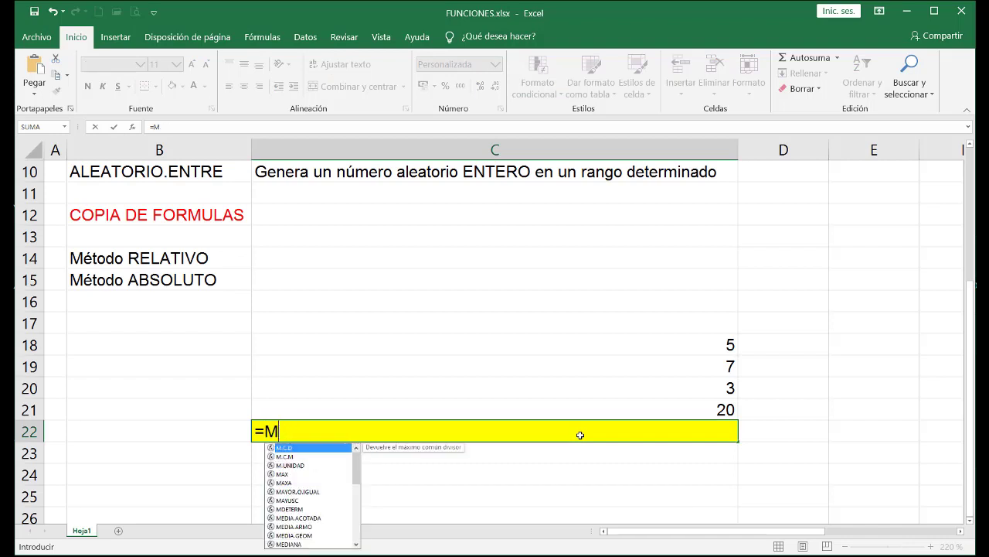
key(BackSpace)
text(max)
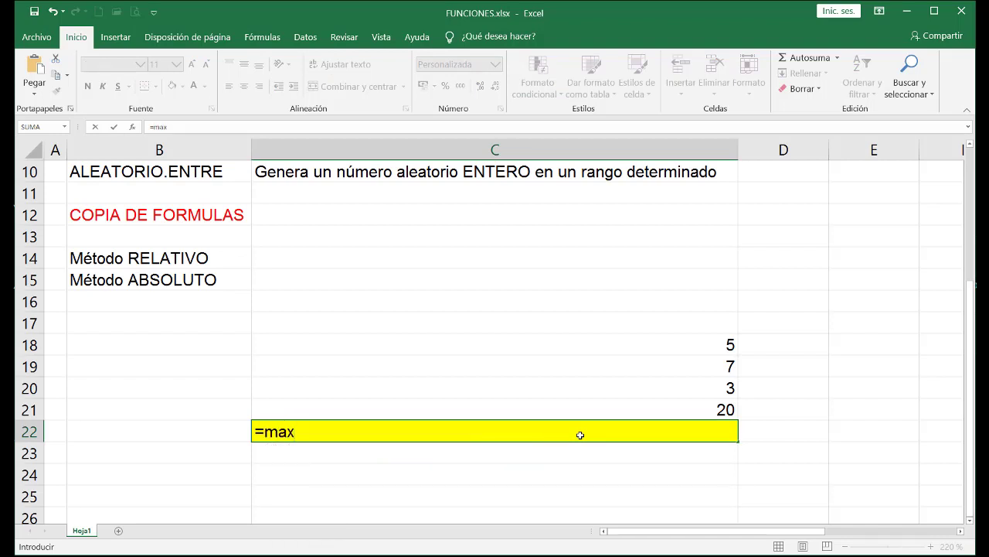
text())
key(BackSpace)
text(()
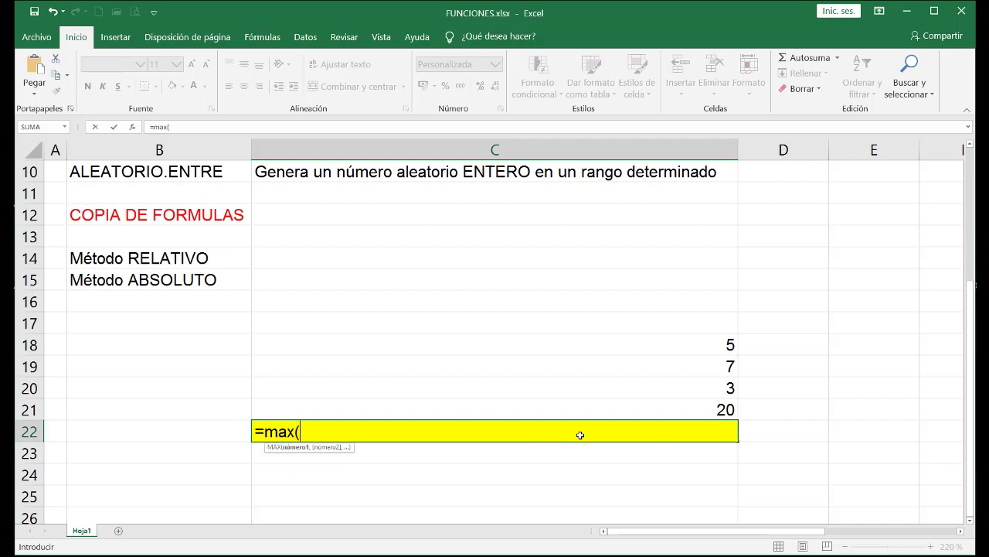
drag(724, 341, 727, 407)
text())
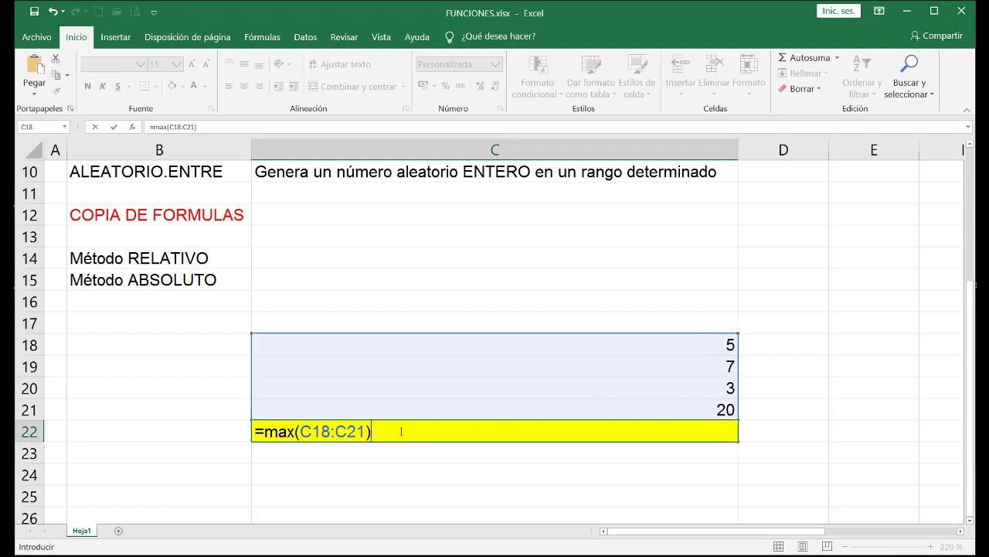
key(F2)
key(Return)
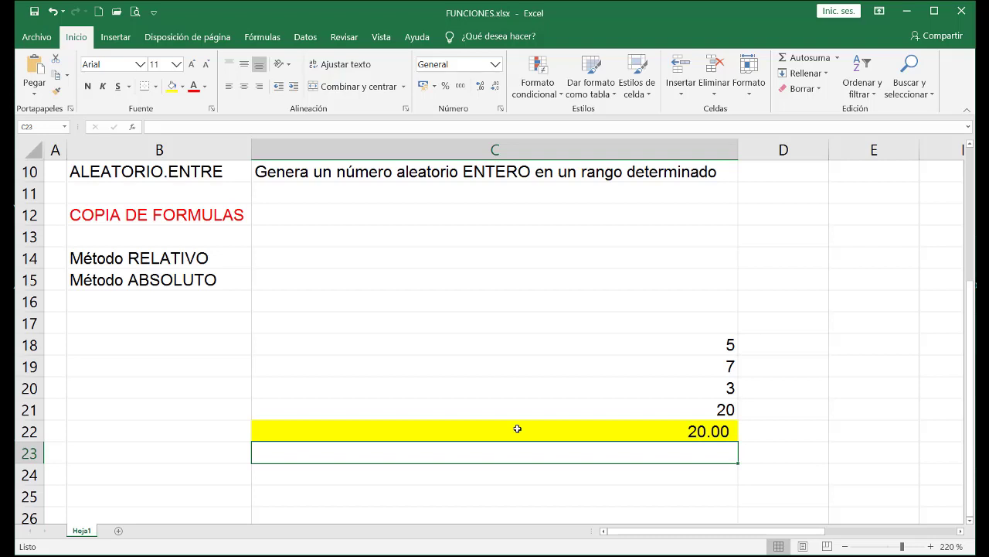
- Replace the formula in C22 with =MIN(C18:C21) to get the lowest value of the series
click(517, 428)
text(=)
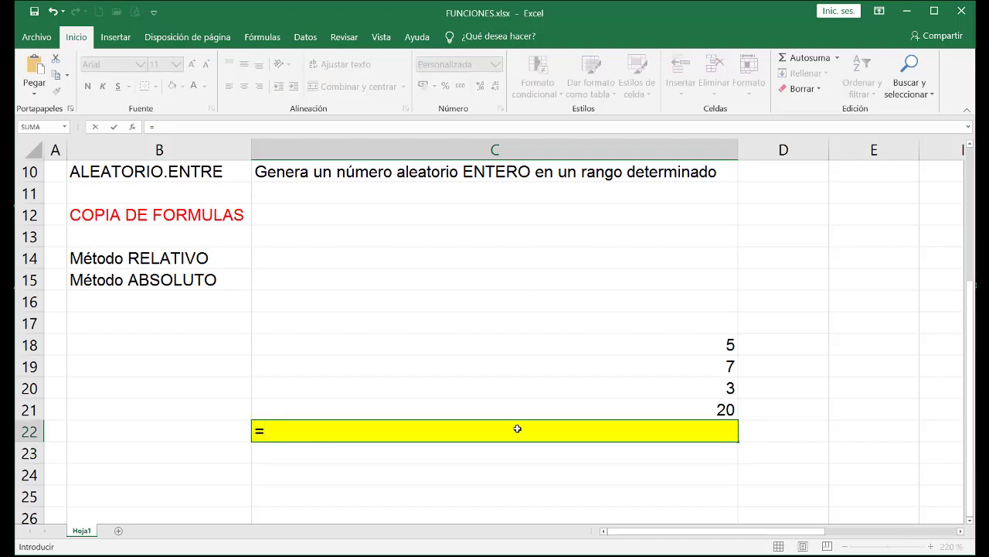
text(MIN()
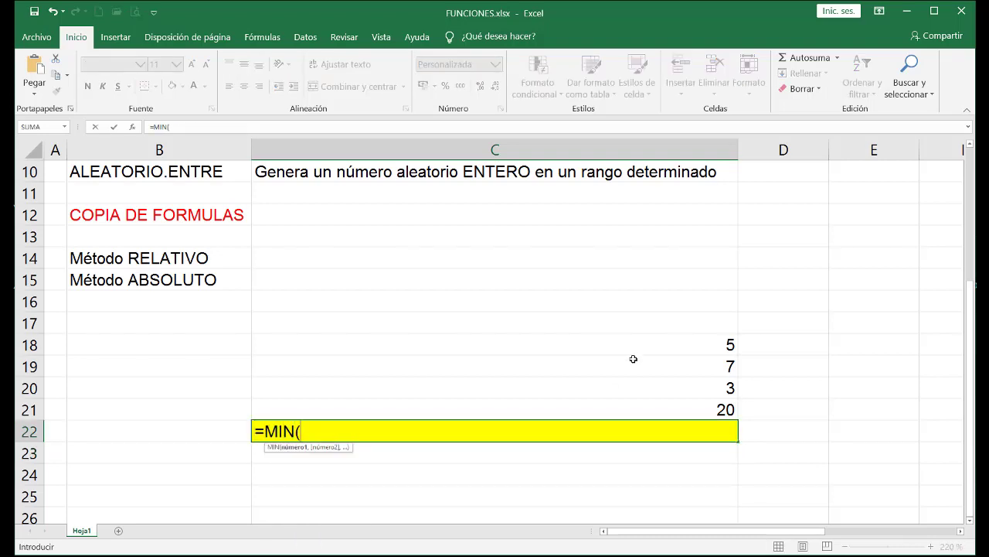
drag(638, 345, 642, 399)
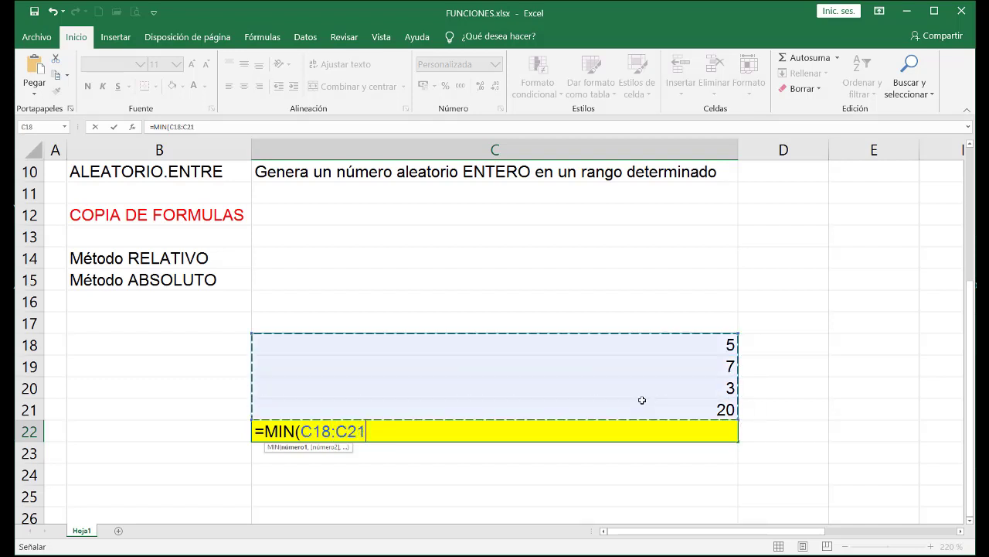
text())
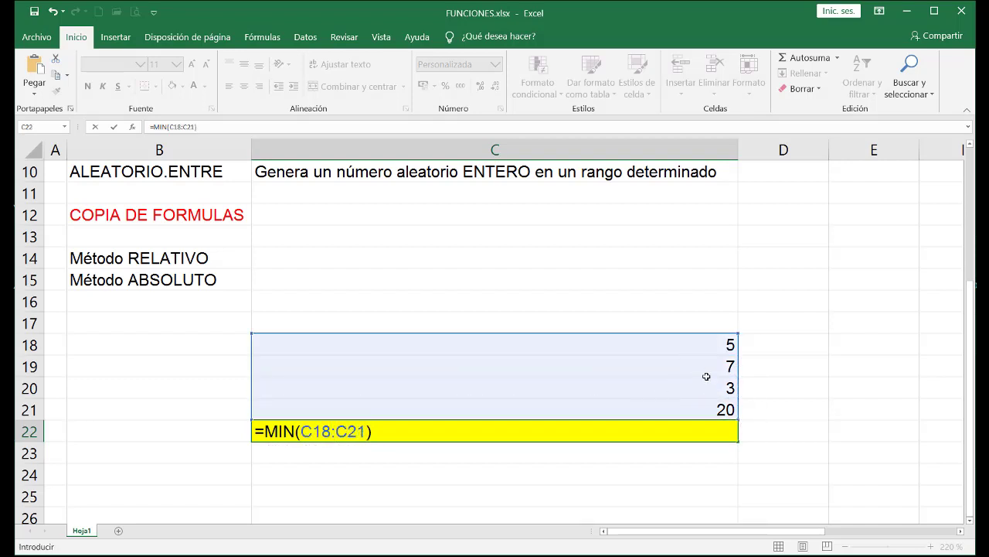
key(Return)
key(Up)
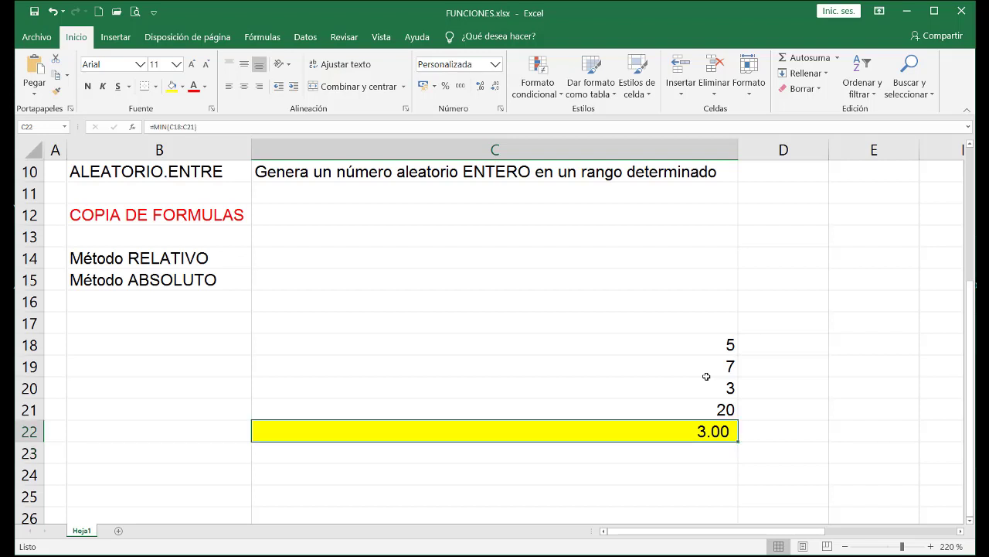
- Check the series values in C19 and C20 against the MIN result
click(709, 384)
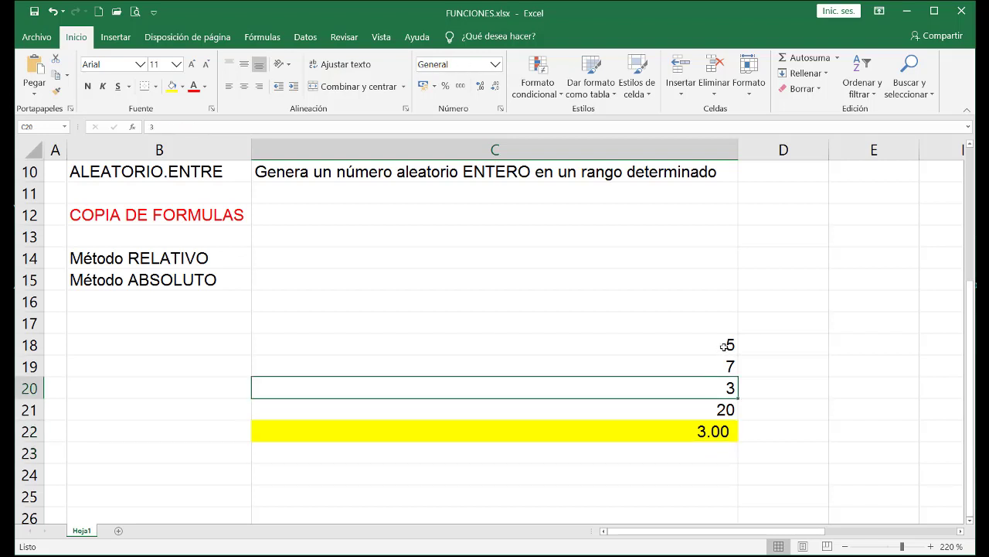
click(719, 364)
click(717, 388)
- Delete the MIN formula from C22 and enter =PRODUCTO(C18:C21) there to multiply the four values
click(718, 425)
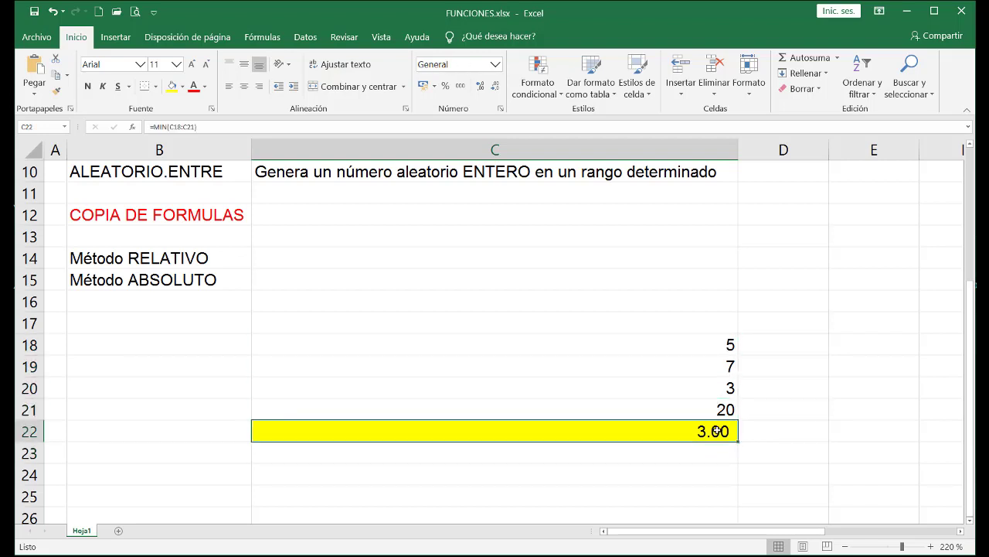
key(End)
key(Delete)
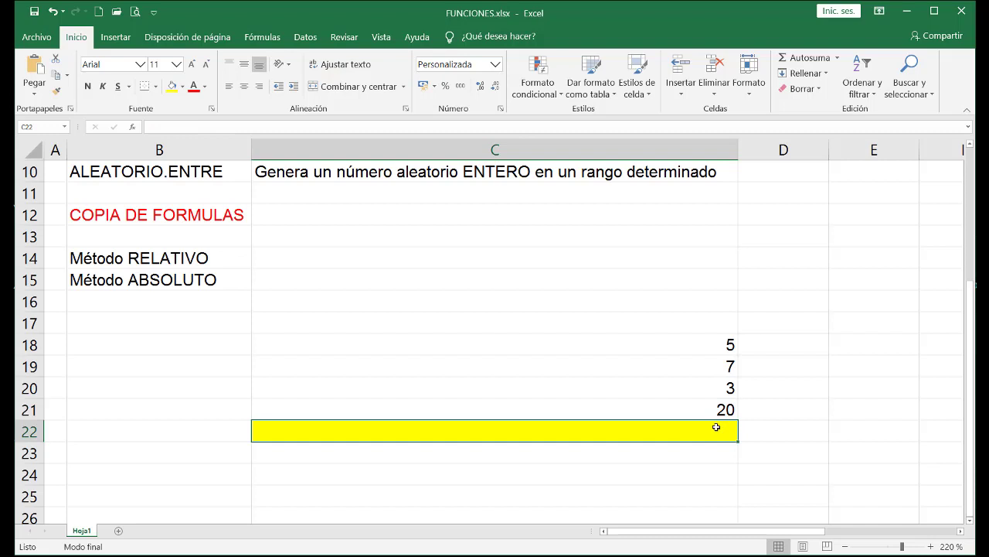
text(=PROD)
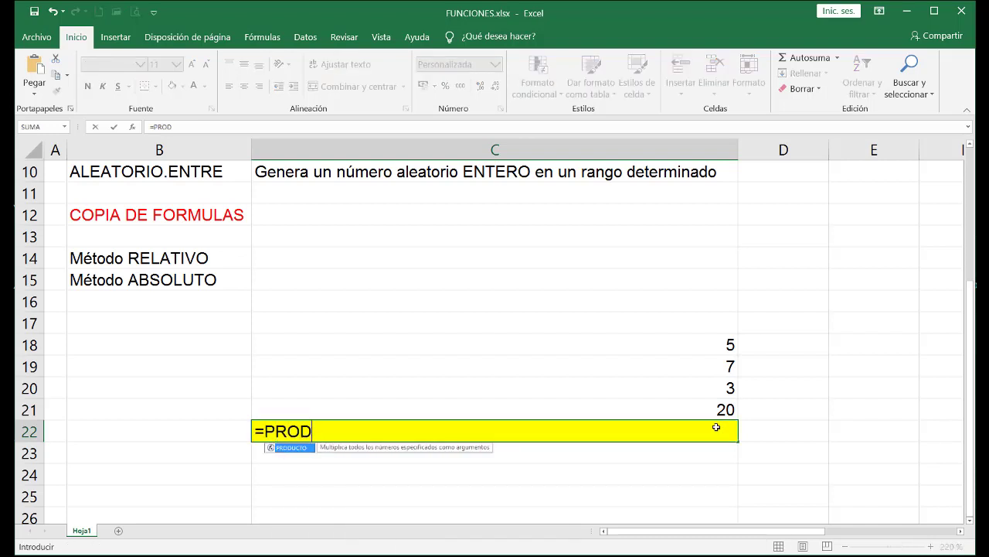
text(UCTO()
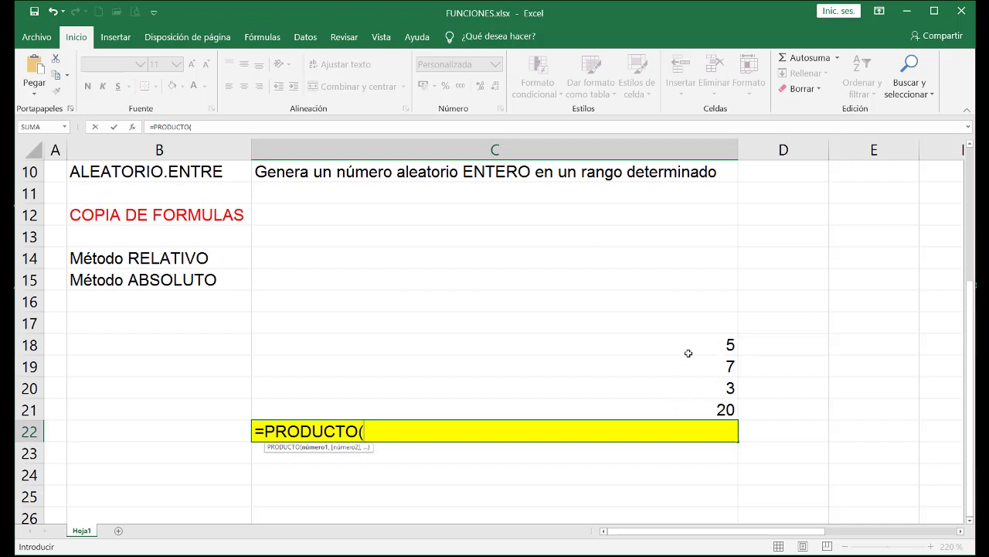
drag(688, 353, 694, 410)
text())
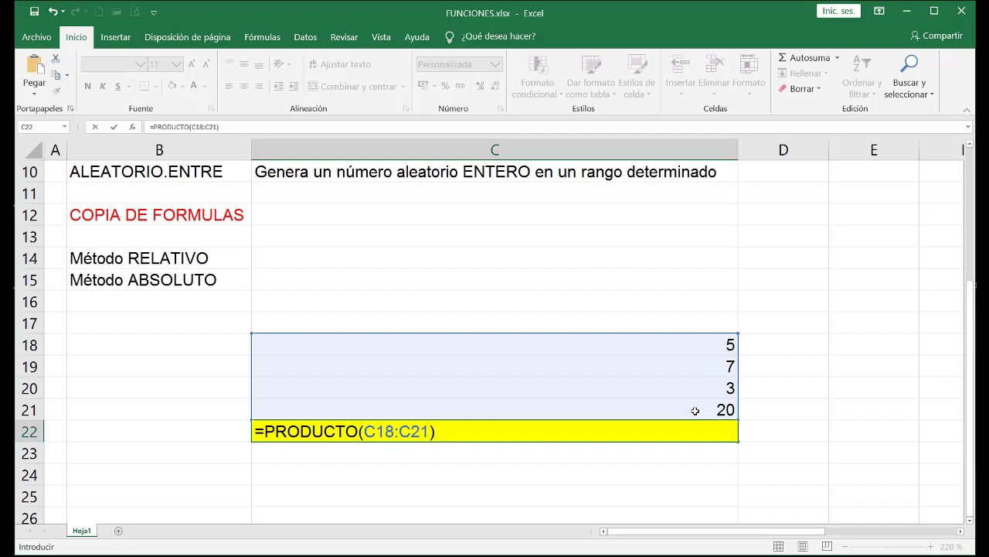
key(Return)
click(679, 427)
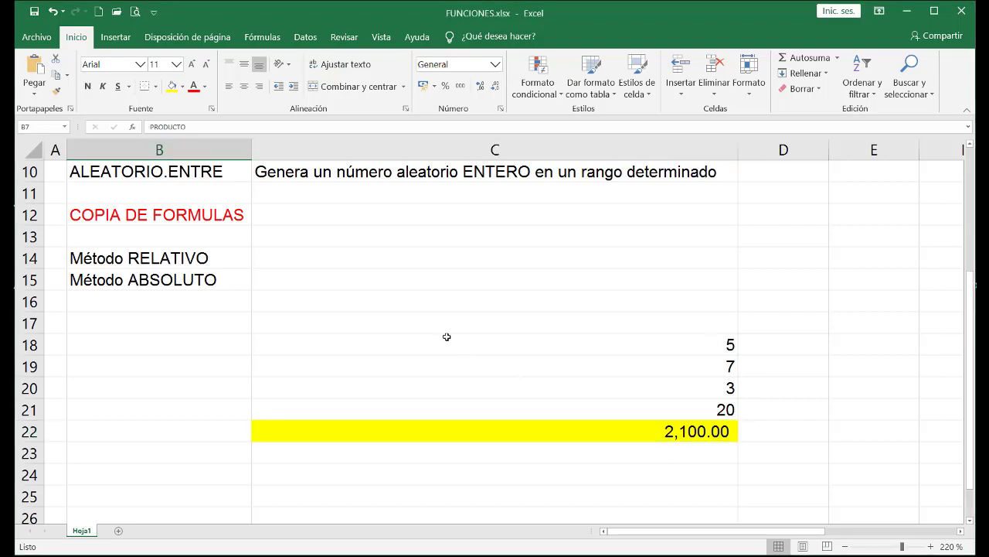
- Review the function names listed in B3:B10, from SUMA through ALEATORIO.ENTRE, and return to the PI() entry in B8
click(352, 307)
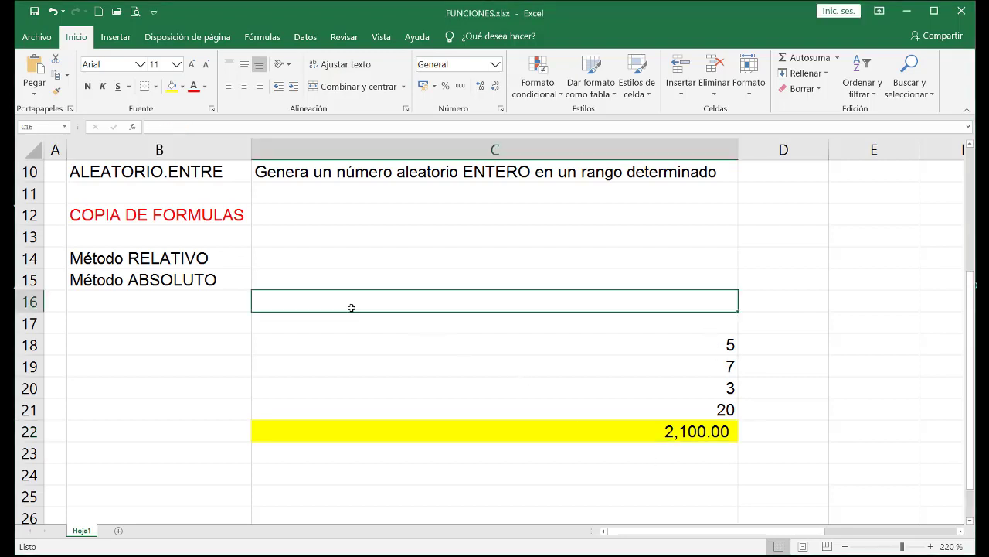
scroll(352, 309, up, 3)
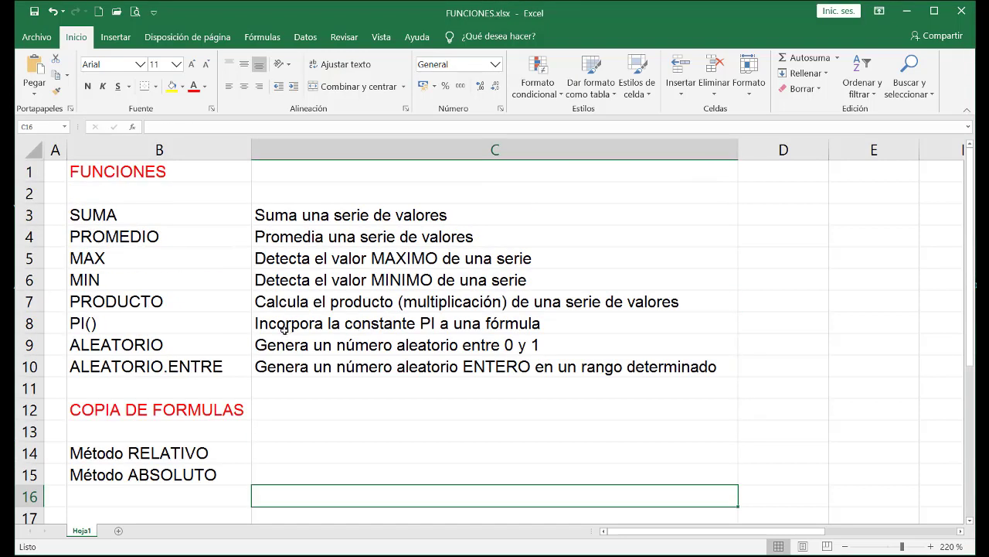
click(155, 219)
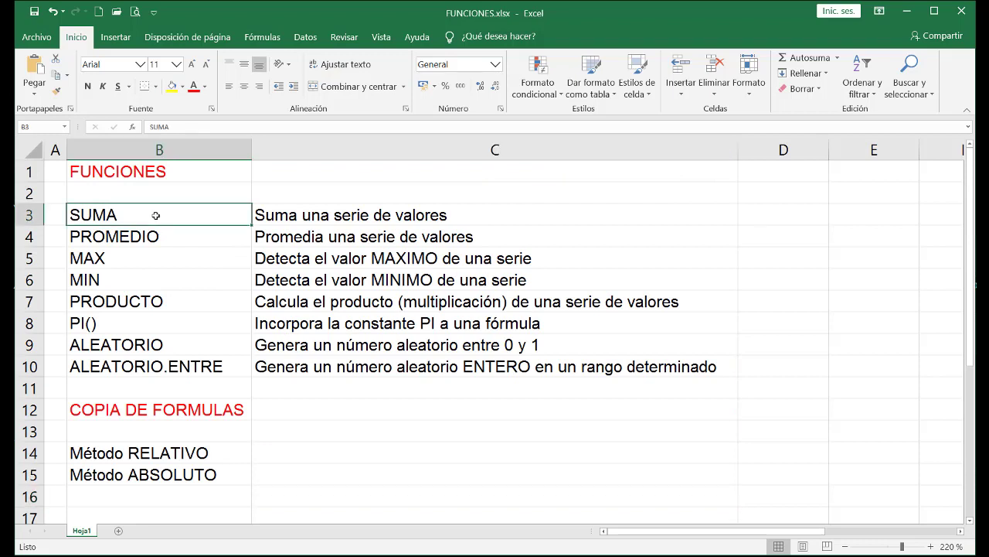
click(158, 235)
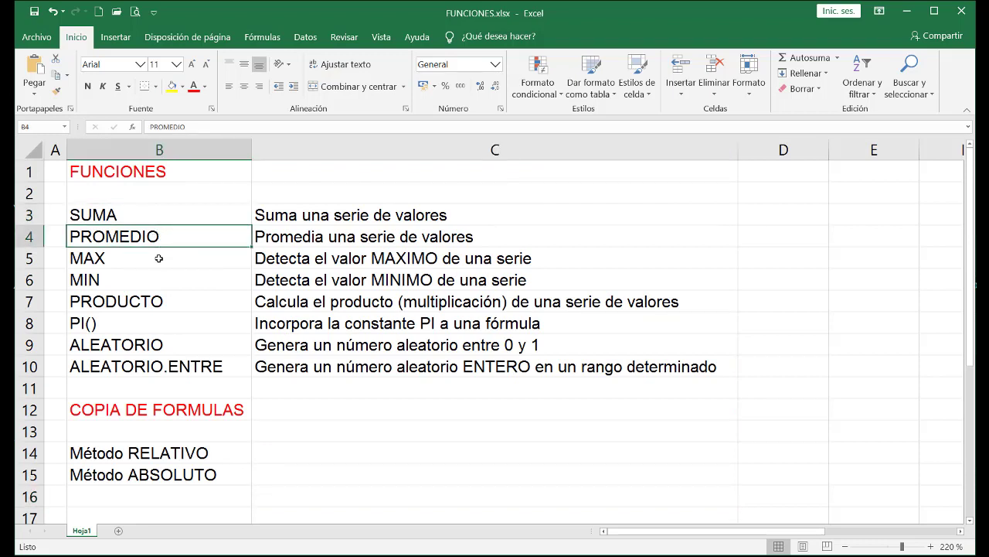
click(141, 217)
click(145, 236)
click(148, 263)
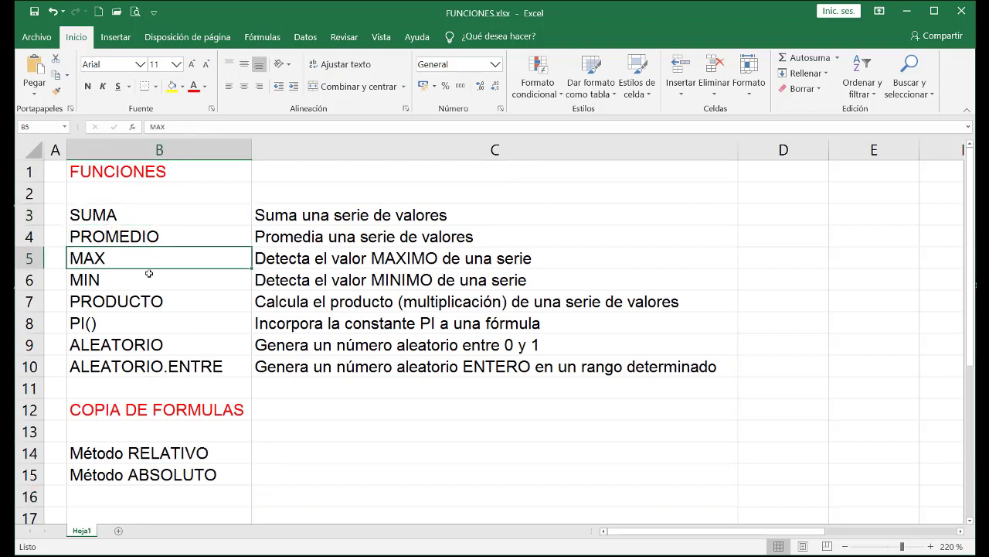
click(151, 280)
click(161, 301)
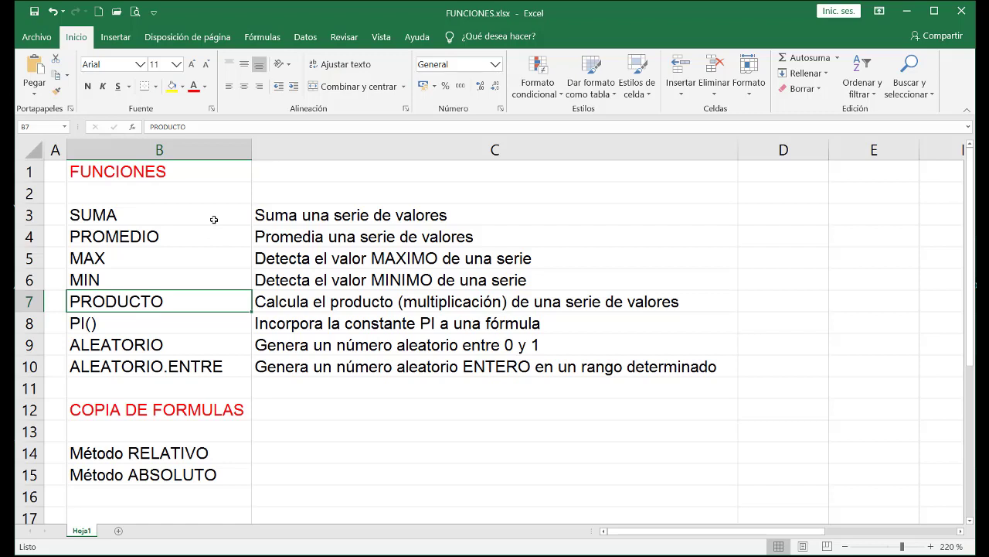
drag(152, 218, 161, 294)
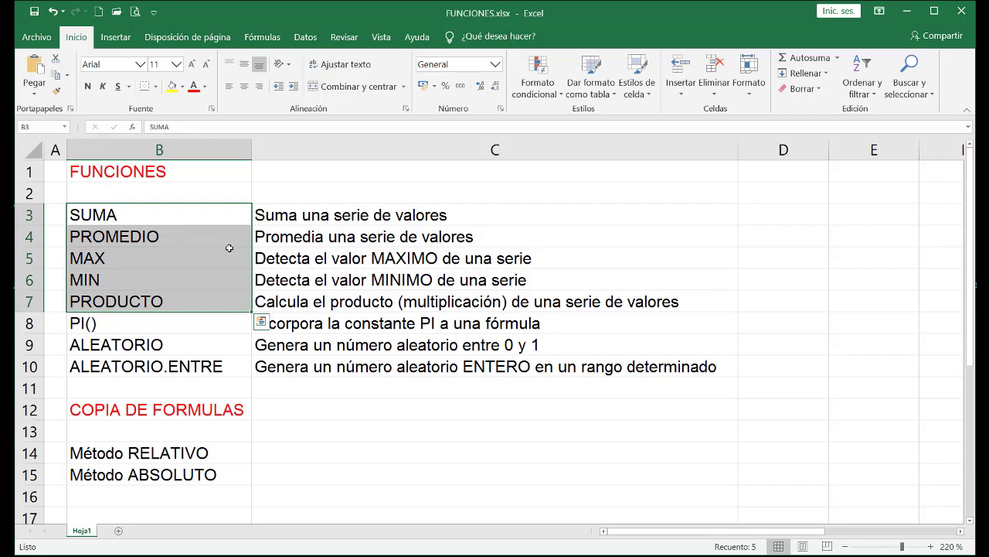
click(187, 325)
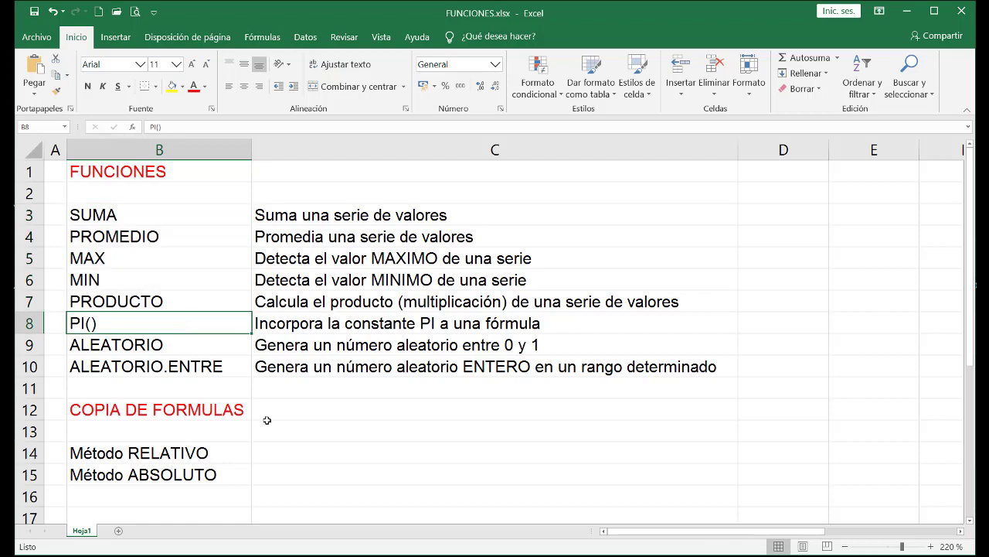
drag(207, 324, 211, 363)
click(210, 342)
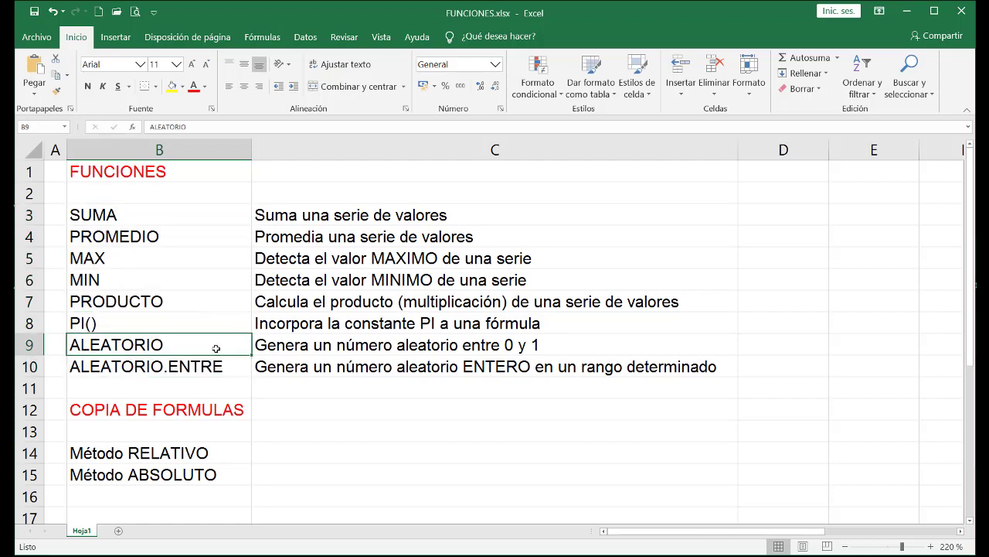
click(206, 325)
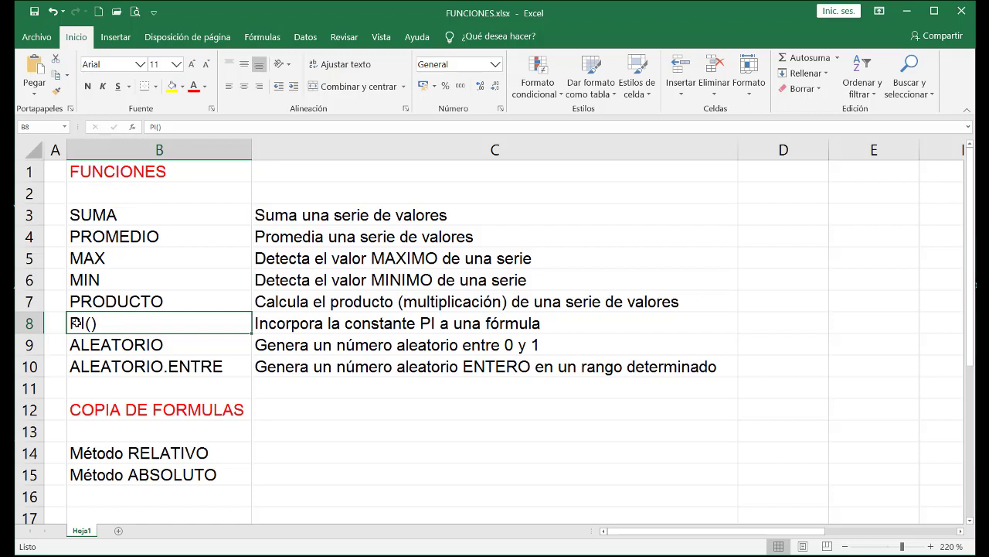
- Enter =pi() in cell D8, beside the PI() description, to produce the constant
click(781, 334)
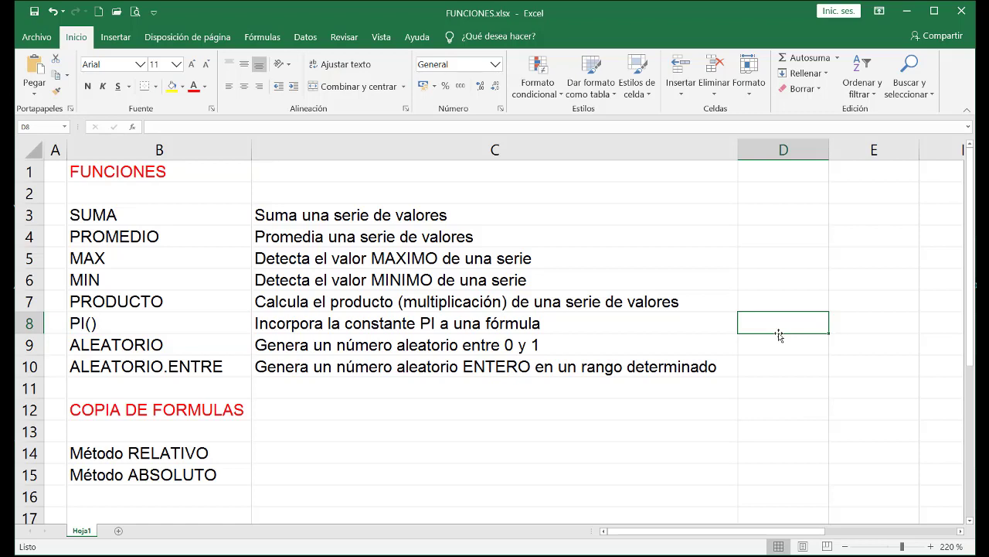
text(=)
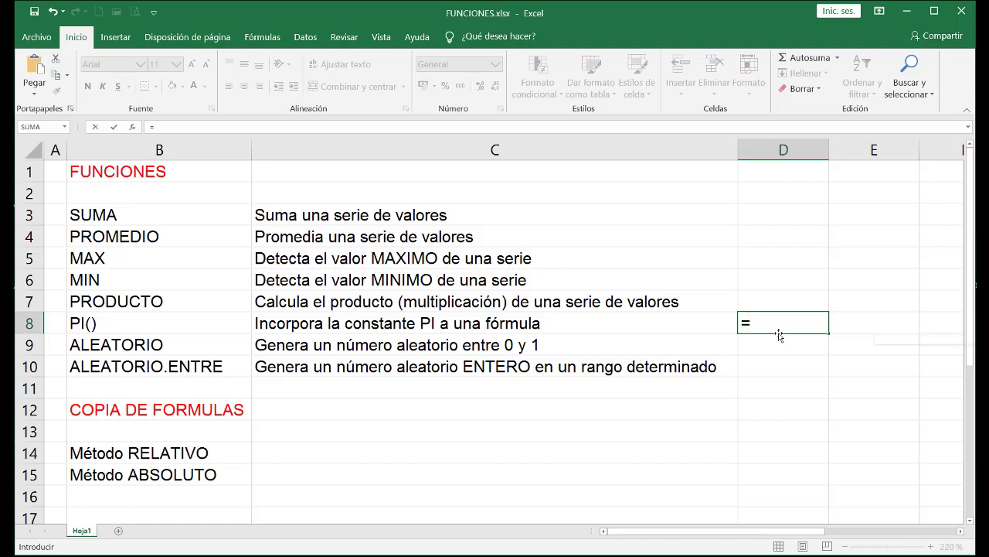
text(pi)
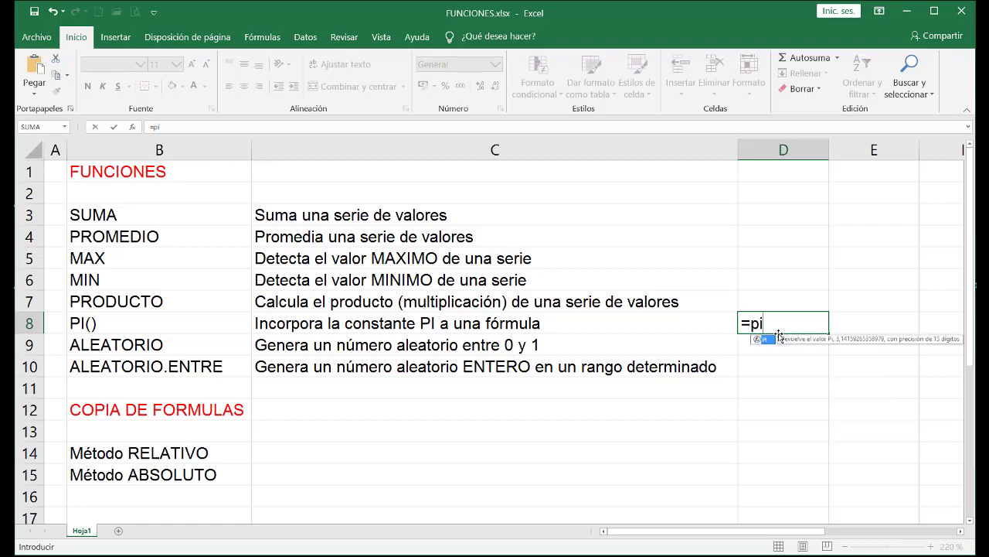
text(())
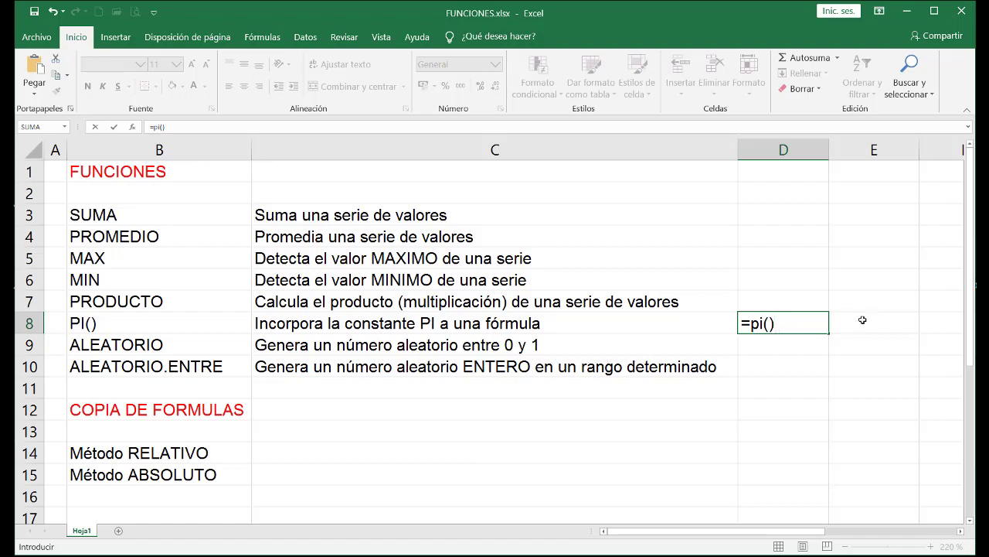
key(shift+Left)
key(shift+Left)
key(shift+Left)
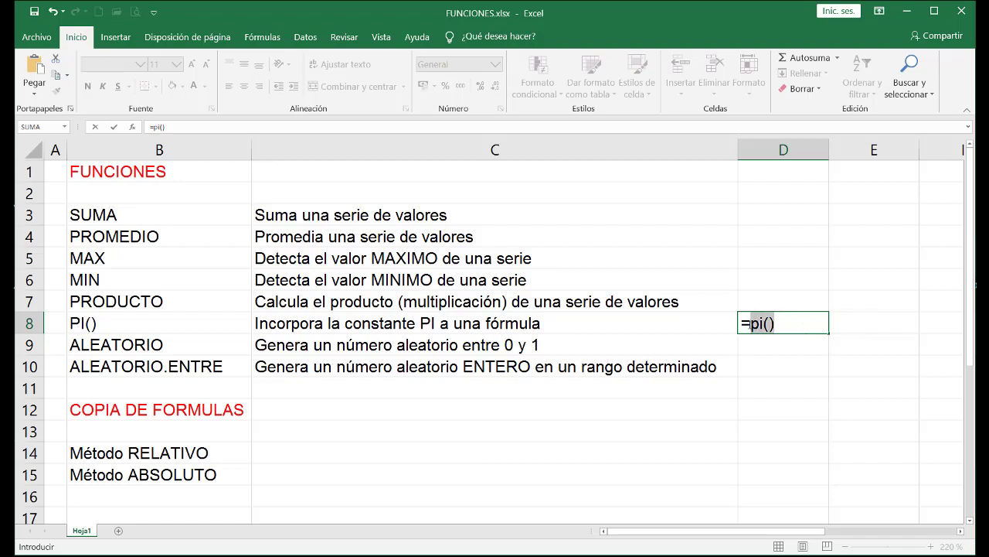
click(760, 324)
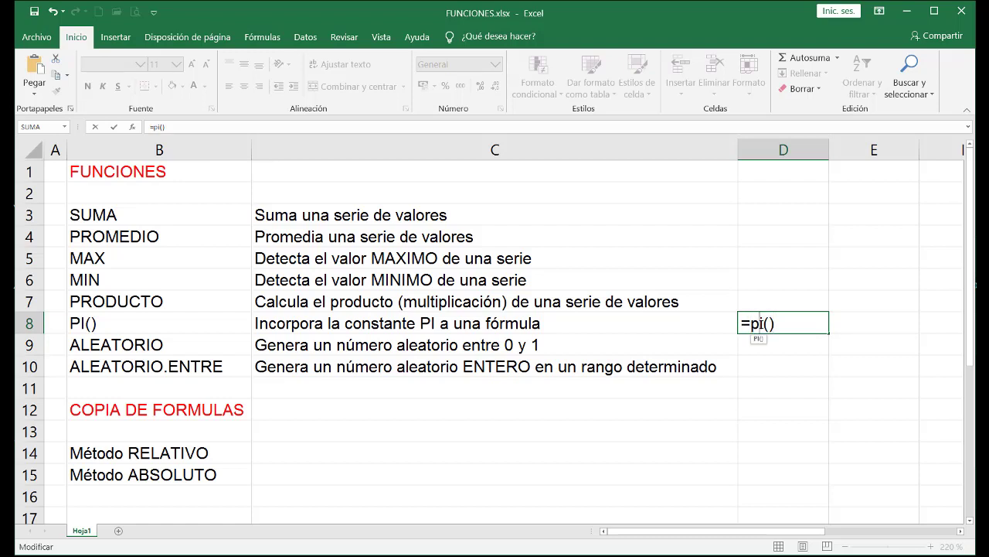
drag(774, 324, 750, 324)
click(766, 324)
click(775, 324)
key(Return)
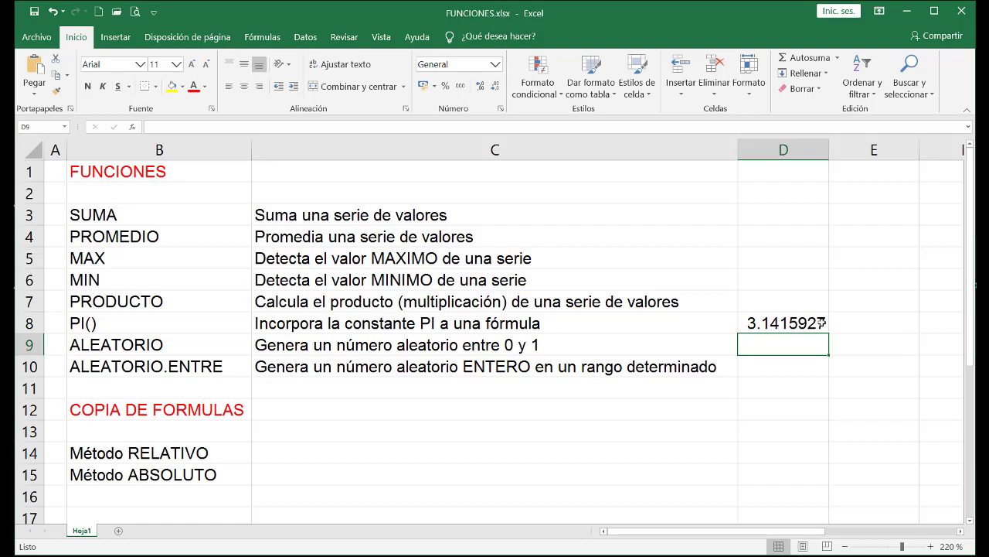
- Inspect the formula in D8 without changing it, clear the cell, and go to the ALEATORIO.ENTRE entry in B10
click(818, 323)
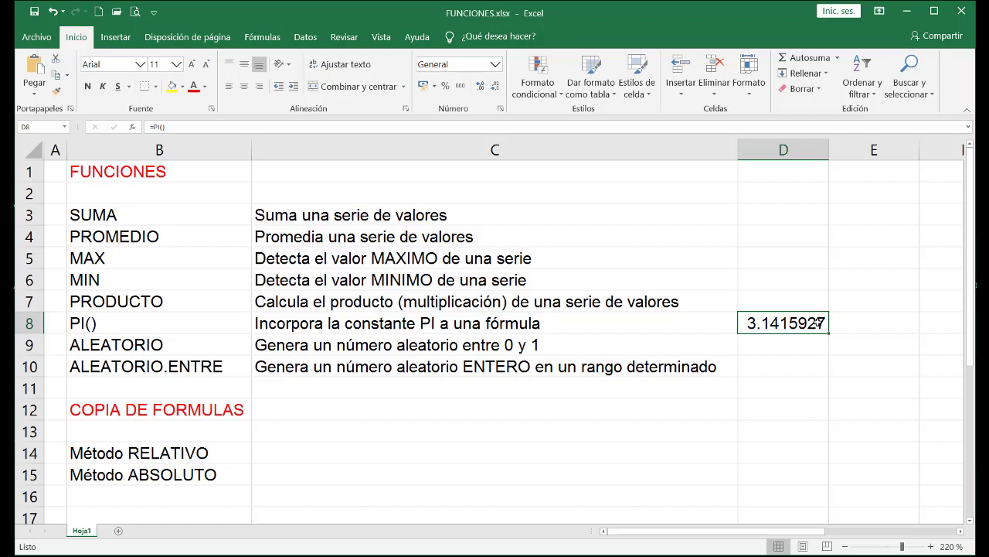
double_click(818, 322)
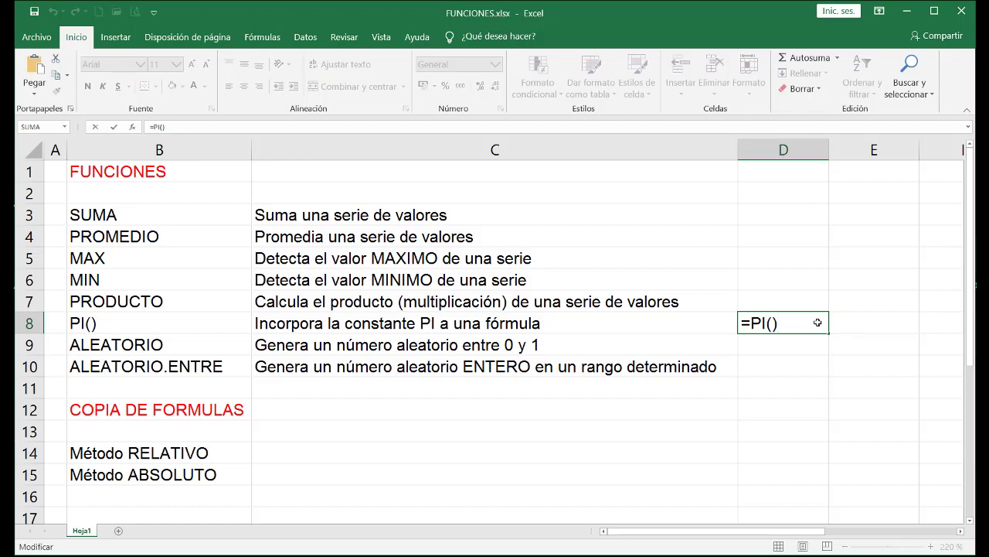
key(Escape)
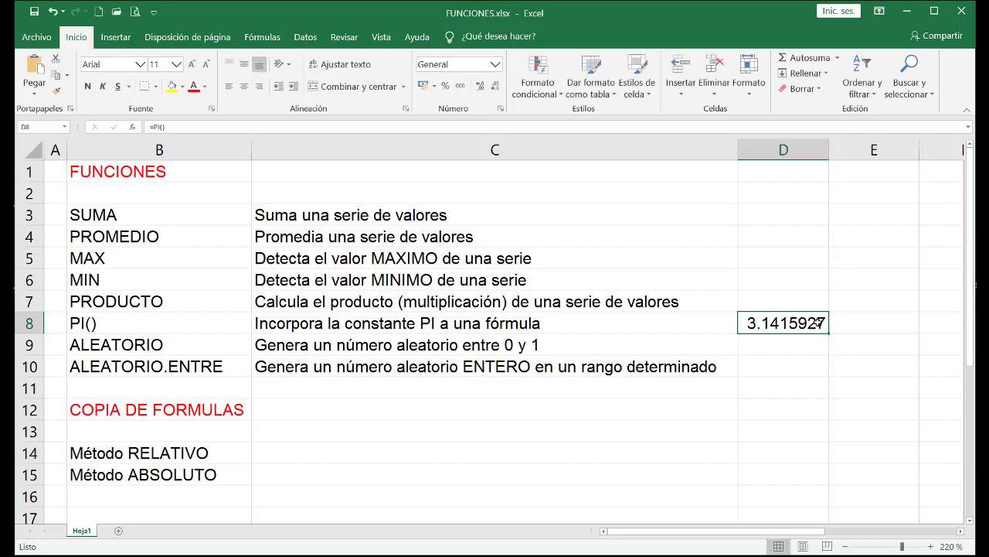
key(Delete)
key(Left)
key(Left)
key(Down)
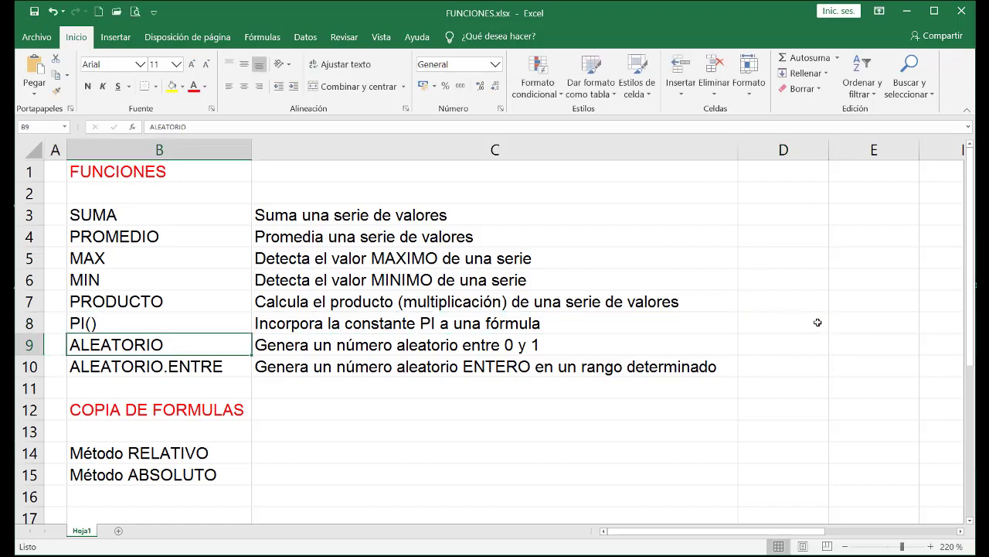
key(Down)
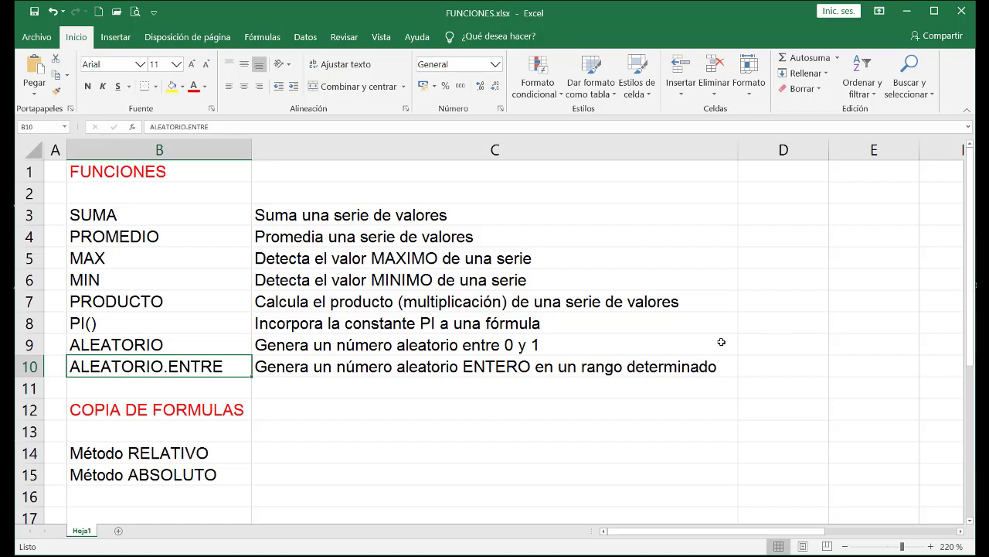
- Replace the series in C18:C21 with the values 69, 48, 36 and 15
scroll(641, 433, down, 2)
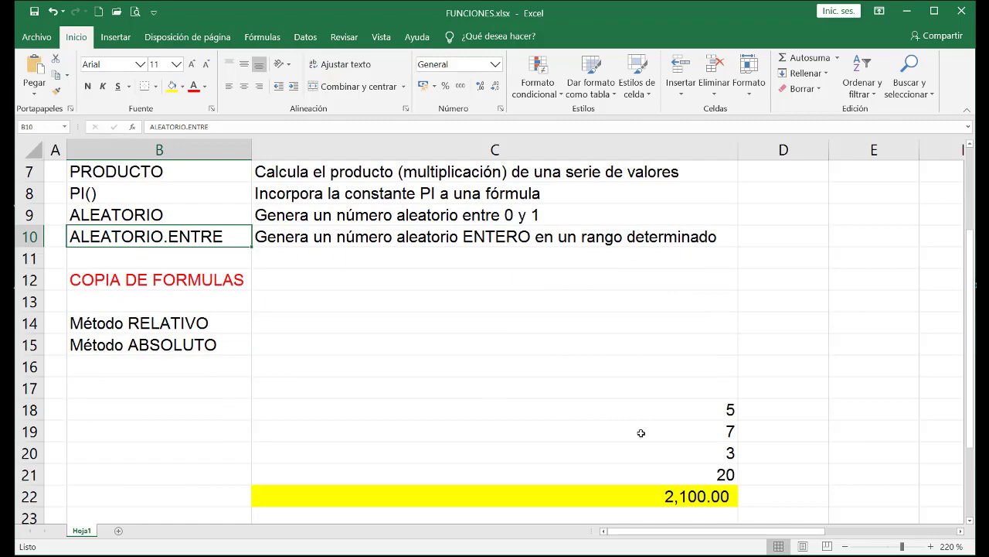
scroll(641, 433, down, 1)
click(713, 352)
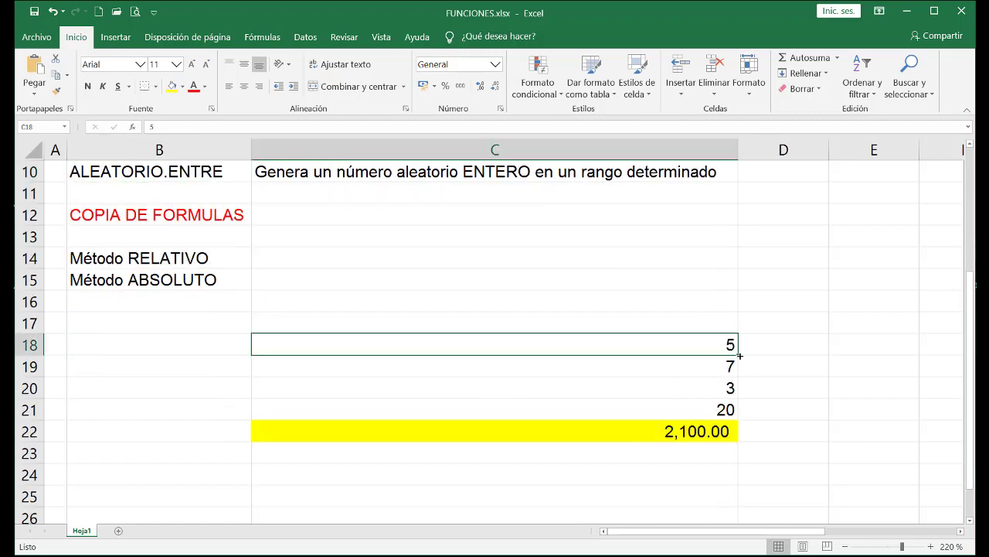
text(69)
key(Return)
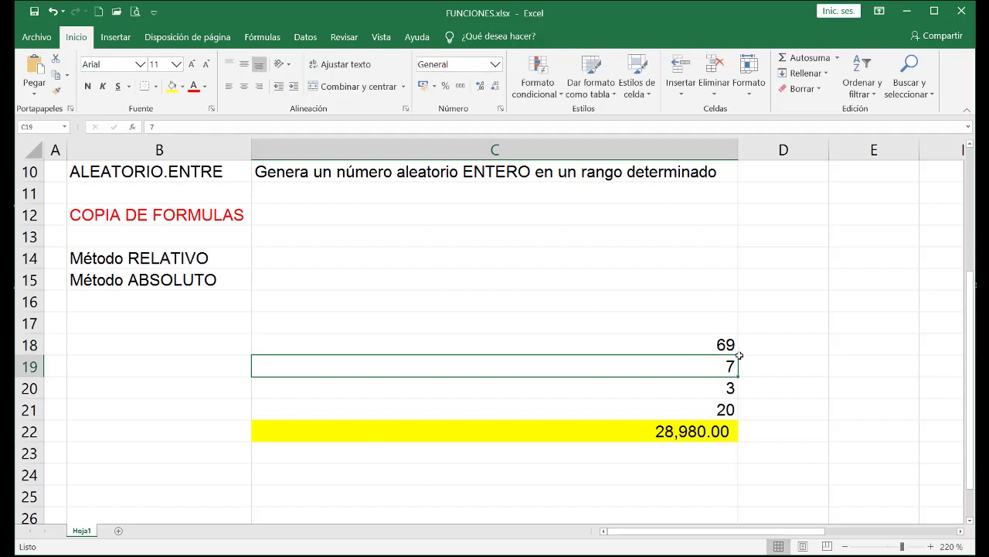
text(48)
key(Return)
text(3)
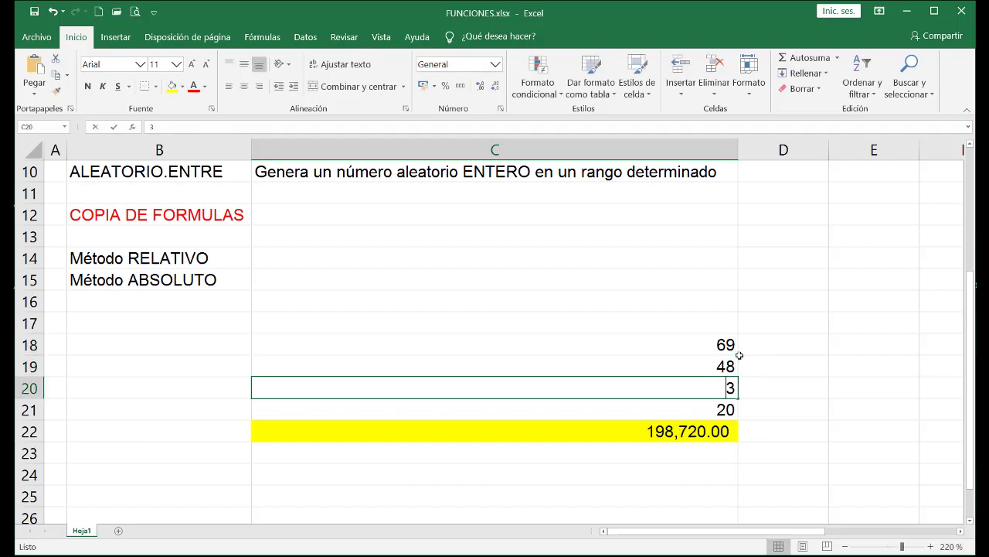
text(6)
key(Return)
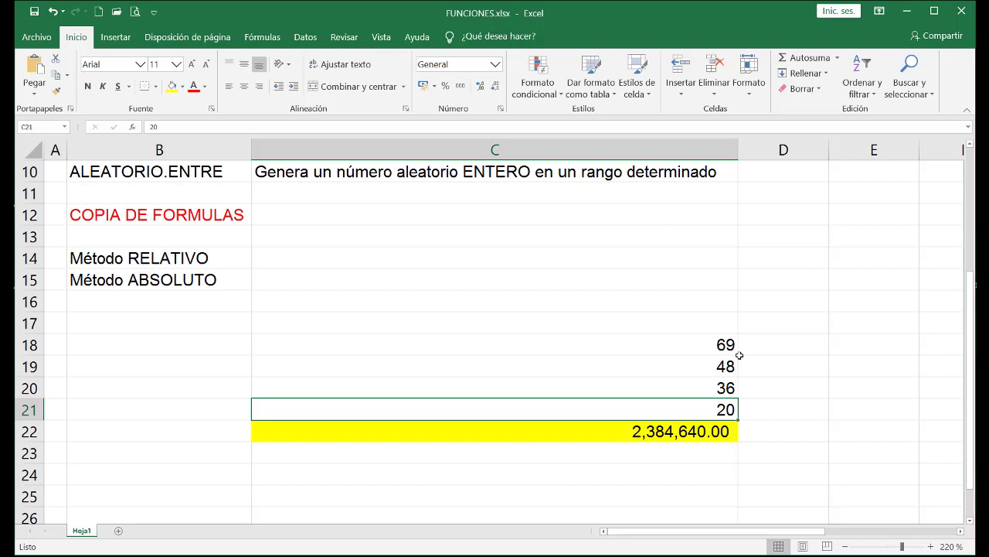
text(15)
key(Return)
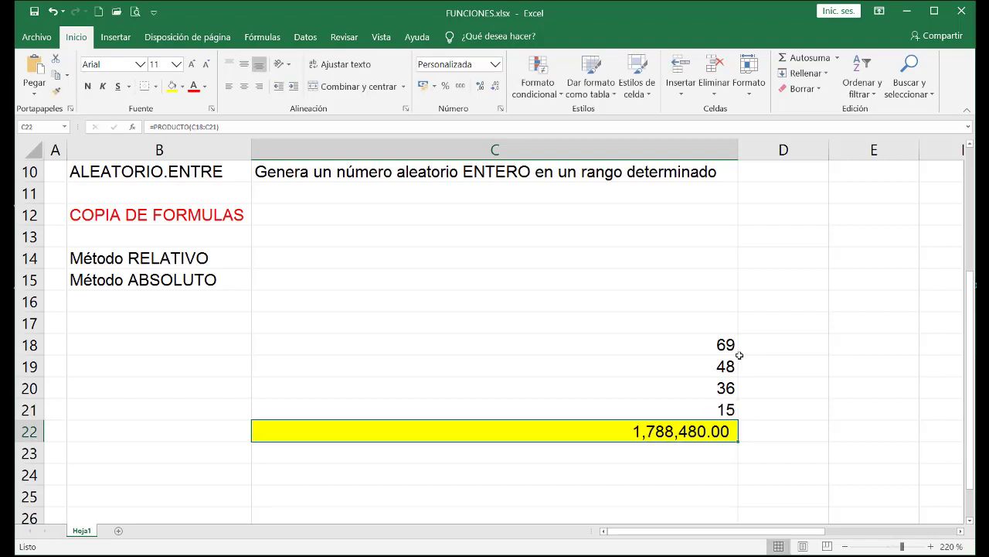
- Examine the series values in C18:C21 one by one, along with the PRODUCTO formula in C22
key(Up)
key(Up)
key(Up)
key(Up)
key(Down)
key(Down)
key(Down)
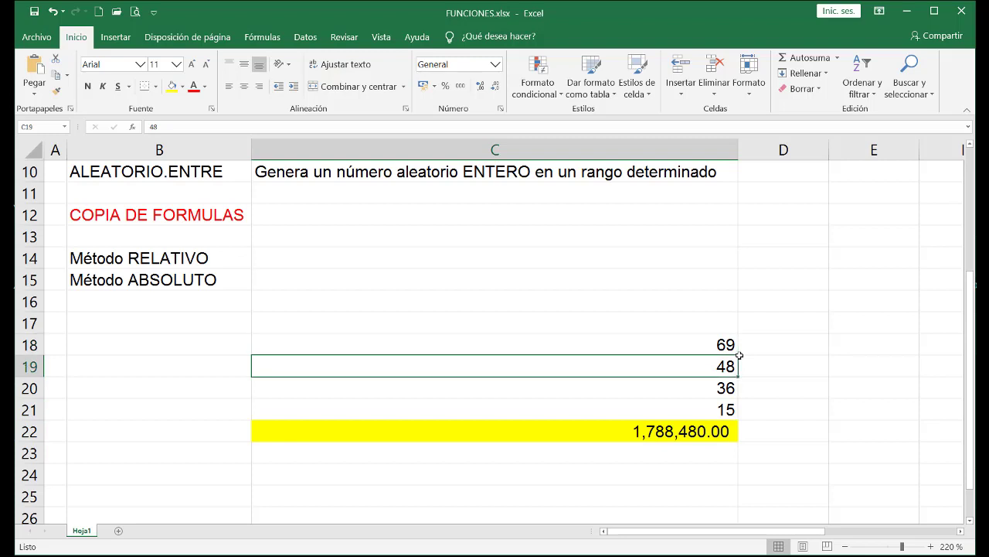
key(Down)
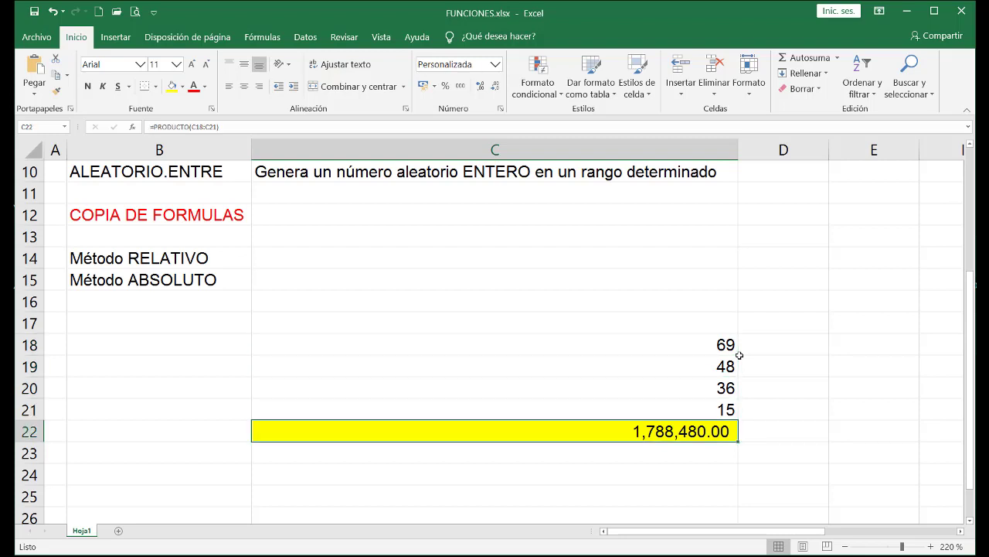
key(Up)
key(Up)
key(Up)
key(Up)
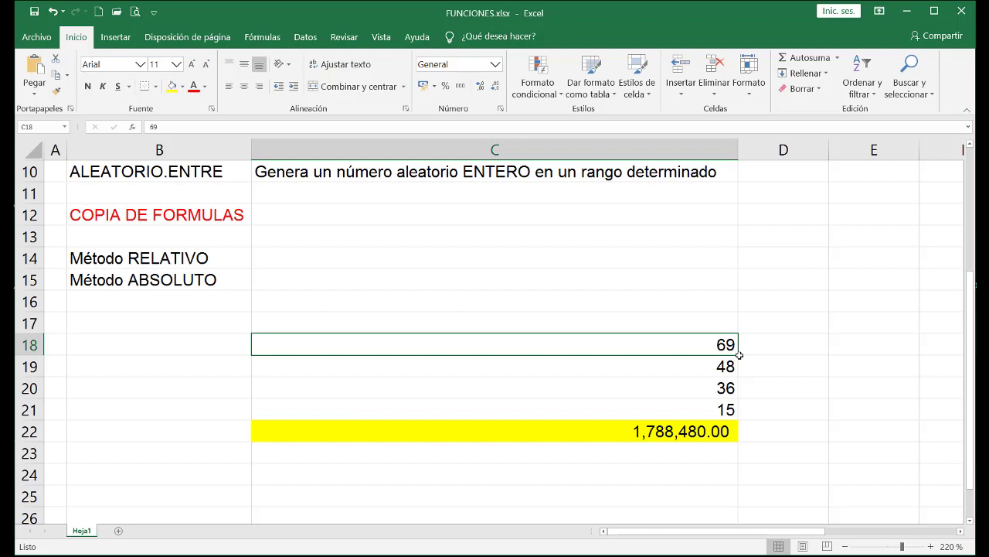
key(Down)
key(Down)
key(Down)
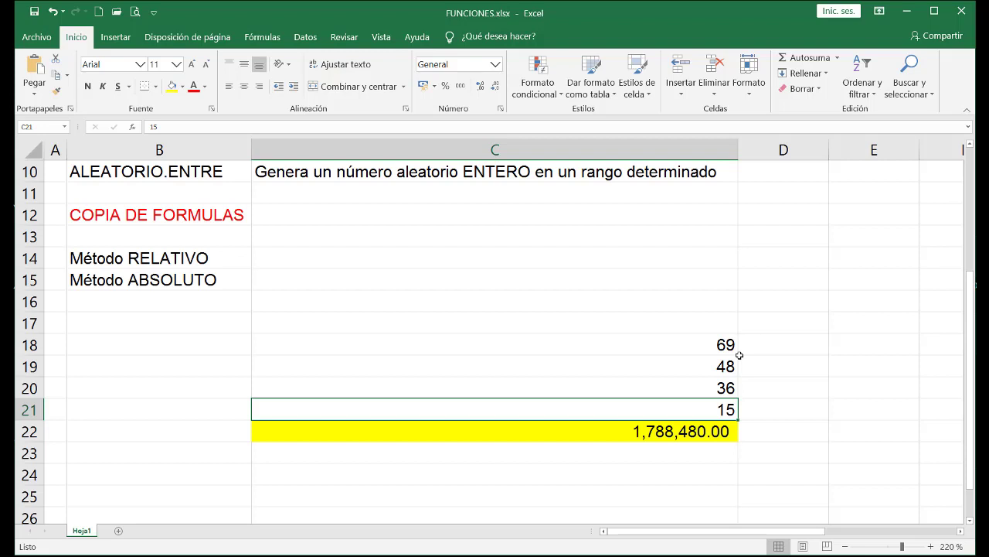
key(Up)
key(Up)
key(Up)
key(Down)
key(Down)
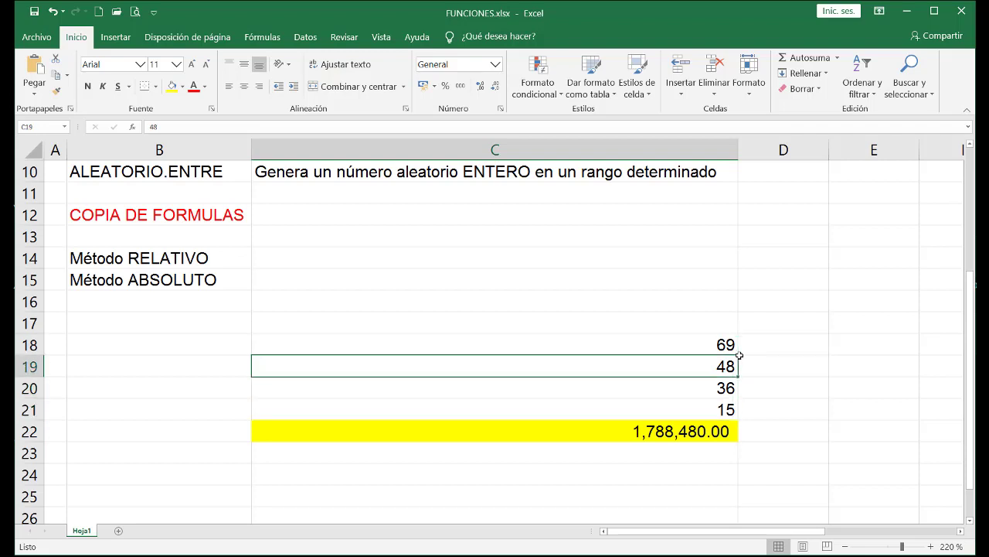
key(Down)
key(Up)
key(Up)
key(Up)
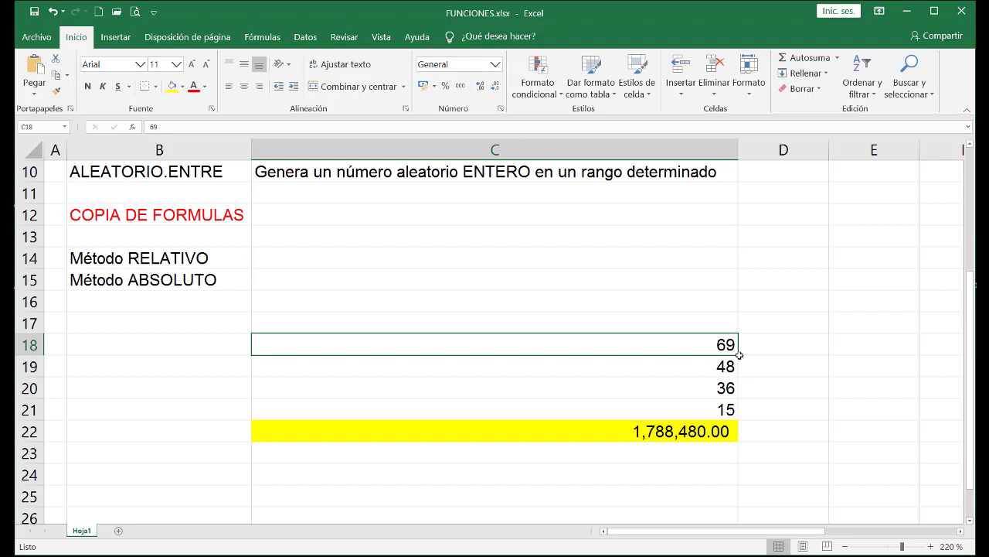
key(Down)
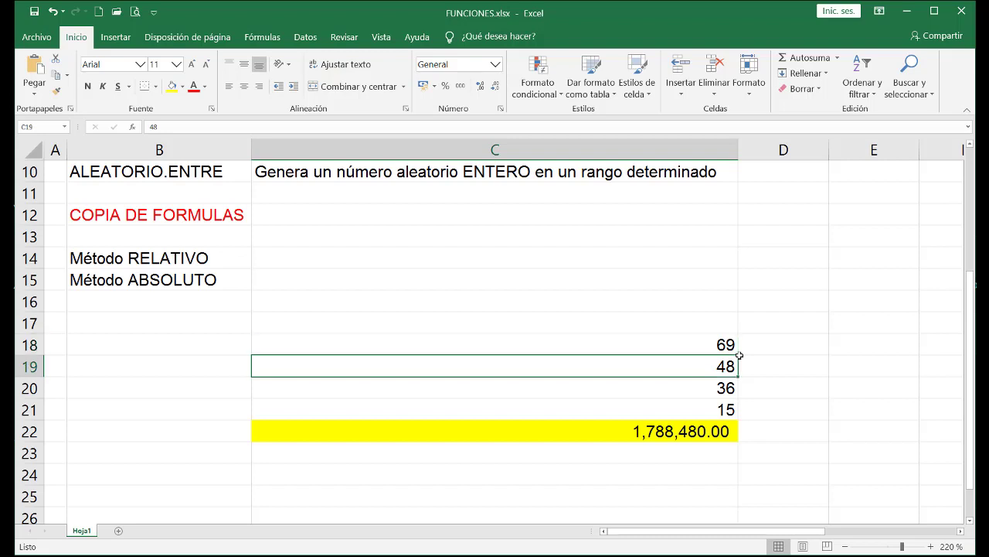
- Review the four numbers in C18:C21 again, moving back and forth through the series
key(Up)
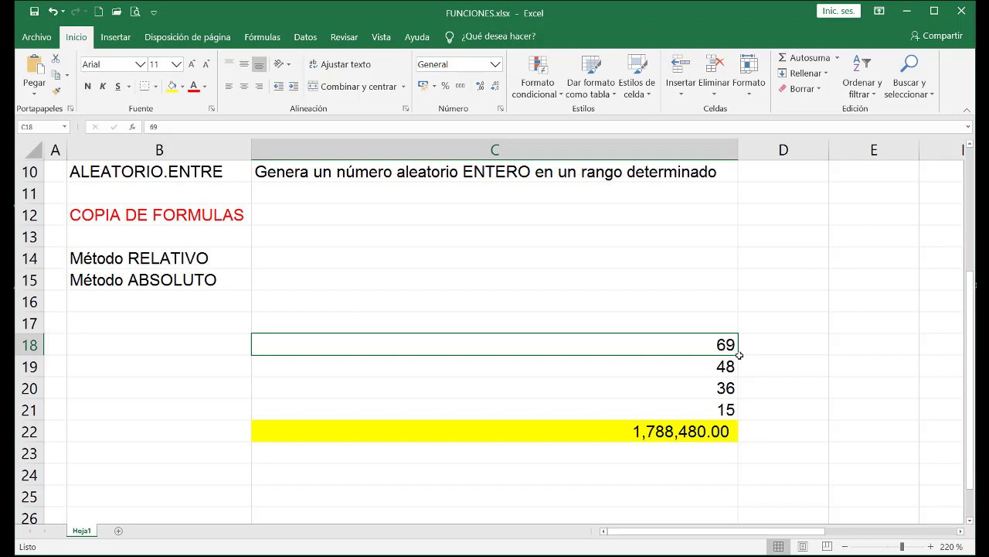
key(Down)
key(Down)
key(Down)
key(Up)
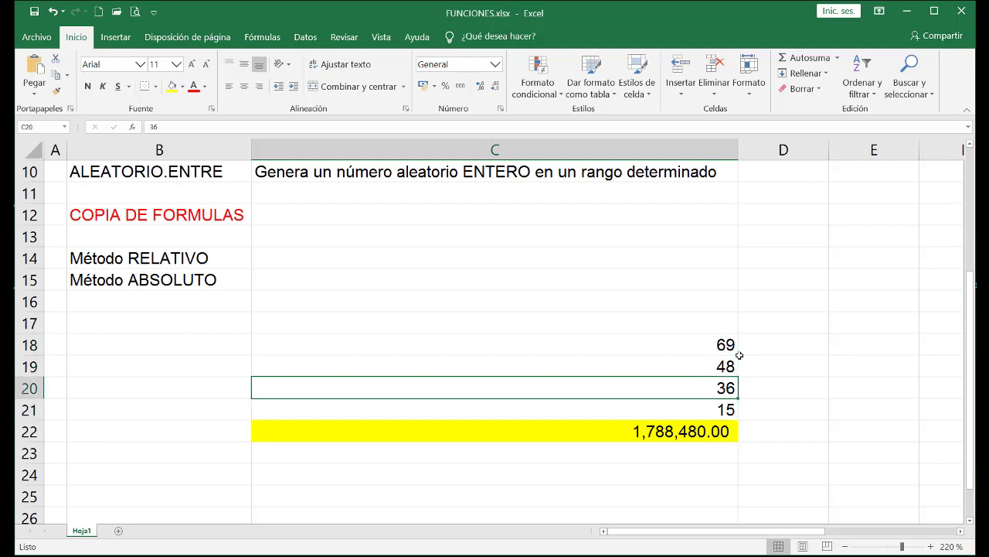
key(Up)
key(Up)
key(Down)
key(Down)
key(Down)
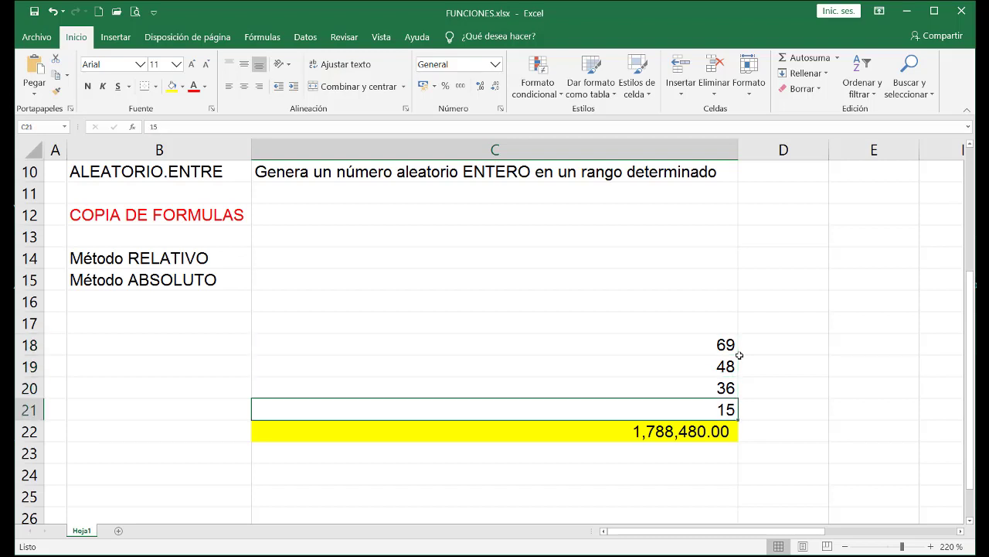
key(Up)
key(Up)
key(Up)
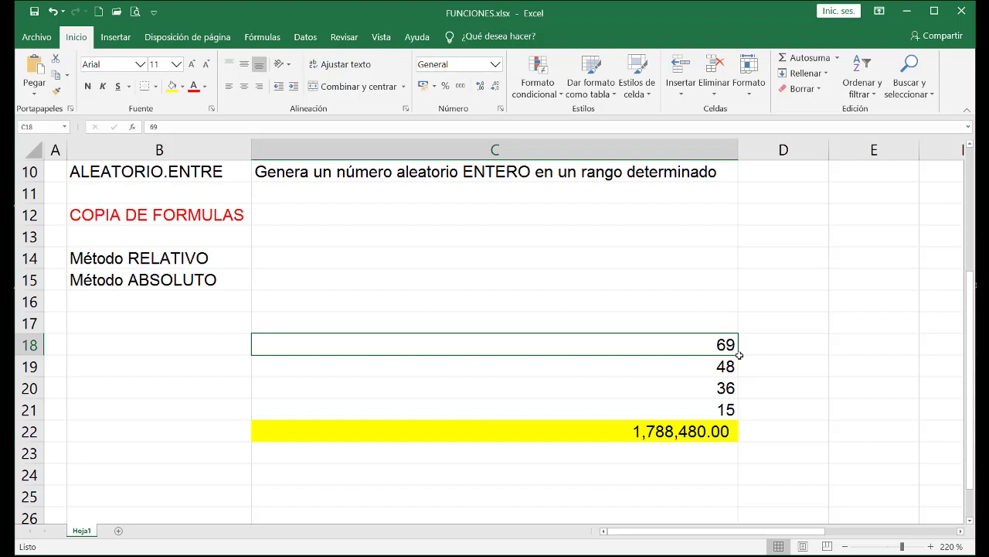
- Go to the function list and read the ALEATORIO and ALEATORIO.ENTRE descriptions in C9 and C10
key(Up)
key(Up)
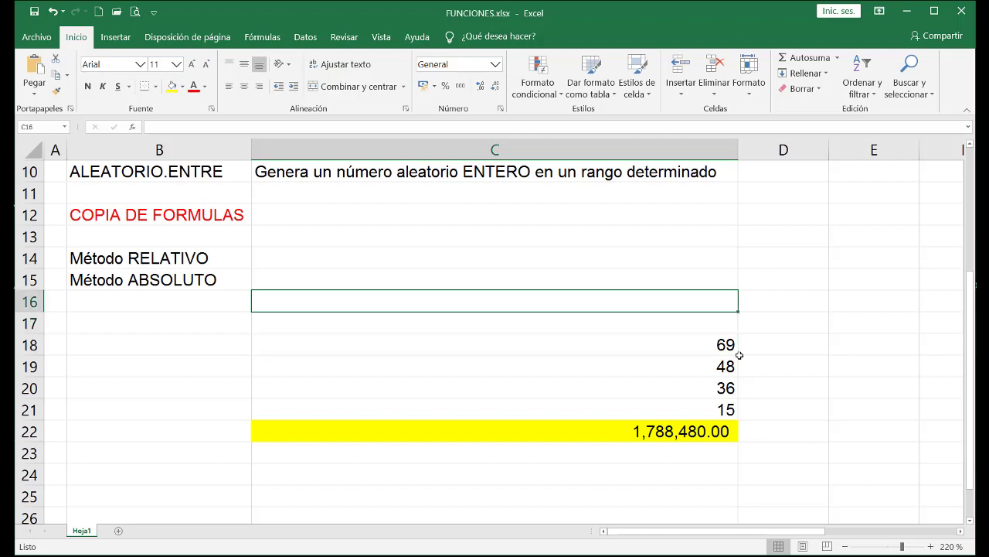
key(Up)
key(Up)
key(Up)
key(Up)
key(Up)
key(Up)
key(Up)
key(Up)
key(Up)
key(Down)
key(Down)
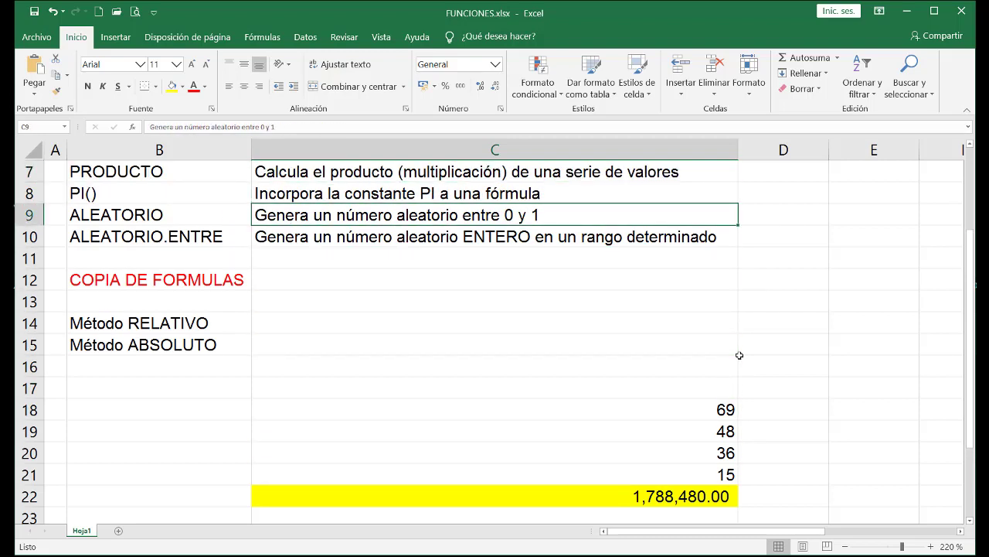
click(536, 239)
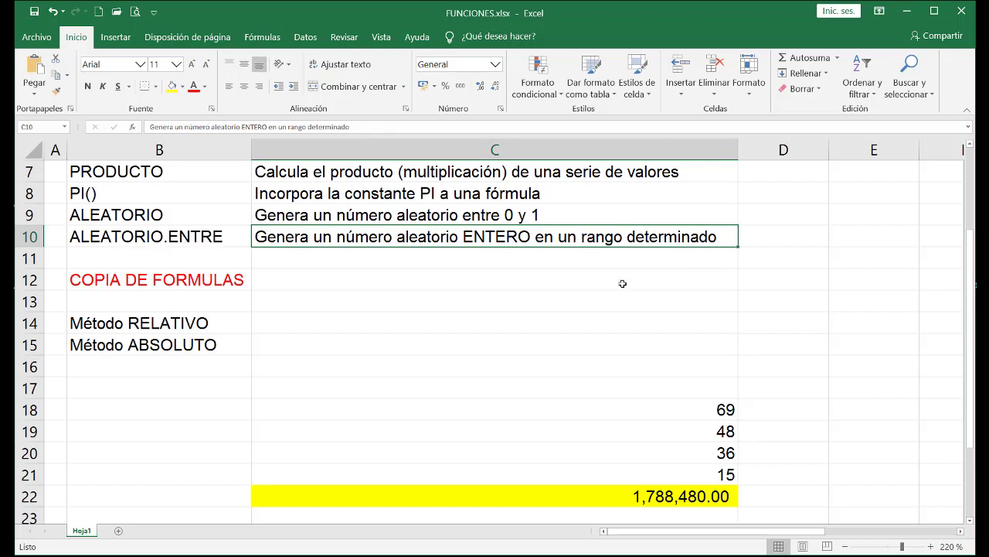
- Write =ALEATEORIO.ENTRE(0,100) in C18 over the existing number, leaving the cell in editing
click(711, 408)
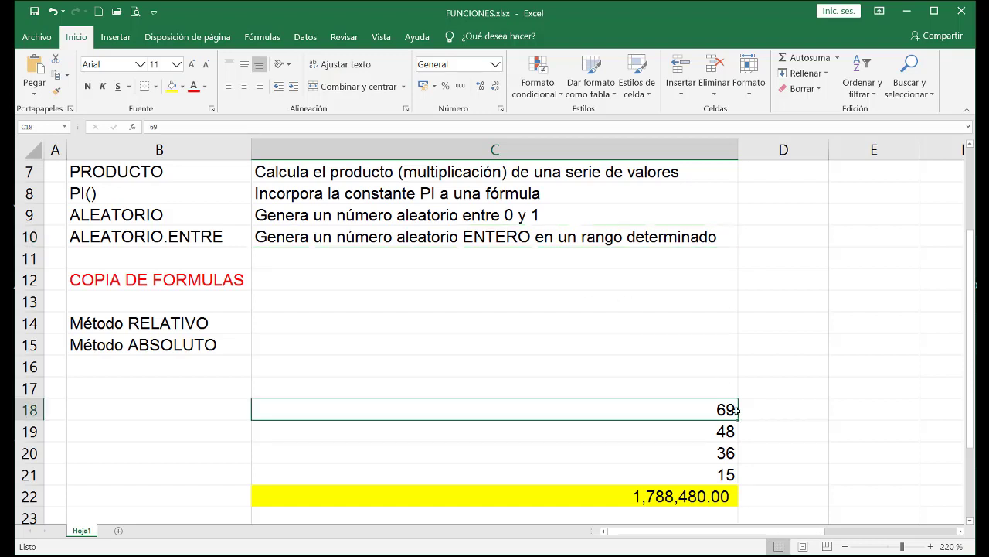
text(=)
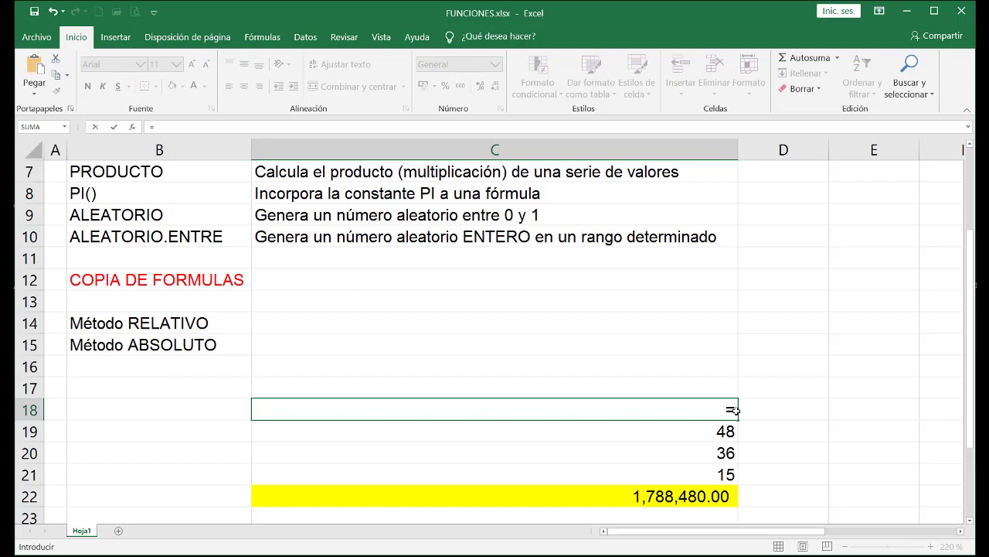
text(ALEATR)
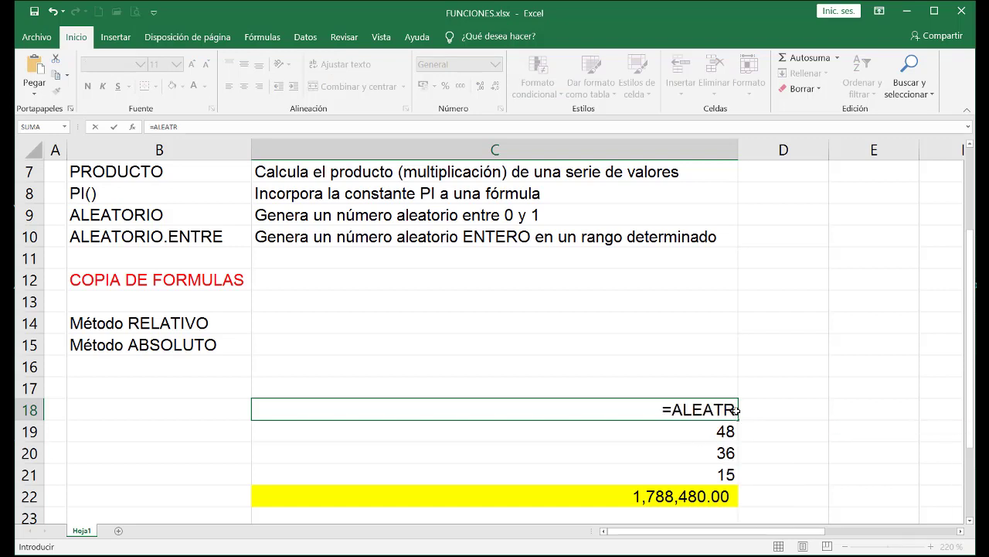
key(BackSpace)
text(EORIO)
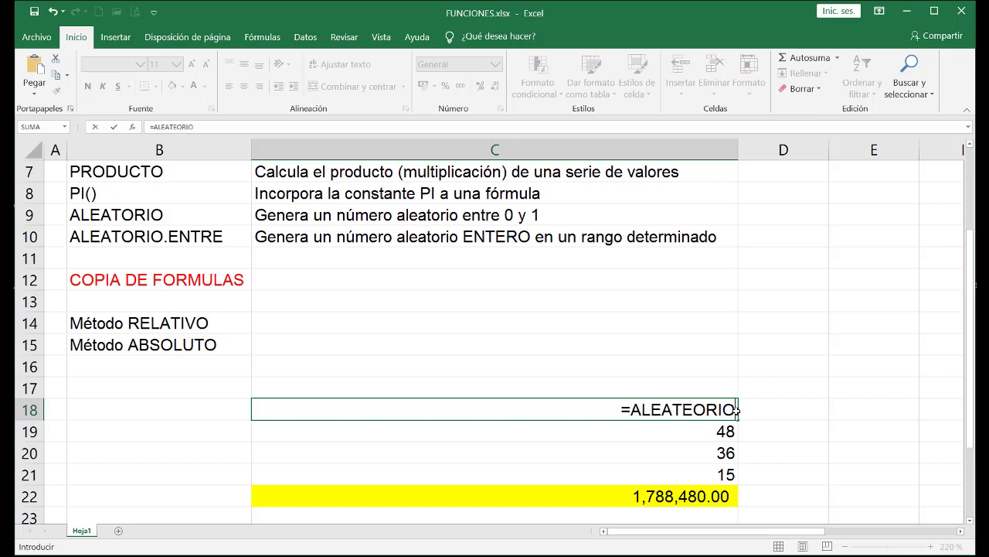
text(.ENTRE)
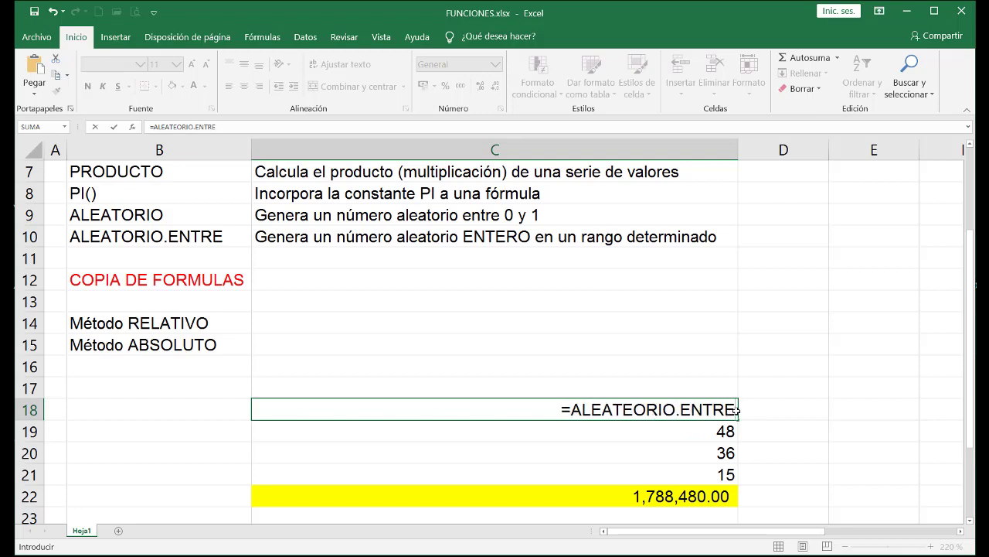
text(()
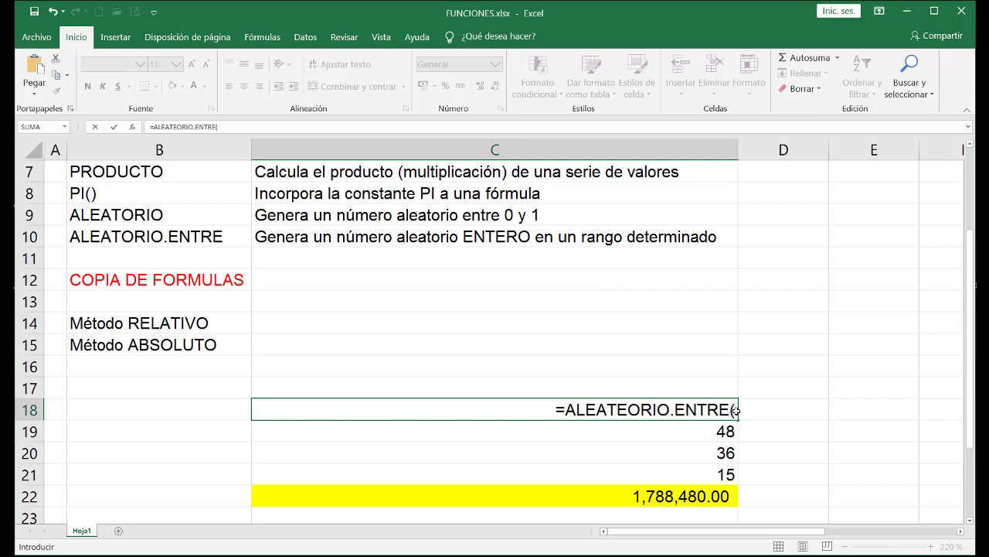
text(0)
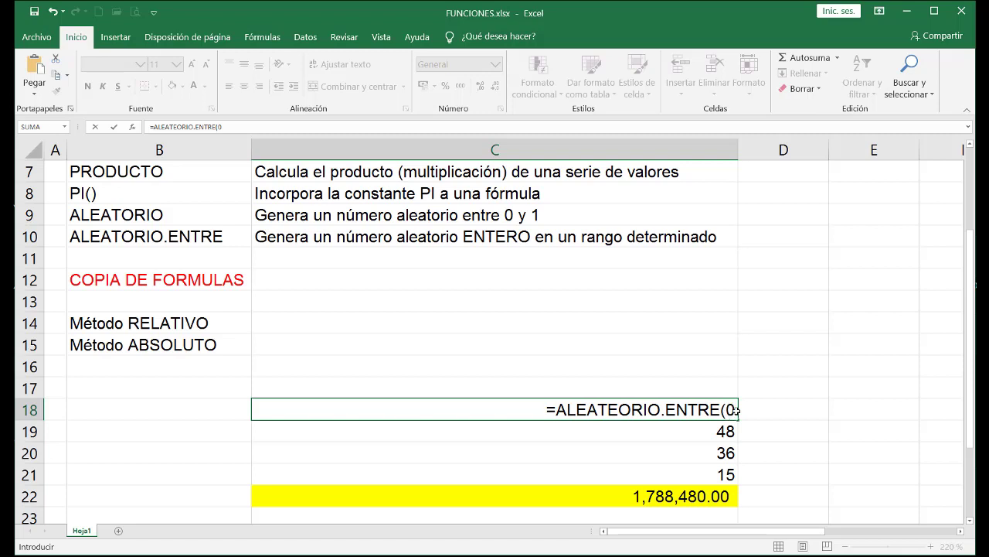
text(,10)
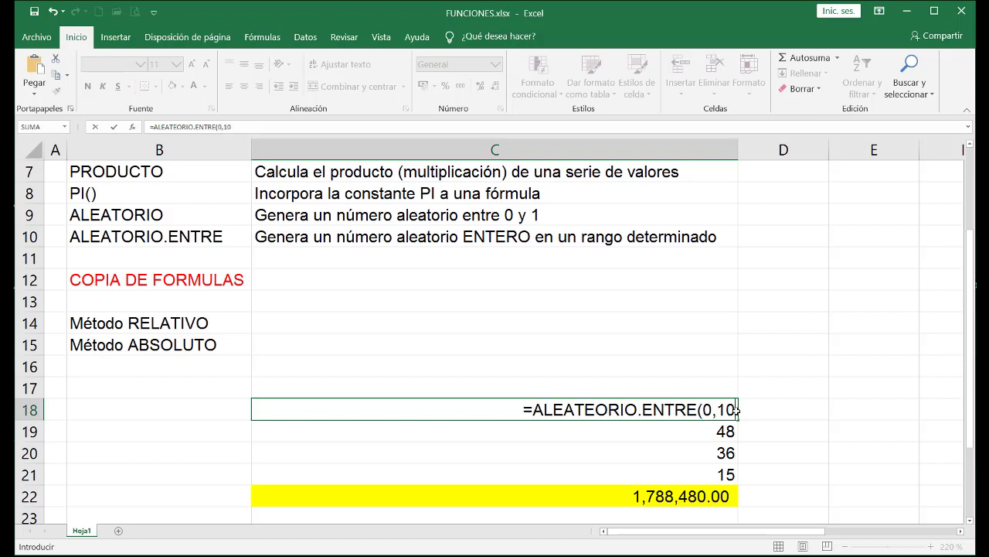
text(0))
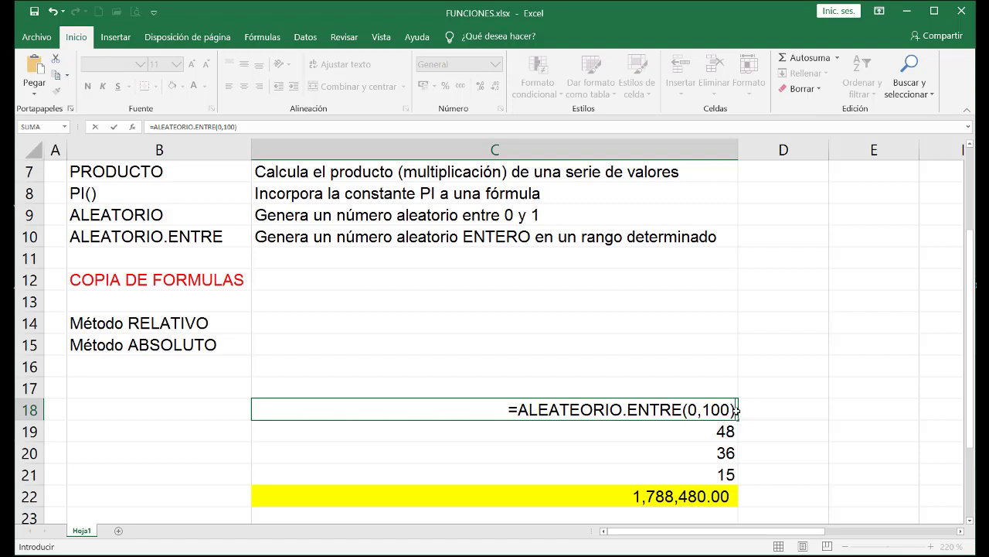
- Highlight the limits 0 and 100 in the C18 formula and remove both arguments from the parentheses
double_click(698, 409)
double_click(719, 409)
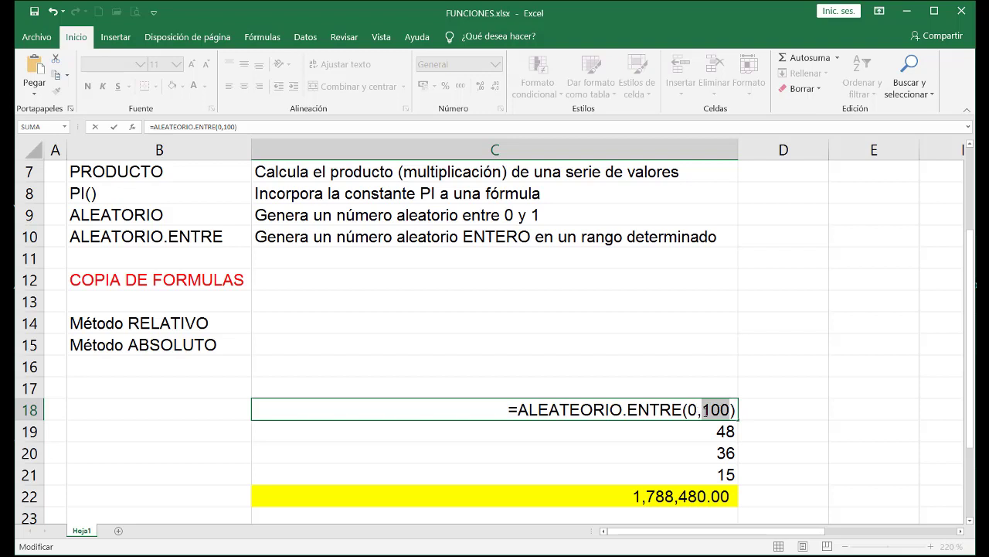
click(700, 409)
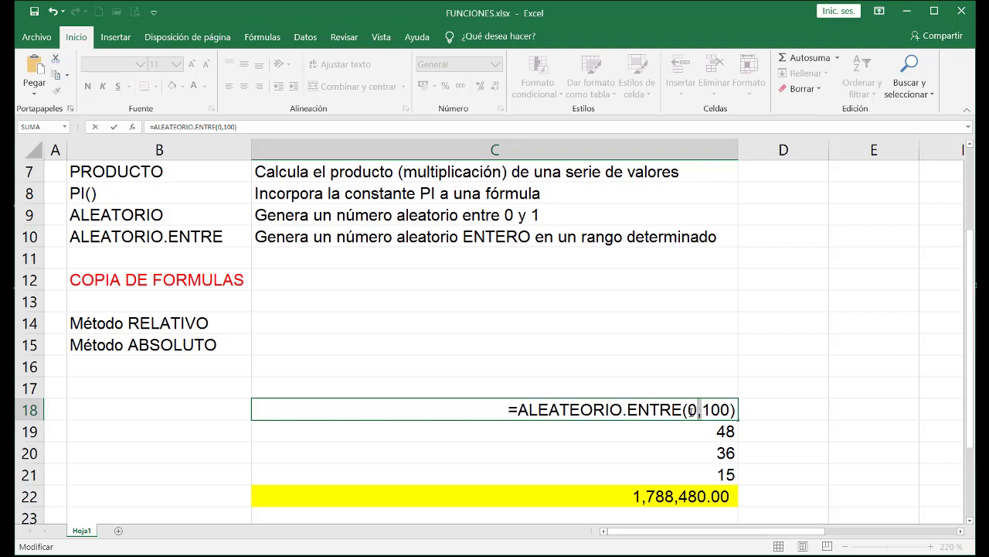
click(691, 411)
key(BackSpace)
key(BackSpace)
key(BackSpace)
key(BackSpace)
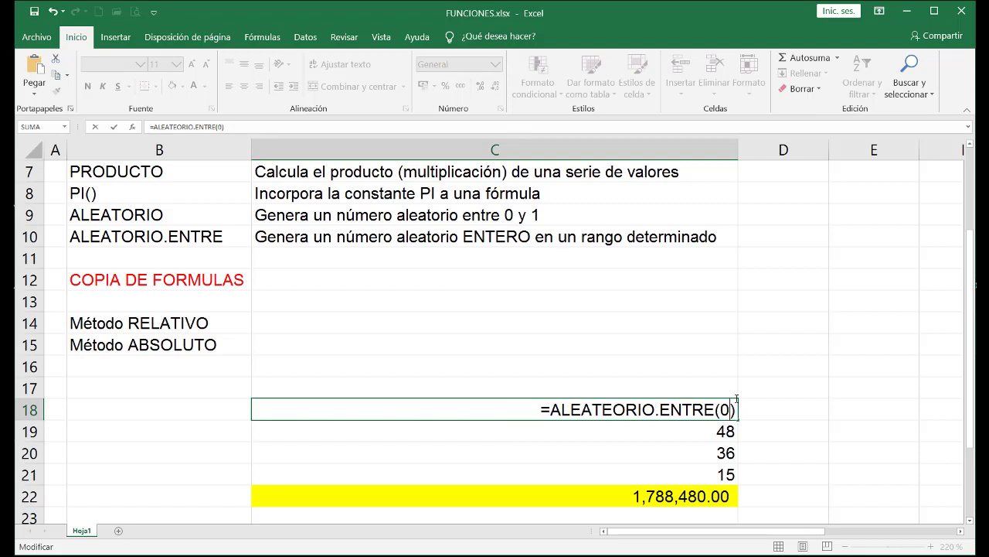
key(BackSpace)
- Correct the function name in C18 to ALEATORIO.ENTRE by removing the extra E
key(Left)
key(Left)
key(Left)
key(Left)
key(Left)
key(Left)
key(Left)
key(Left)
key(Left)
key(Left)
key(Left)
key(Left)
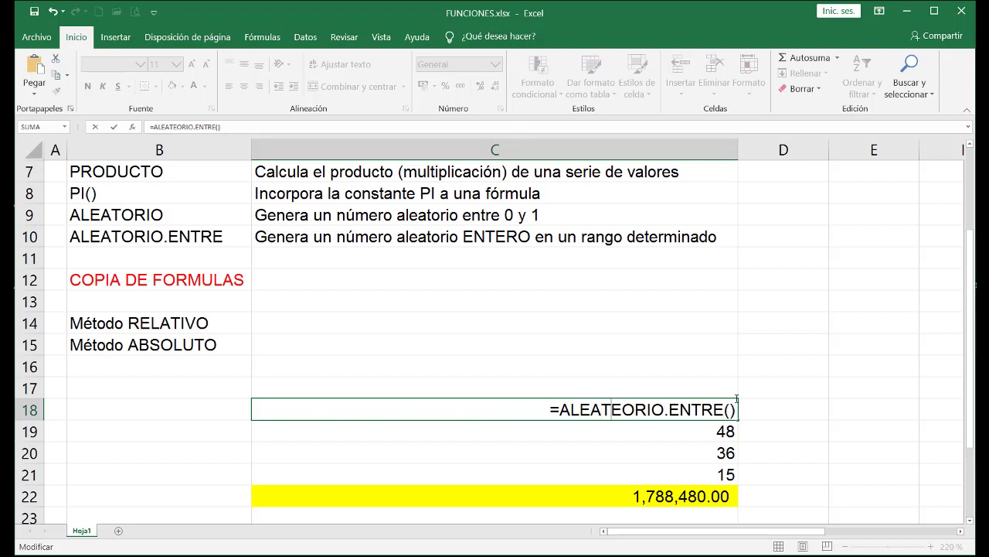
key(Delete)
- Complete the C18 formula with the limits 0,100 between its parentheses and enter it
key(Right)
key(Right)
key(Right)
key(Right)
key(Right)
key(Right)
key(Right)
key(Right)
key(Right)
key(Right)
key(Right)
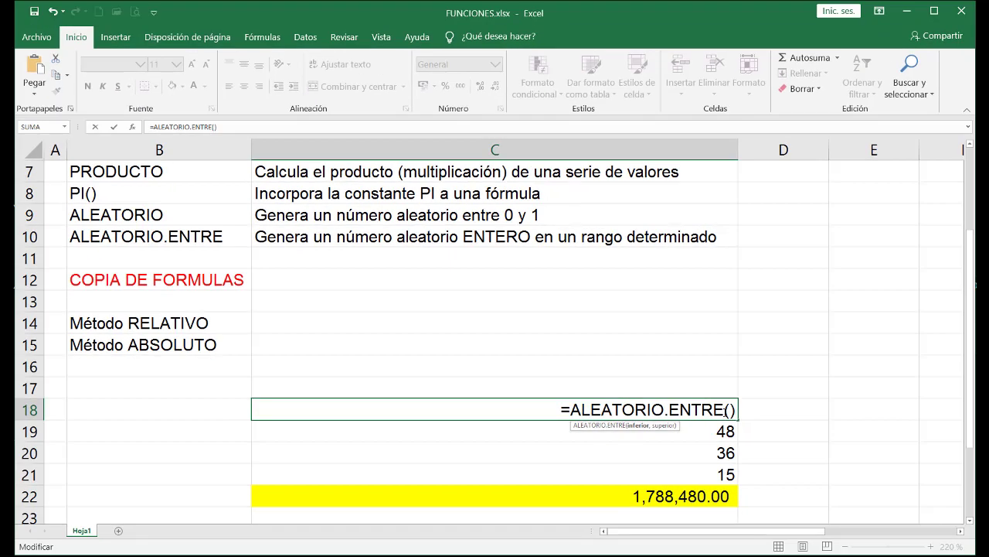
text(0,100)
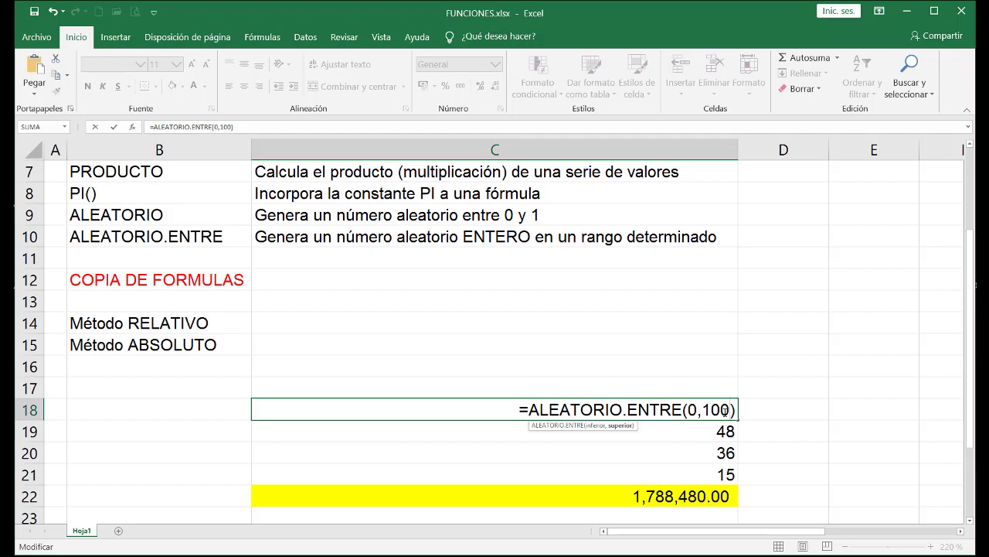
key(Return)
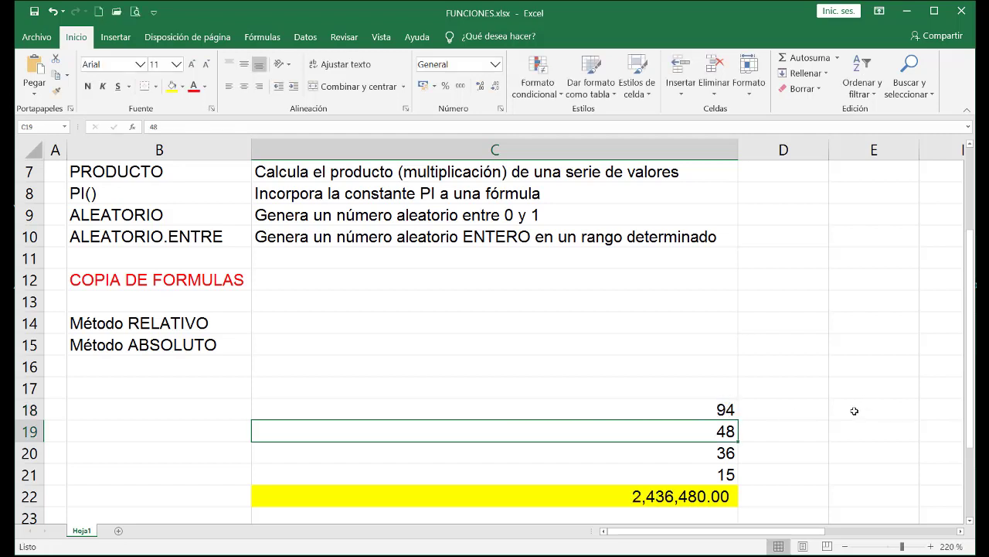
- Inspect the ALEATORIO.ENTRE formula in C18, highlighting the function name without changing it
click(729, 411)
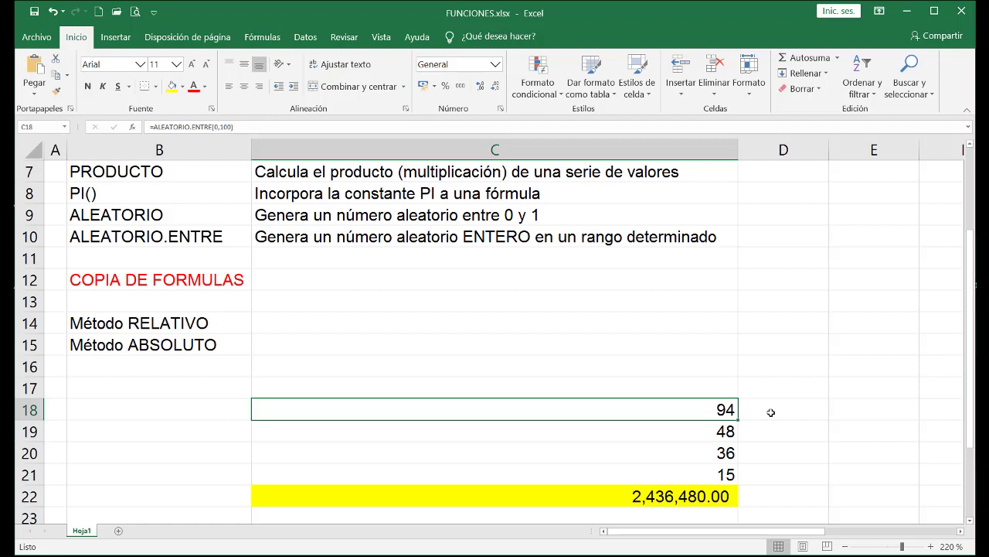
key(F2)
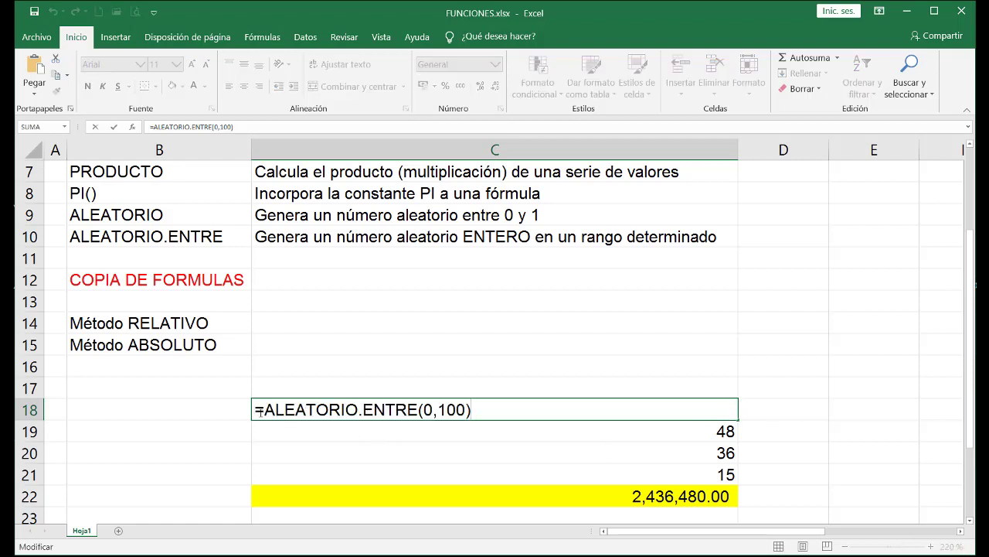
drag(262, 409, 358, 410)
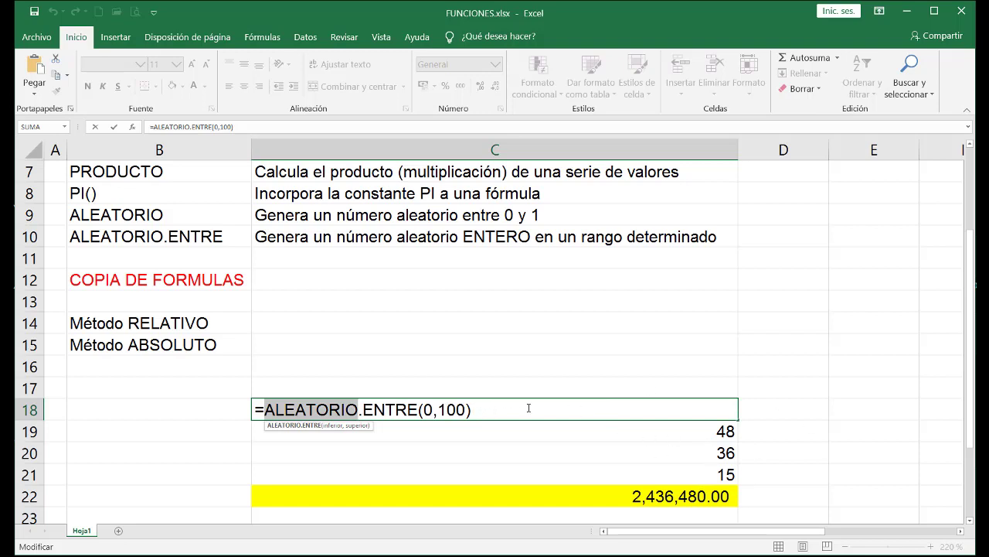
key(ctrl+Return)
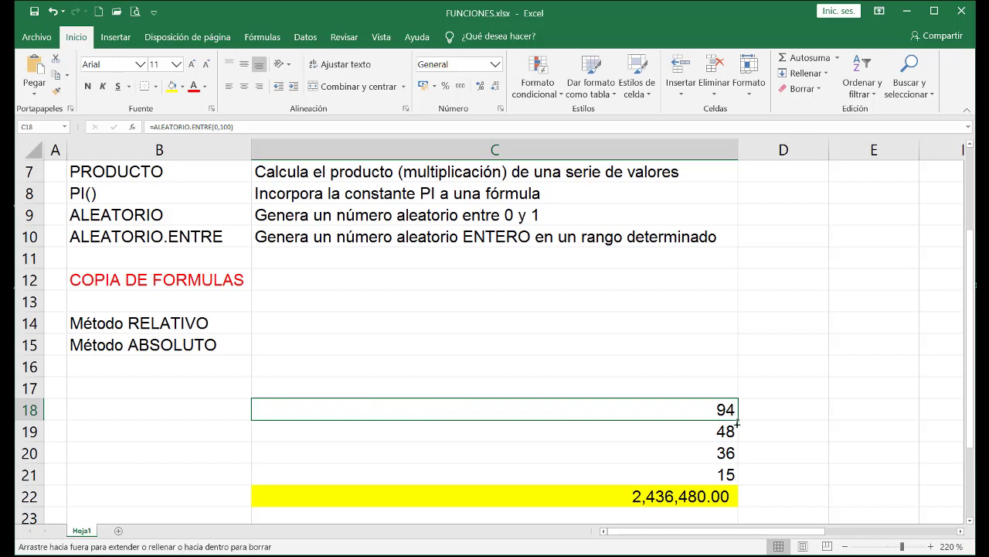
- Copy the ALEATORIO.ENTRE formula from C18 down through C21, and return to C18
drag(738, 421, 738, 475)
click(779, 473)
click(719, 409)
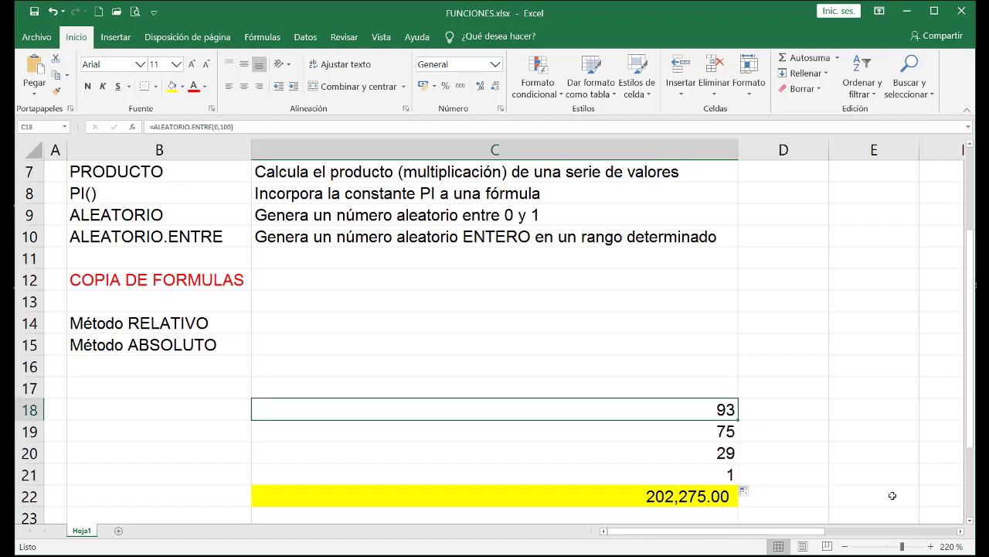
- Replace the formula in the yellow cell C22 with =suma(C18:C21)
click(713, 497)
key(Delete)
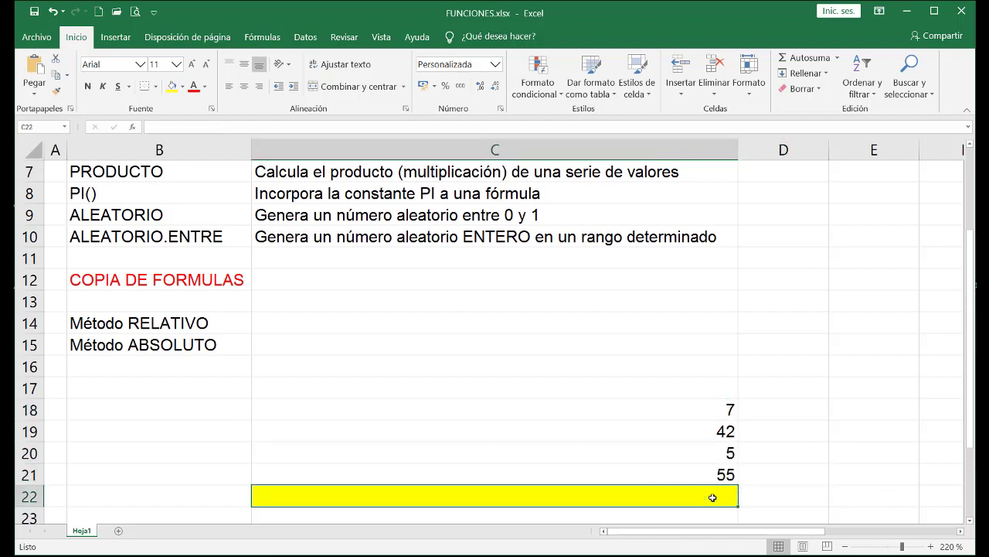
text(=suma()
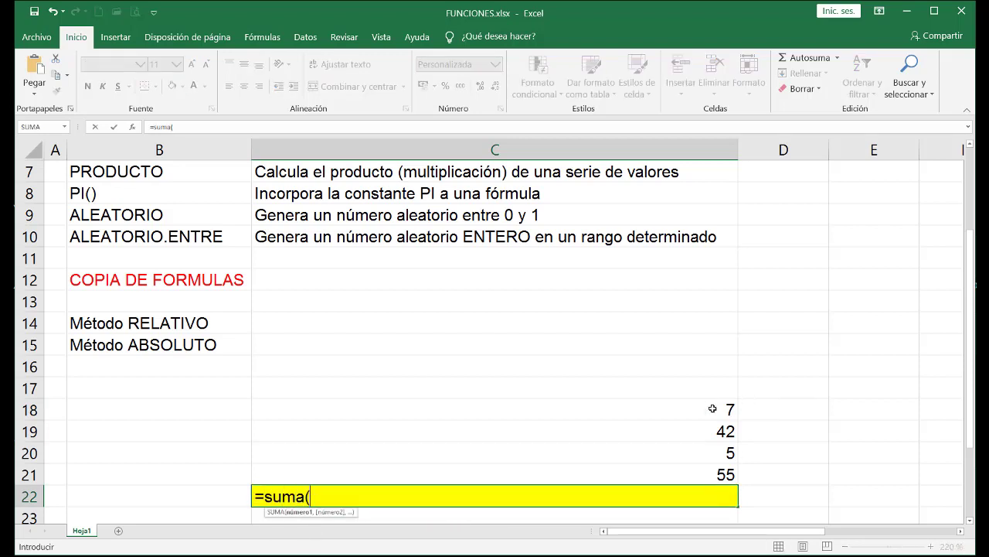
drag(711, 407, 713, 473)
text())
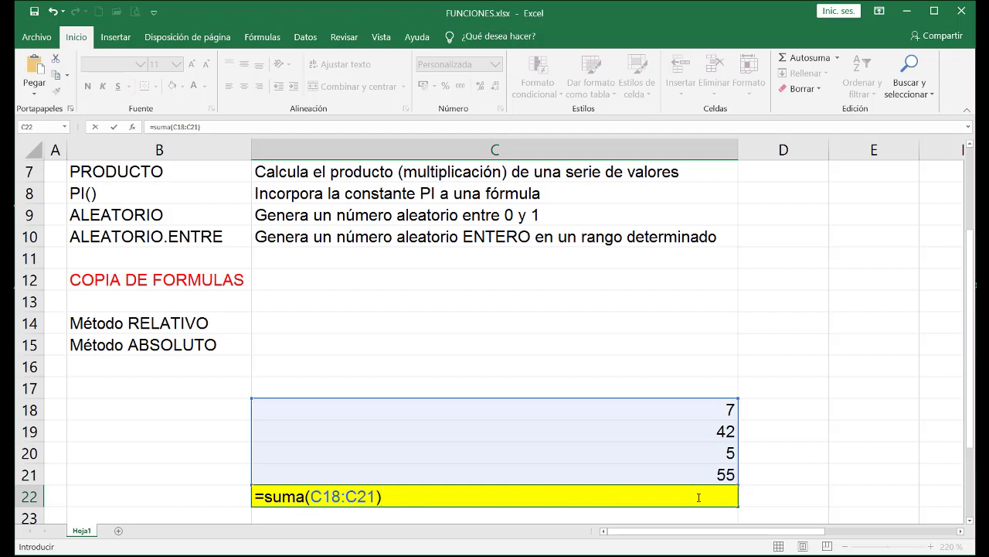
key(Return)
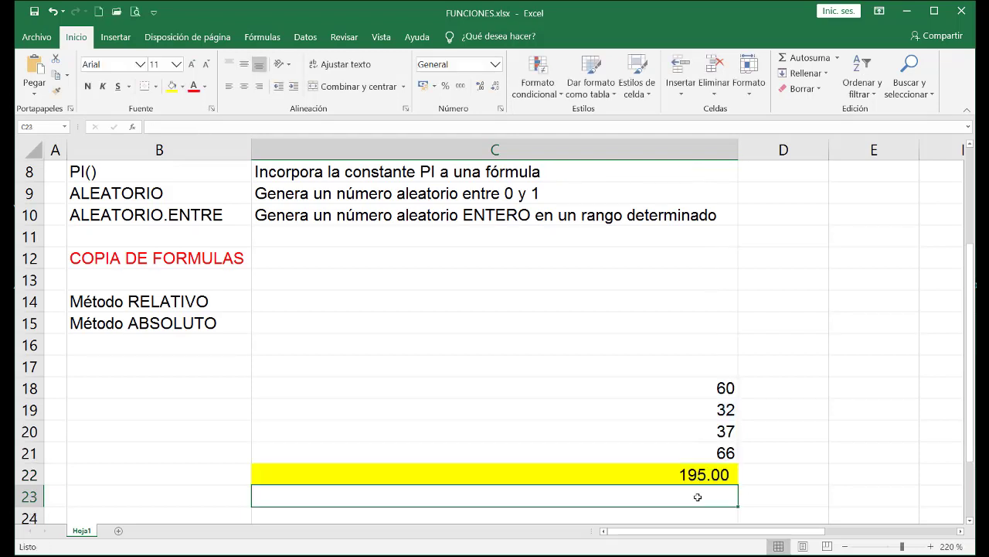
- Check the ALEATORIO.ENTRE formulas in C18:C21 cell by cell
click(713, 452)
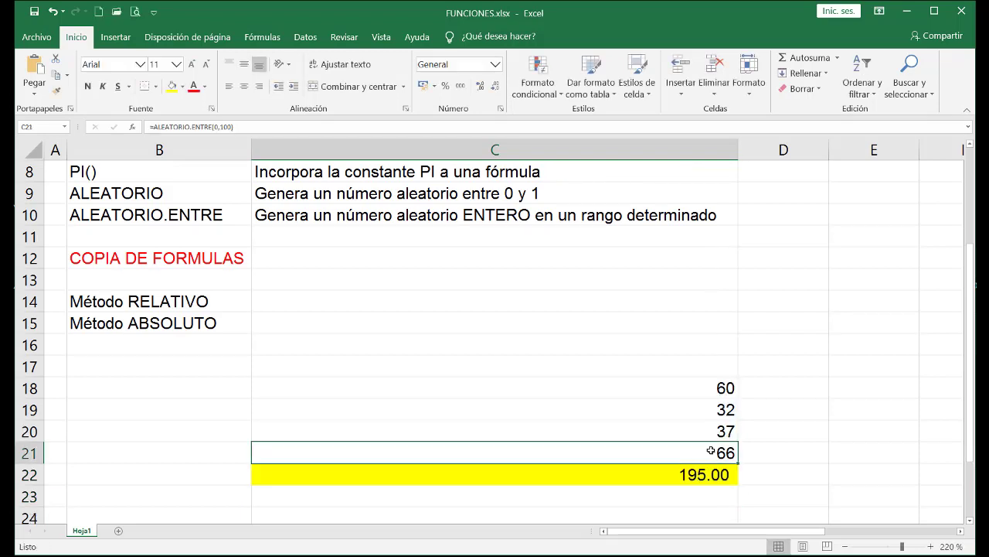
click(707, 431)
click(708, 411)
click(707, 391)
click(712, 411)
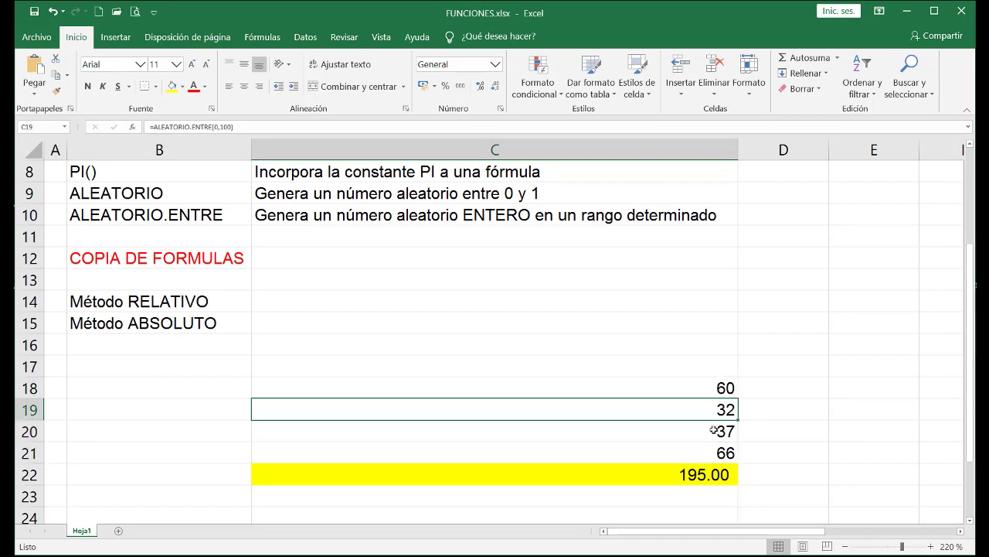
click(712, 432)
click(711, 445)
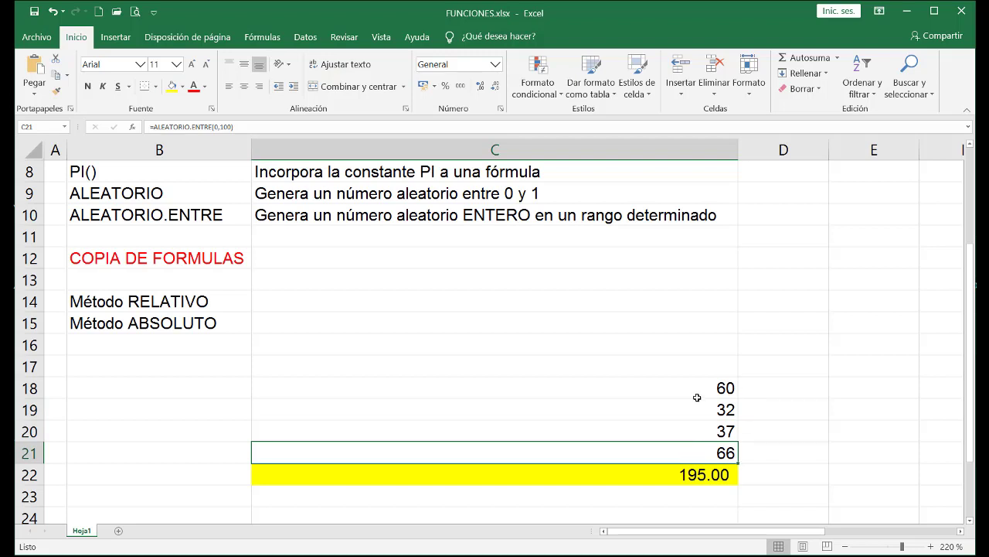
- Compare the ALEATORIO and ALEATORIO.ENTRE entries in rows 9 and 10 with the random numbers in C18:C21
click(222, 200)
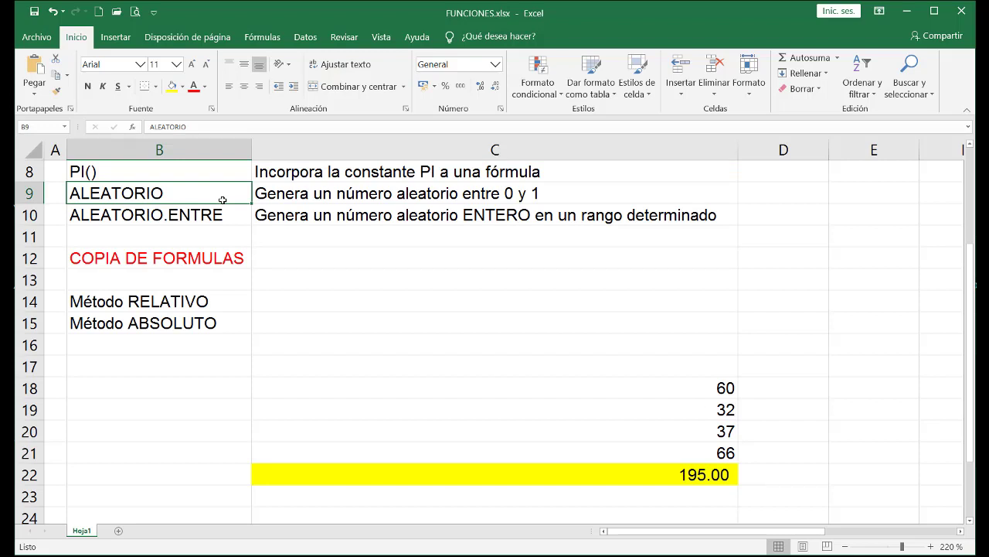
click(720, 409)
click(716, 430)
click(720, 451)
click(714, 431)
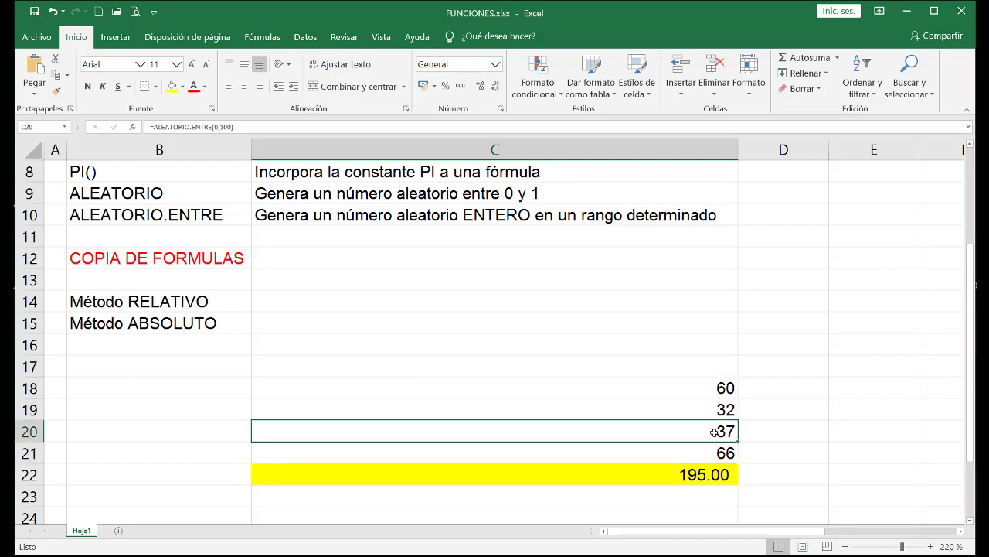
click(707, 410)
click(703, 384)
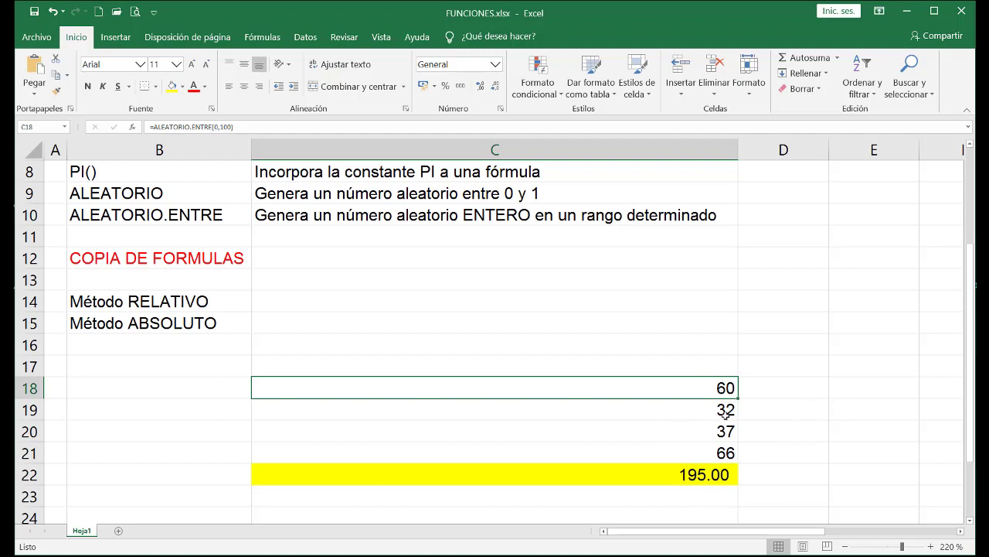
click(174, 212)
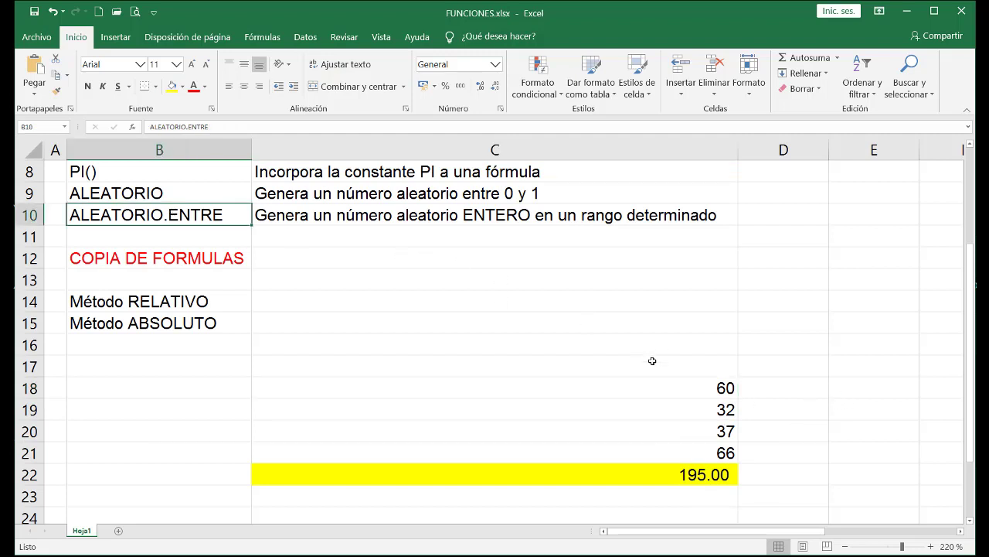
drag(714, 389, 719, 453)
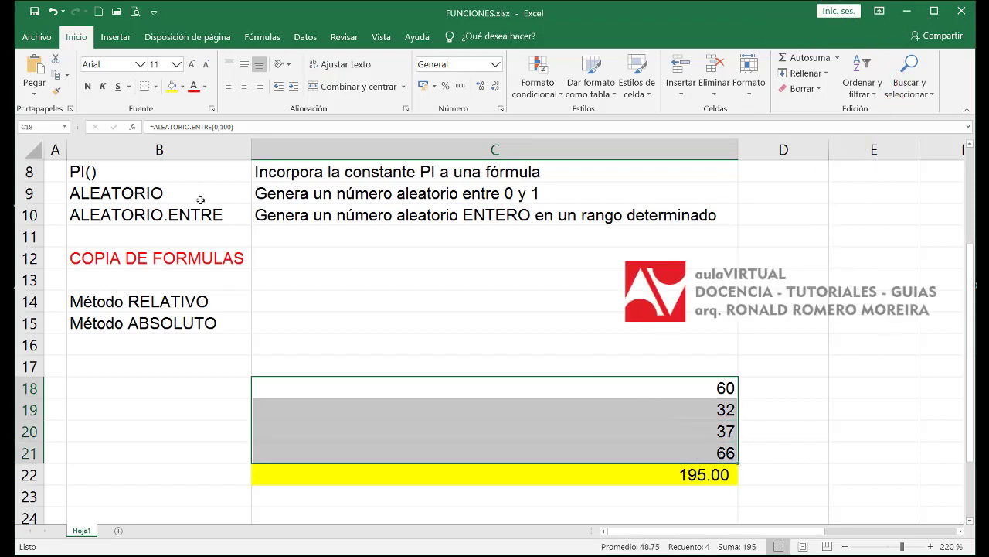
click(173, 193)
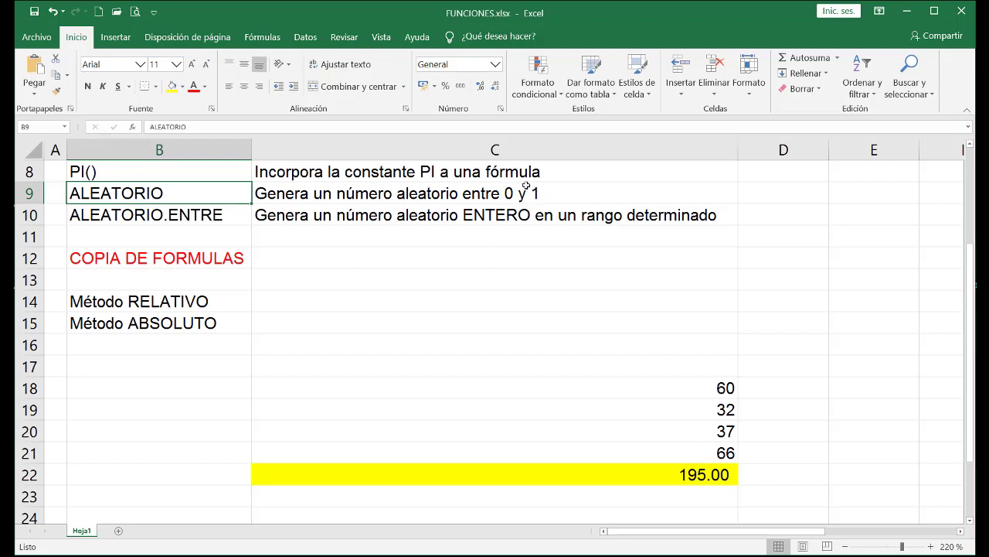
click(493, 215)
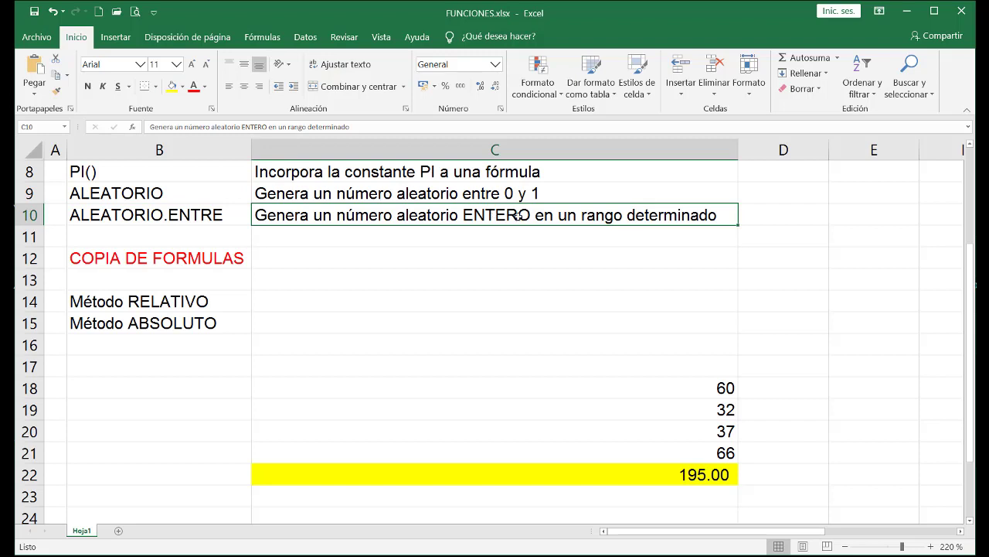
- Format the random numbers in C18:C21 to show two decimal places
drag(729, 388, 730, 453)
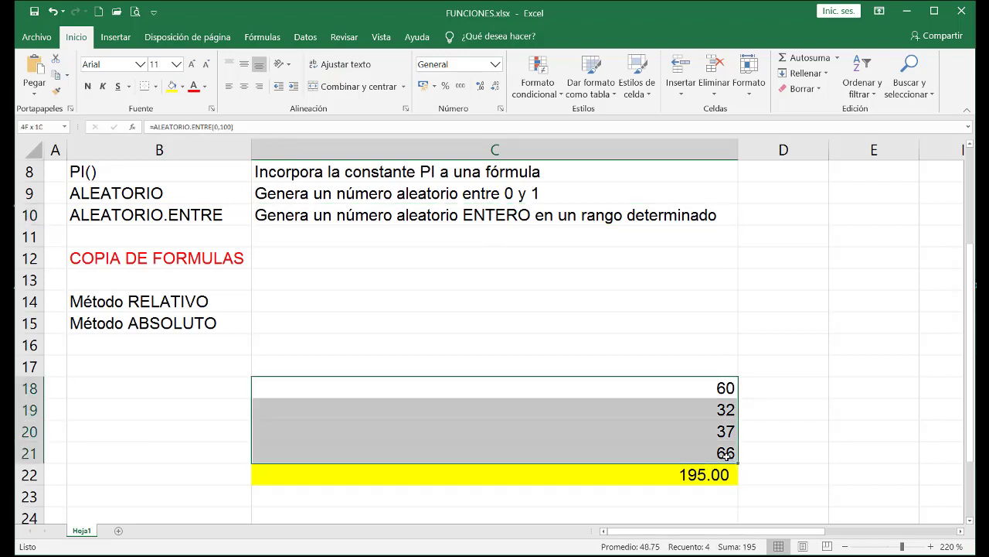
click(481, 86)
click(480, 86)
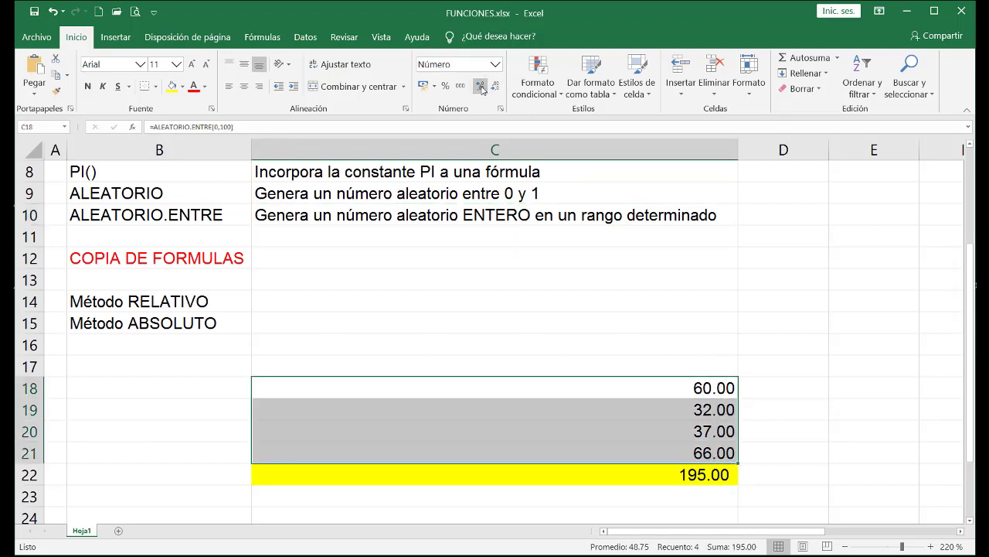
click(481, 87)
click(480, 87)
click(481, 86)
click(481, 87)
click(480, 86)
click(496, 86)
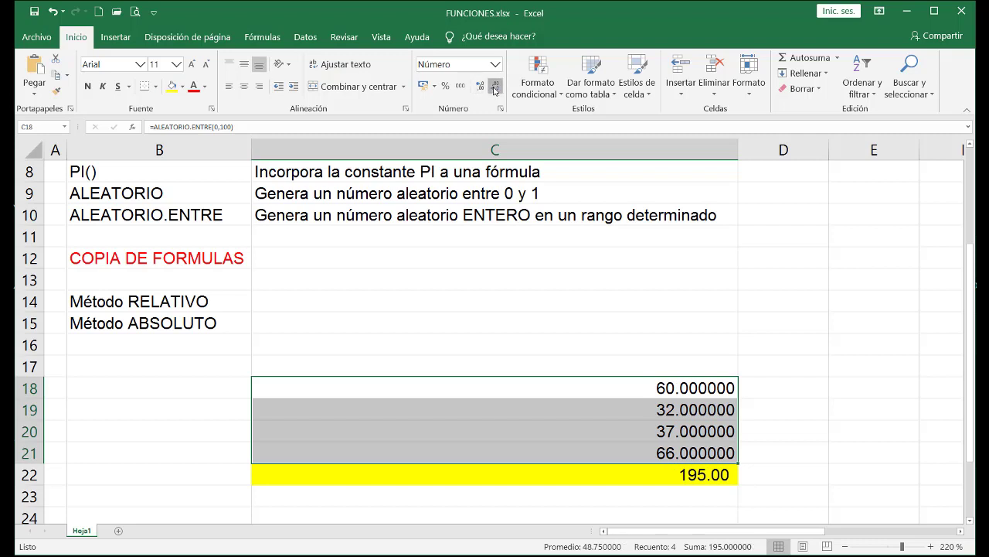
click(495, 85)
click(495, 86)
click(496, 86)
click(496, 85)
click(541, 258)
- Review the descriptions in C9 and C10, and replace the formula in C18 with =aleatorio()
click(531, 193)
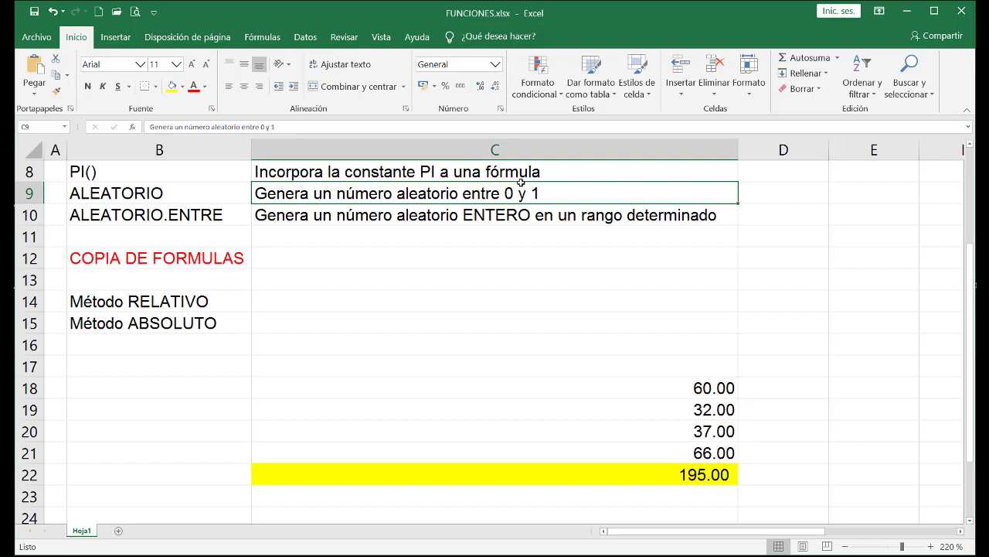
click(513, 214)
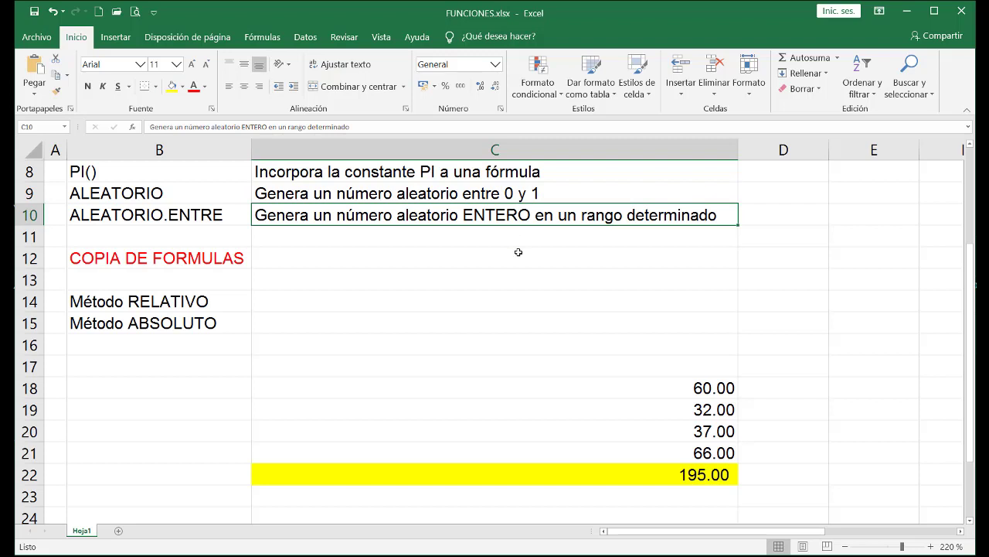
click(531, 198)
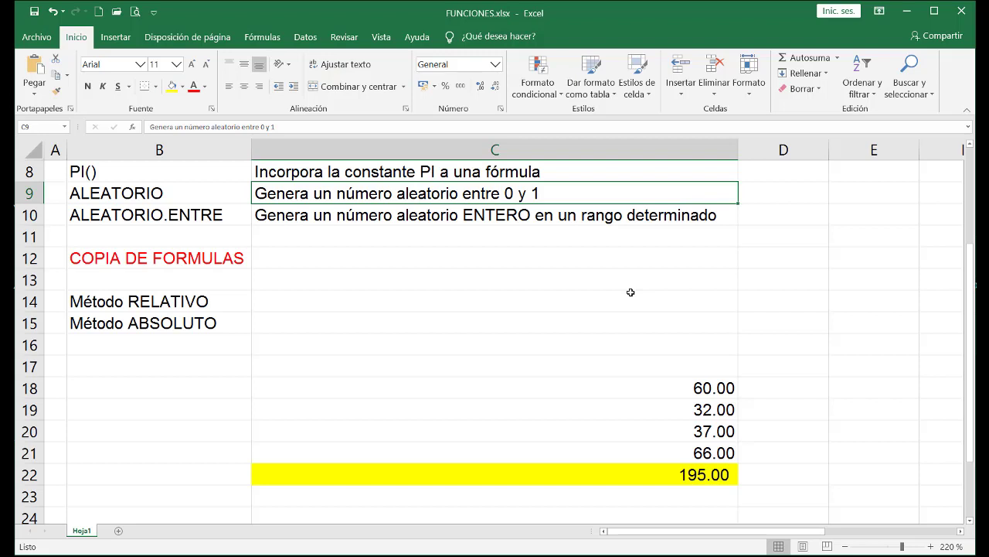
click(686, 380)
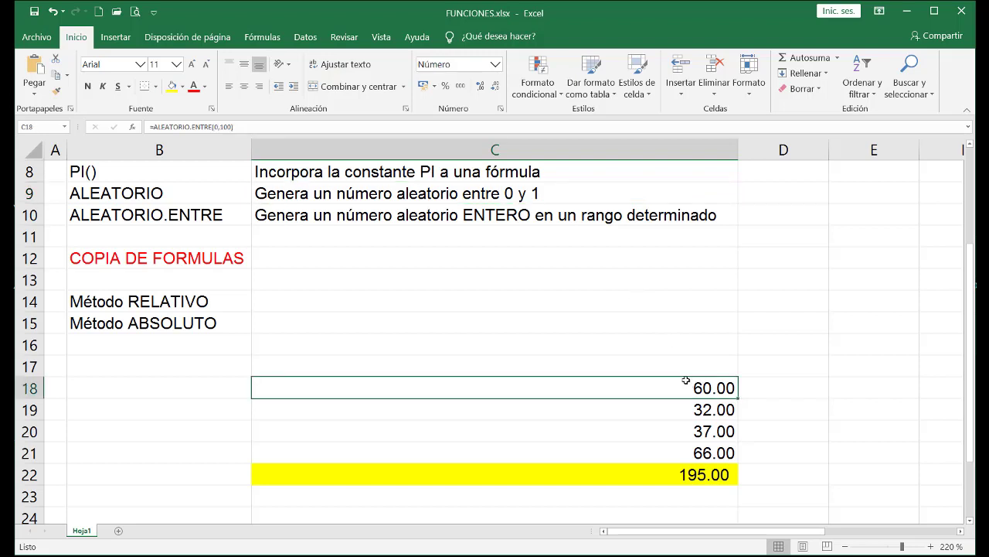
text(=ale)
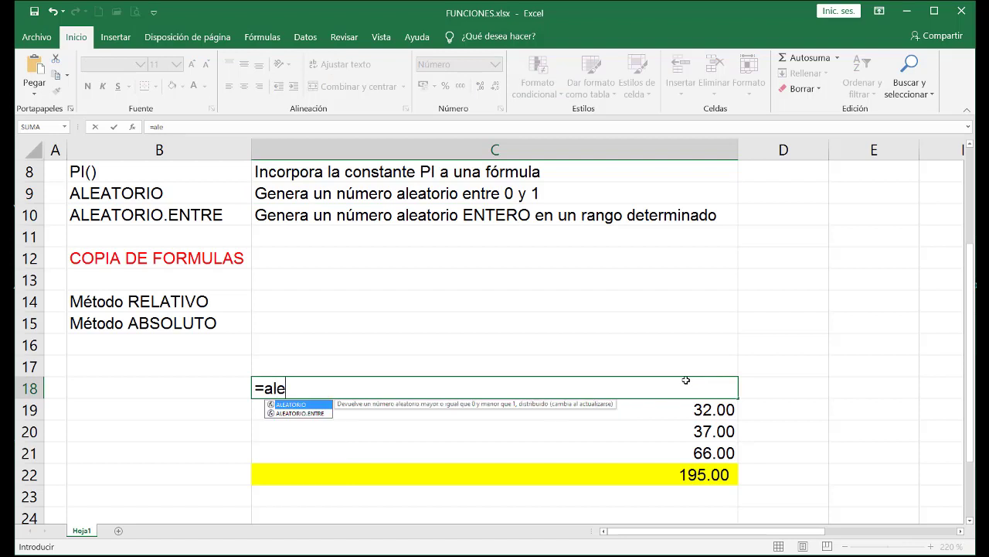
text(atorio()
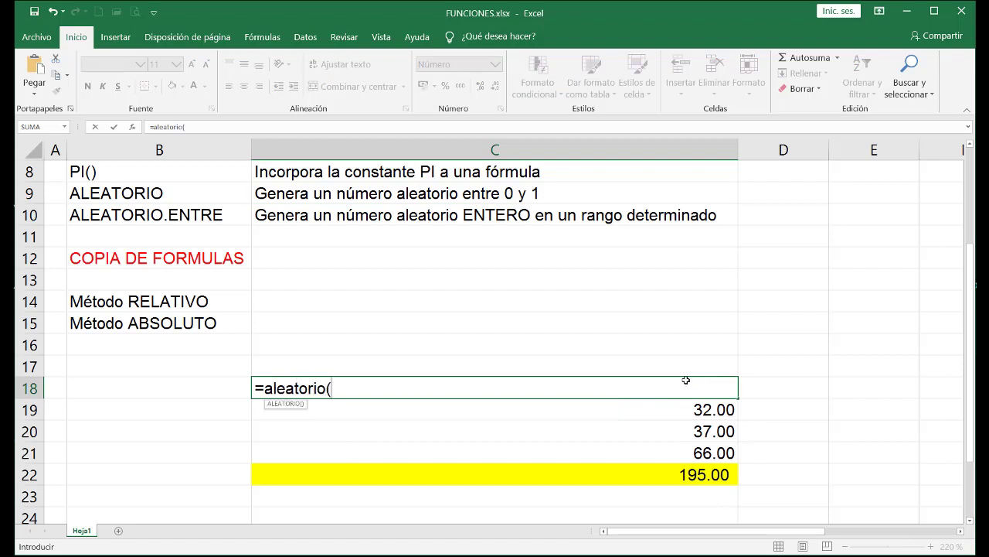
text())
key(Return)
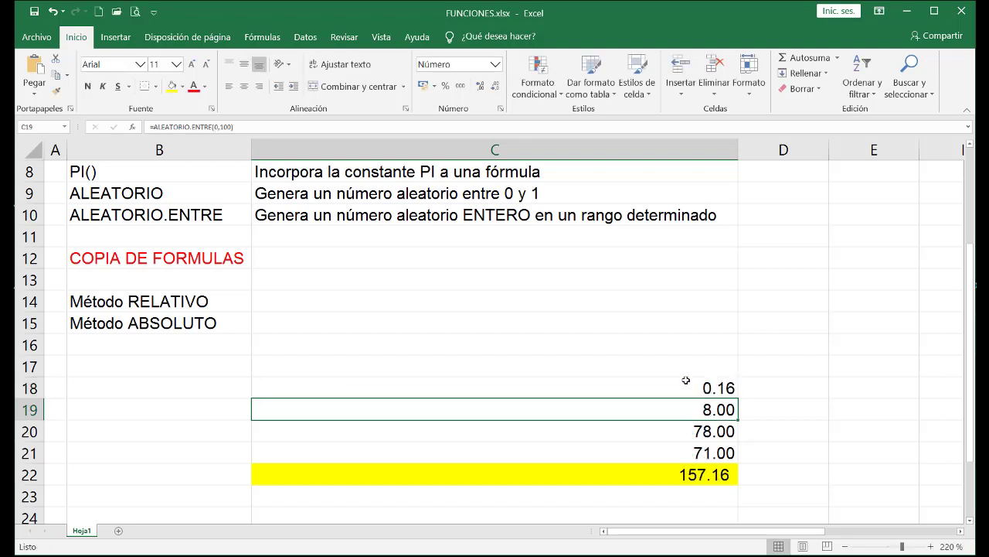
- Copy the ALEATORIO formula from C18 down through C21
click(705, 384)
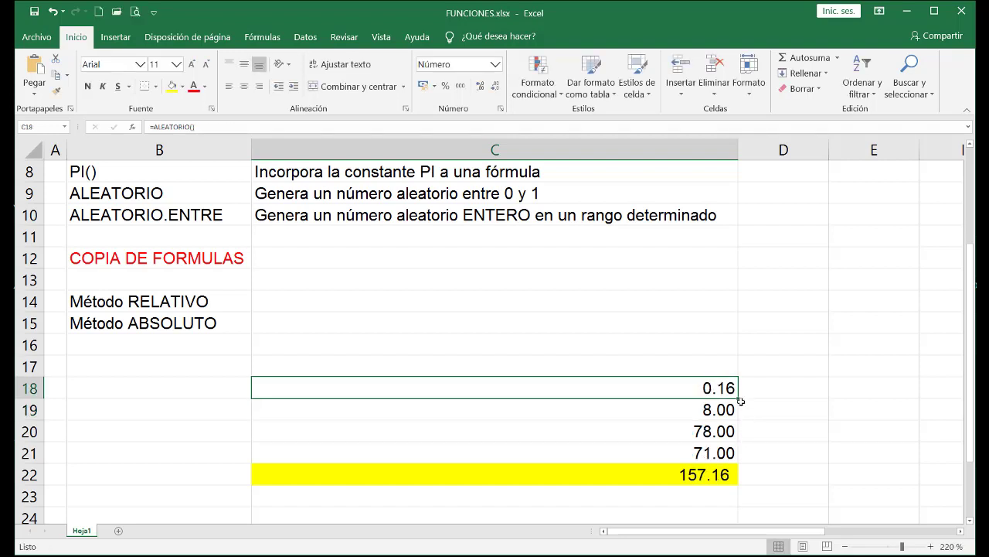
drag(738, 399, 738, 453)
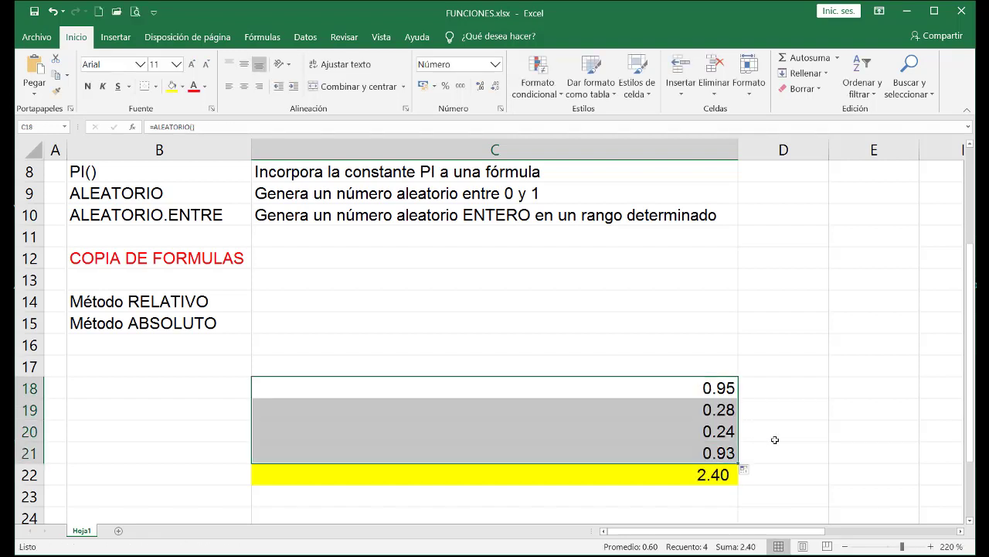
click(776, 438)
- Add empty parentheses to the function label in B9 so it reads ALEATORIO()
click(191, 191)
double_click(199, 191)
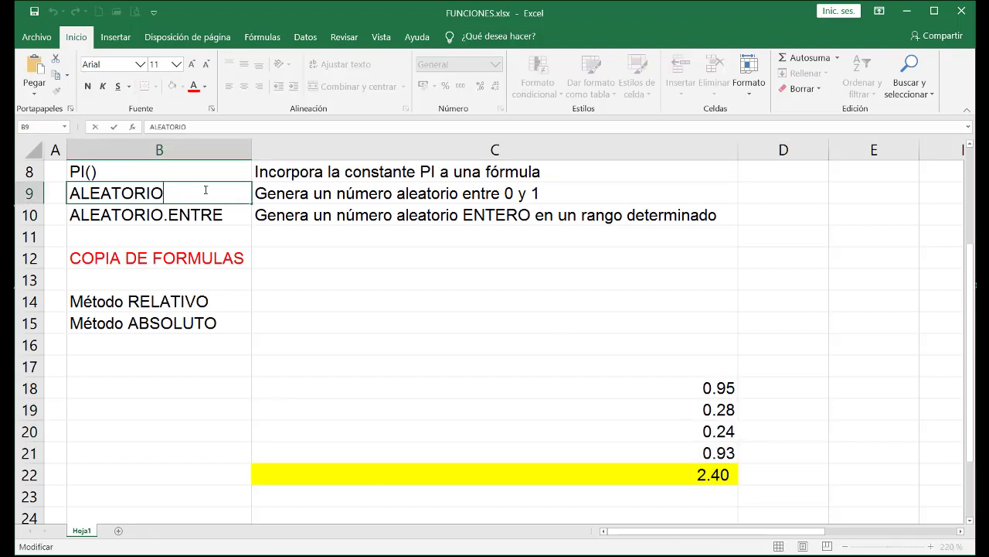
text(())
key(Return)
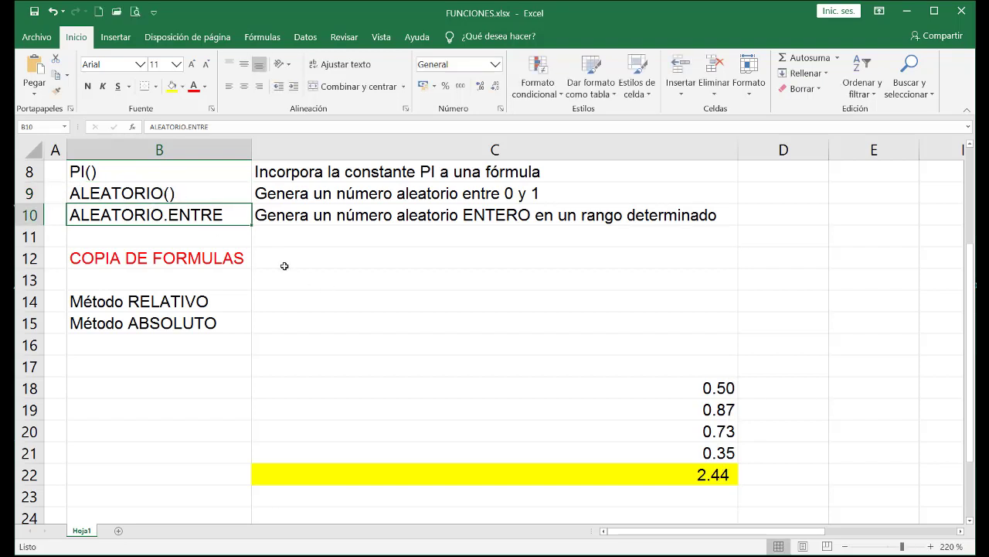
- Review the PI(), ALEATORIO() and ALEATORIO.ENTRE labels and descriptions in rows 8 to 10 alongside the formula in C18
click(190, 194)
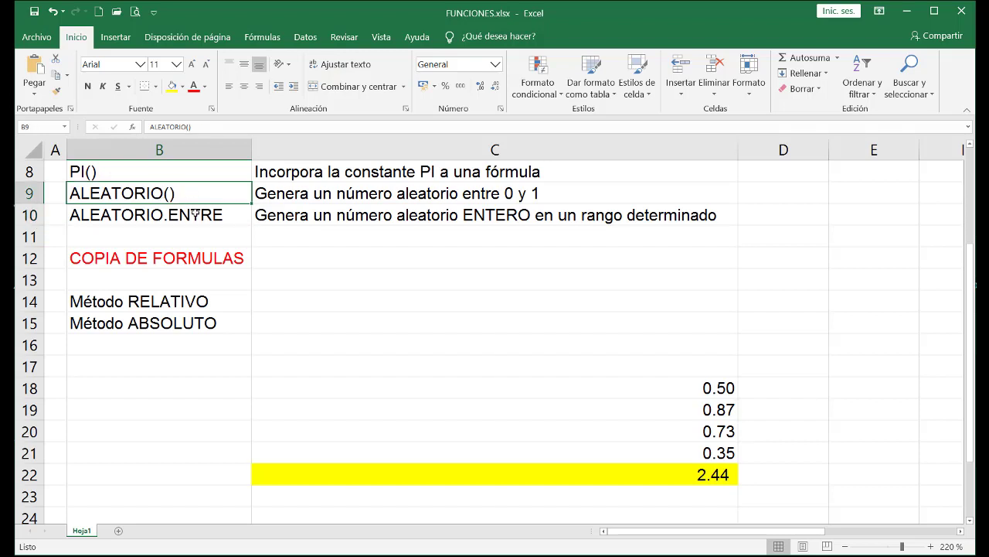
click(101, 177)
scroll(127, 178, up, 1)
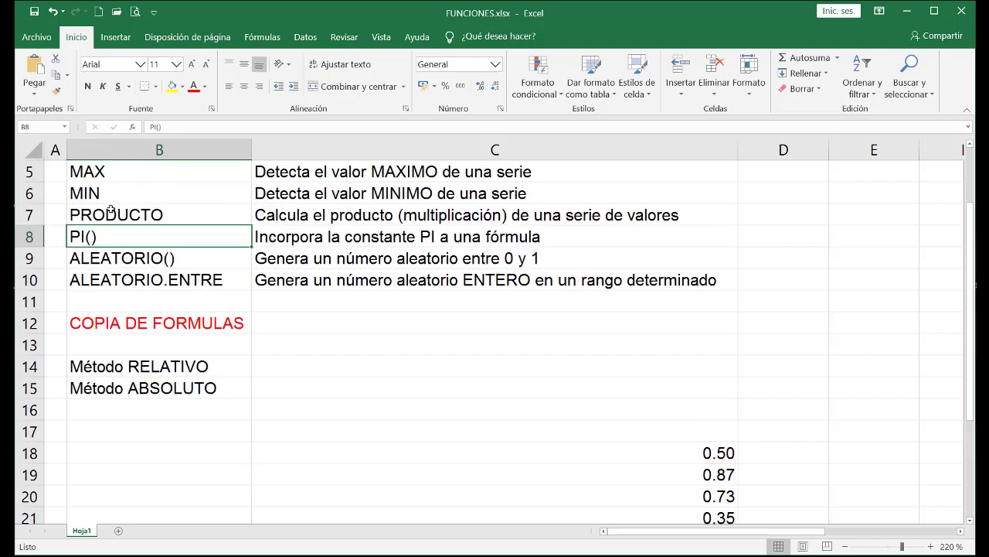
click(139, 255)
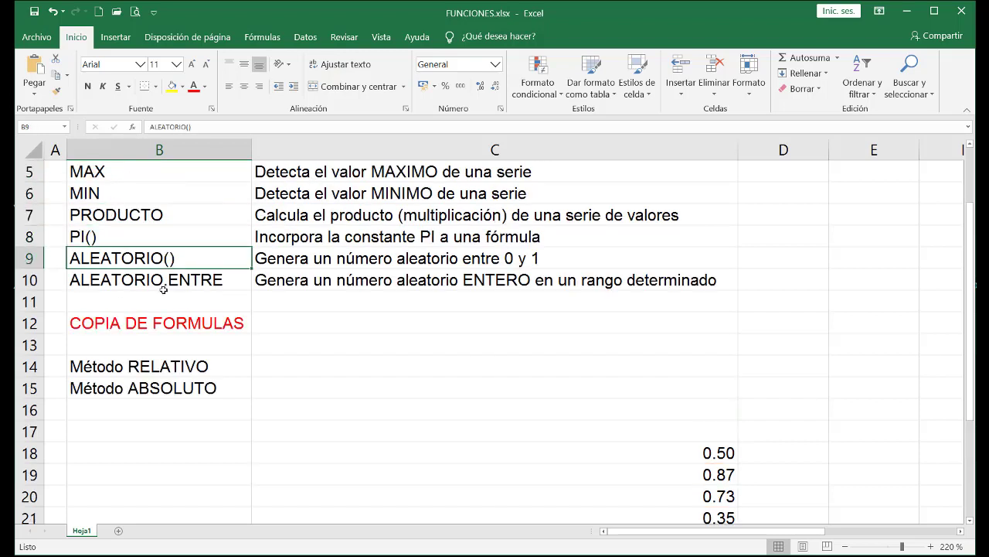
scroll(463, 317, down, 1)
click(719, 394)
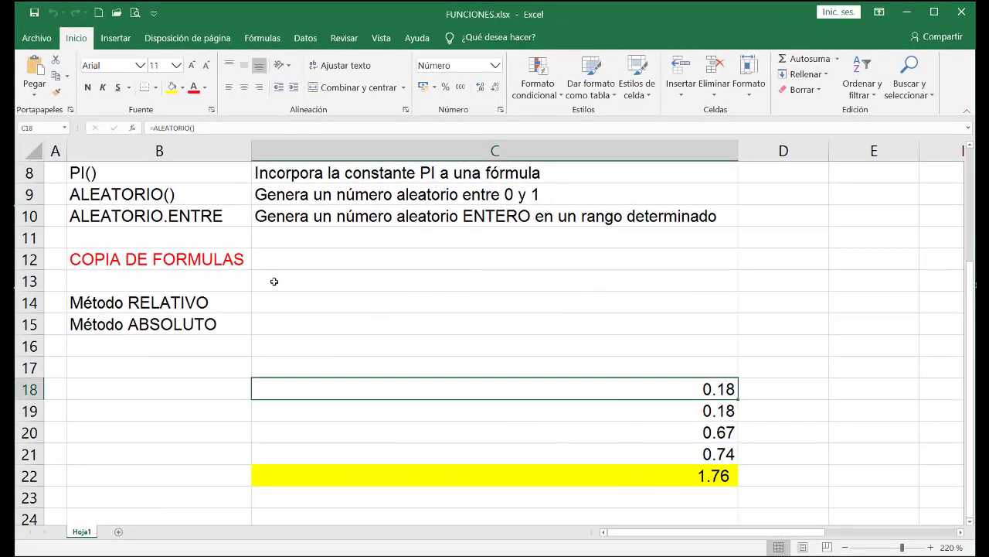
click(184, 201)
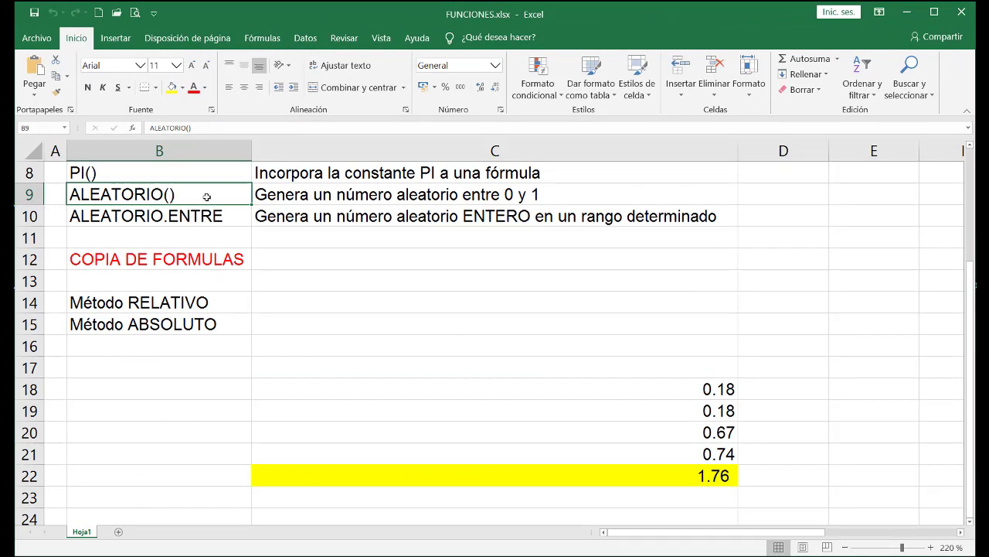
click(370, 194)
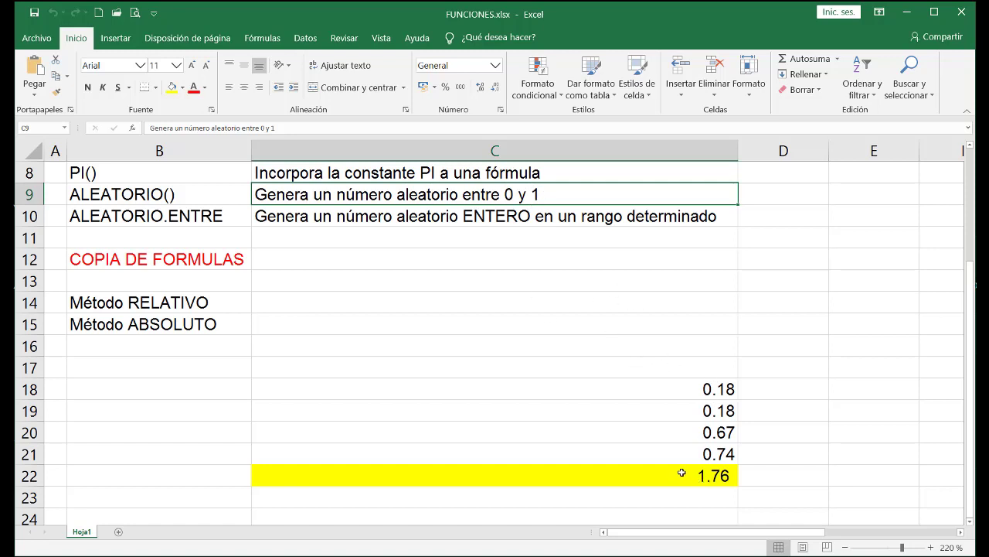
drag(191, 199, 290, 199)
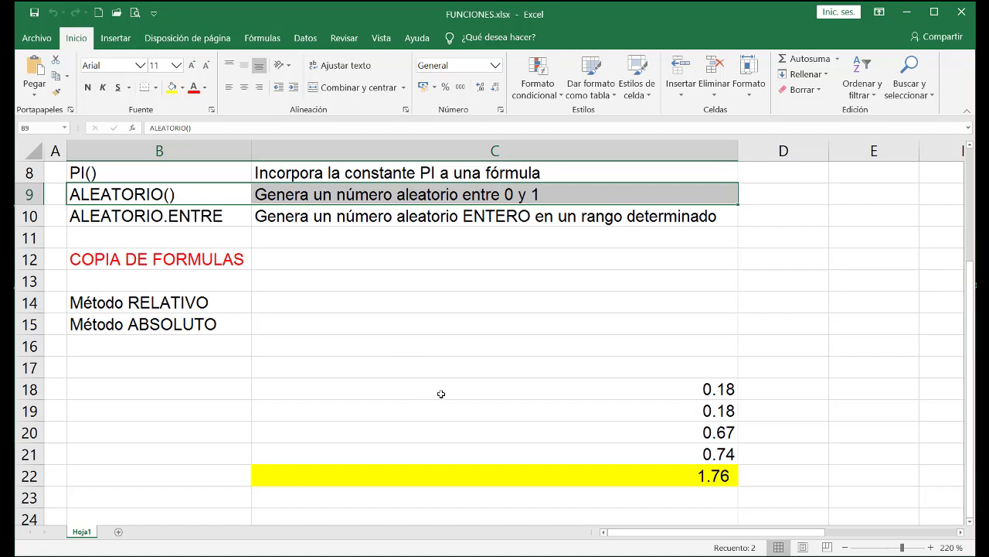
click(460, 359)
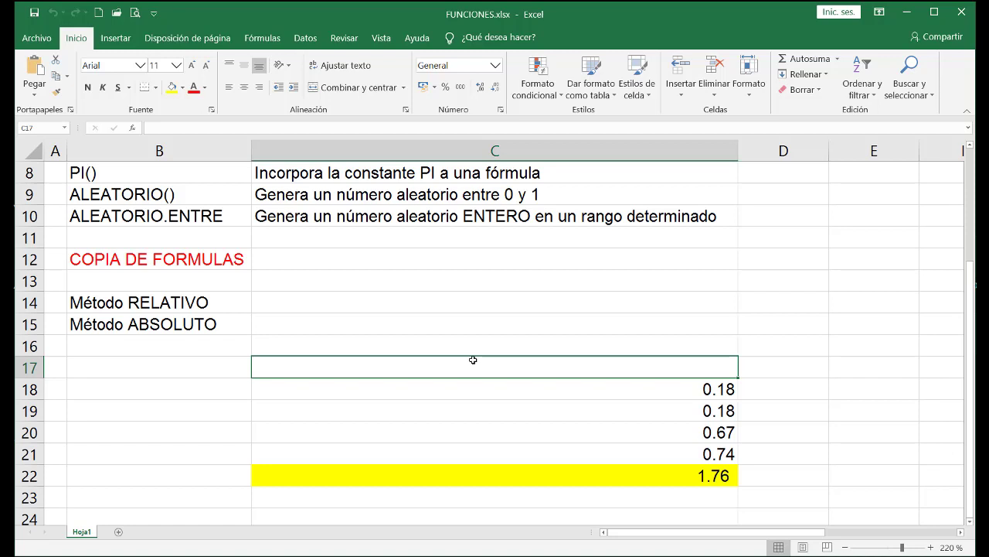
click(167, 219)
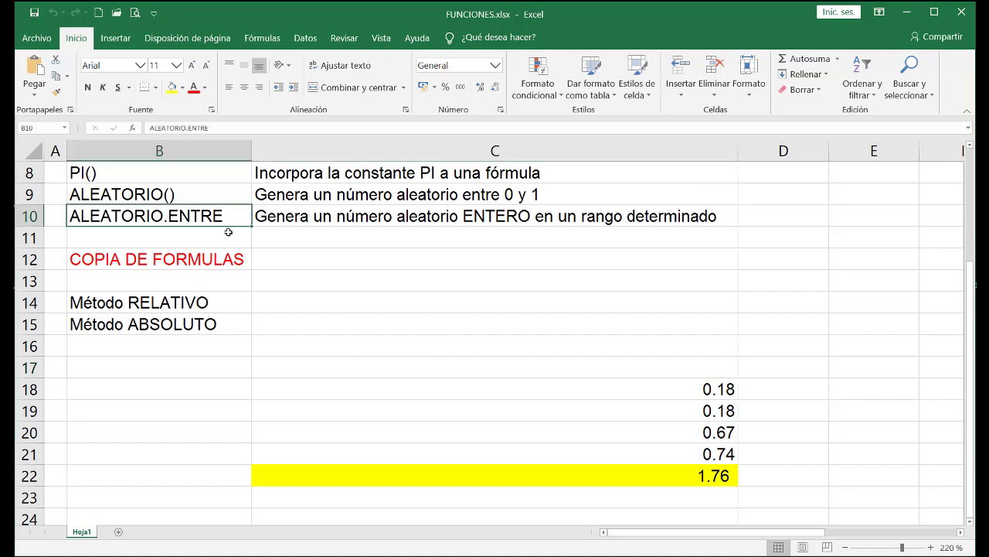
click(295, 221)
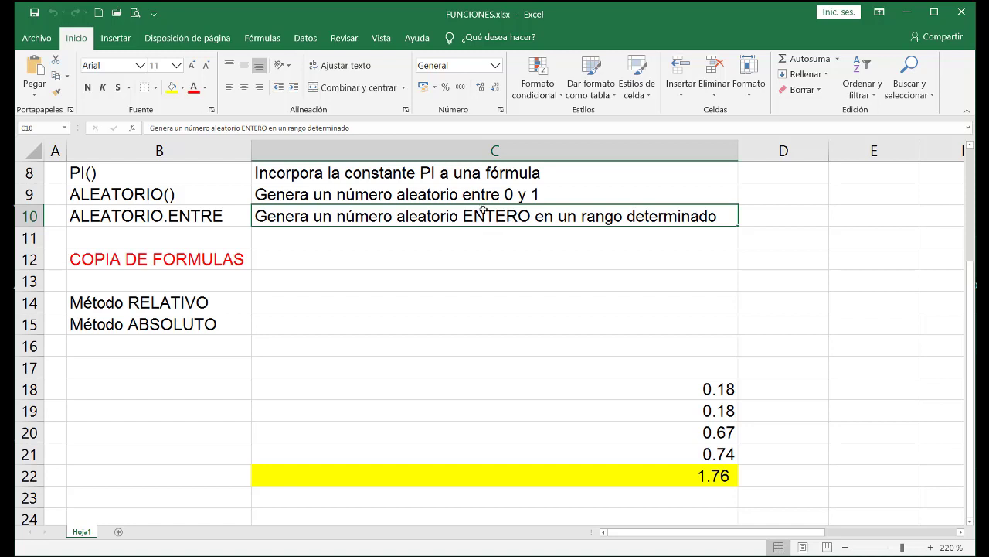
click(576, 349)
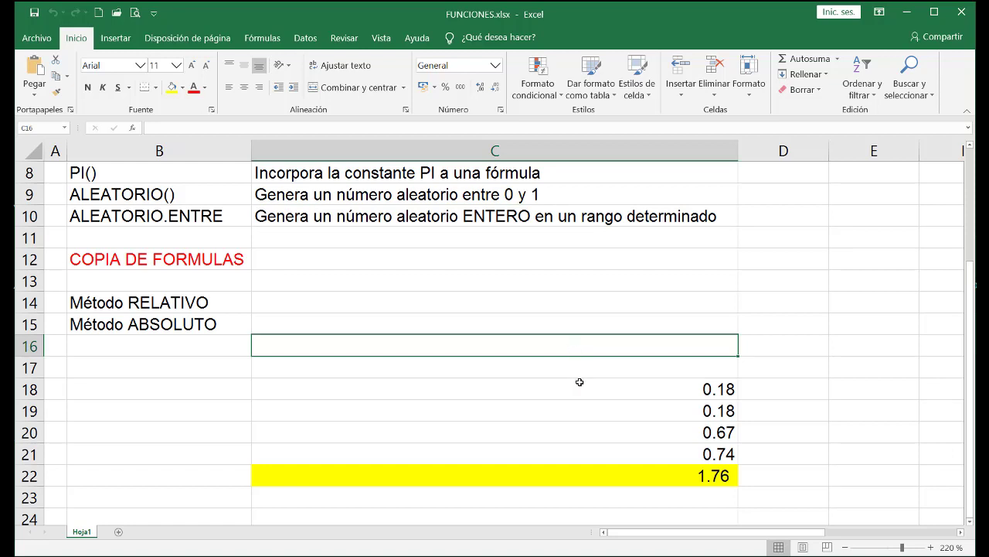
- Replace the formula in C18 with =ALEATORIO()*100
click(581, 385)
text(=)
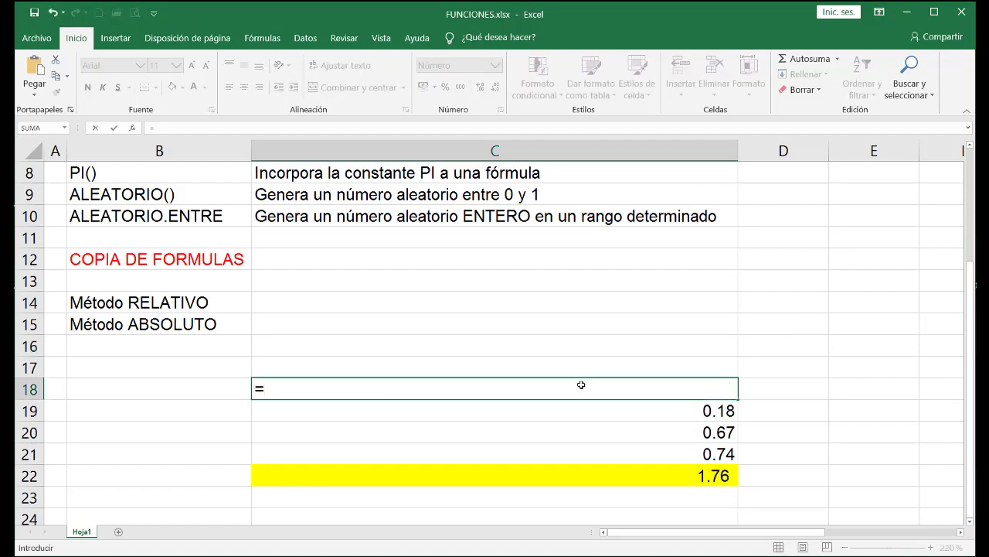
text(ALEATO)
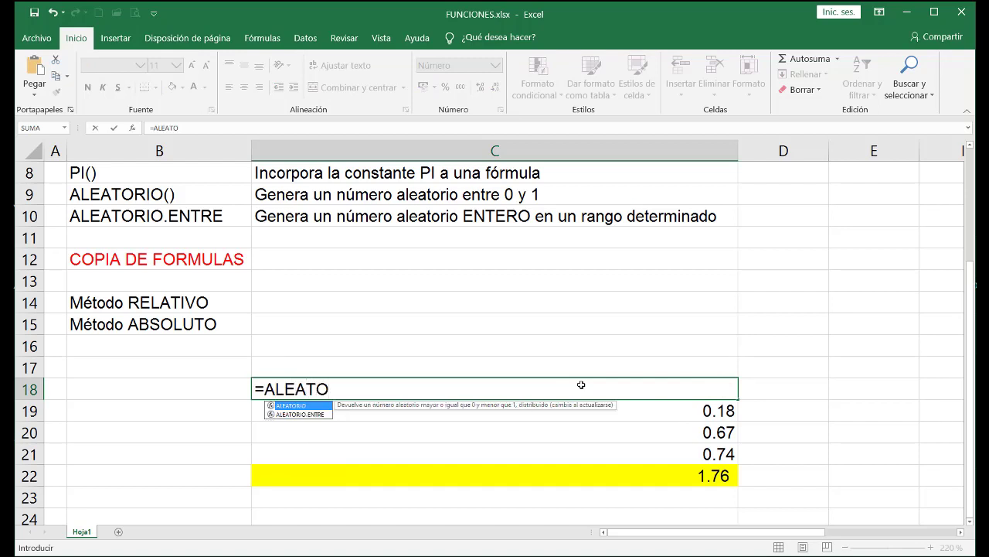
text(RIO())
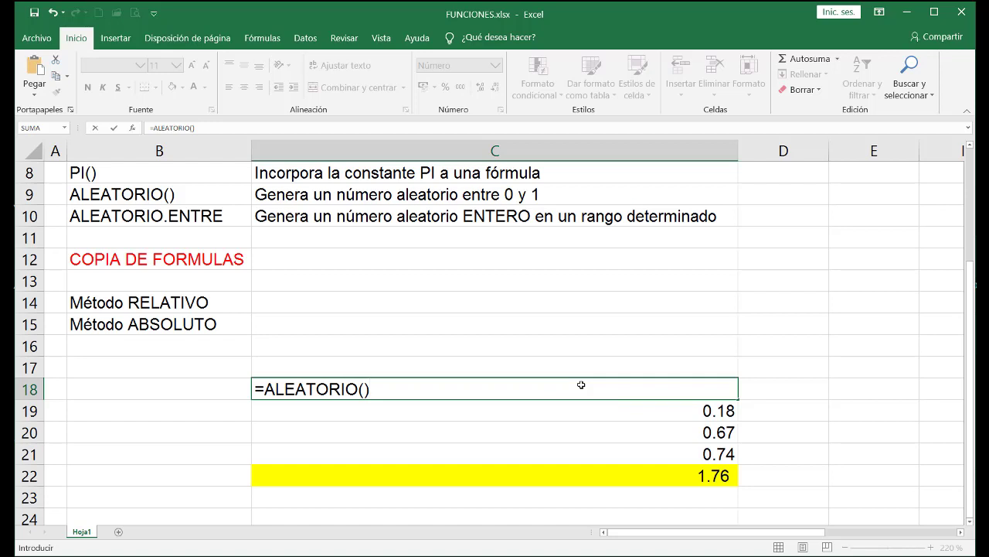
text(*)
text(100)
key(shift+Left)
key(shift+Left)
key(shift+Left)
key(shift+Left)
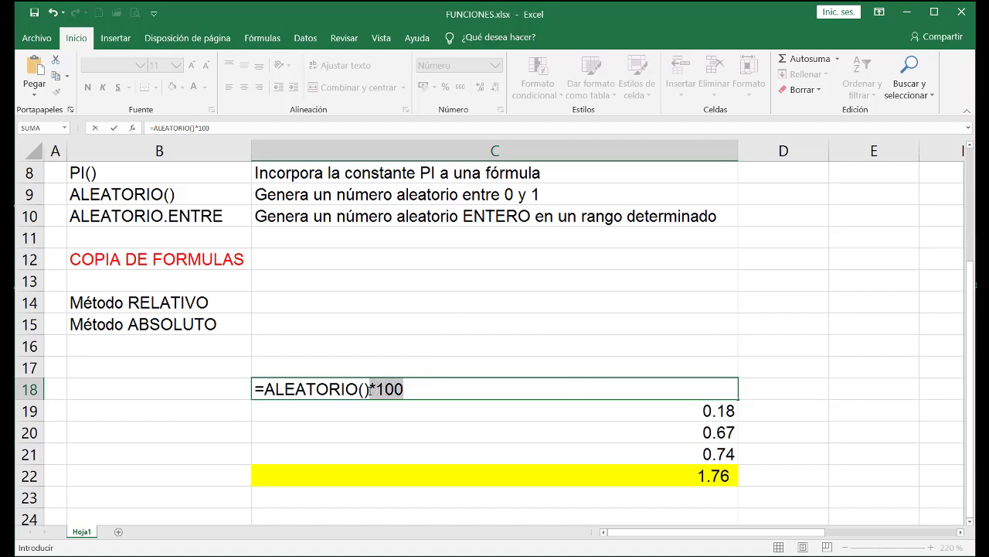
key(F2)
key(Return)
- Copy the =ALEATORIO()*100 formula from C18 down through C21 and check each copied cell
click(659, 392)
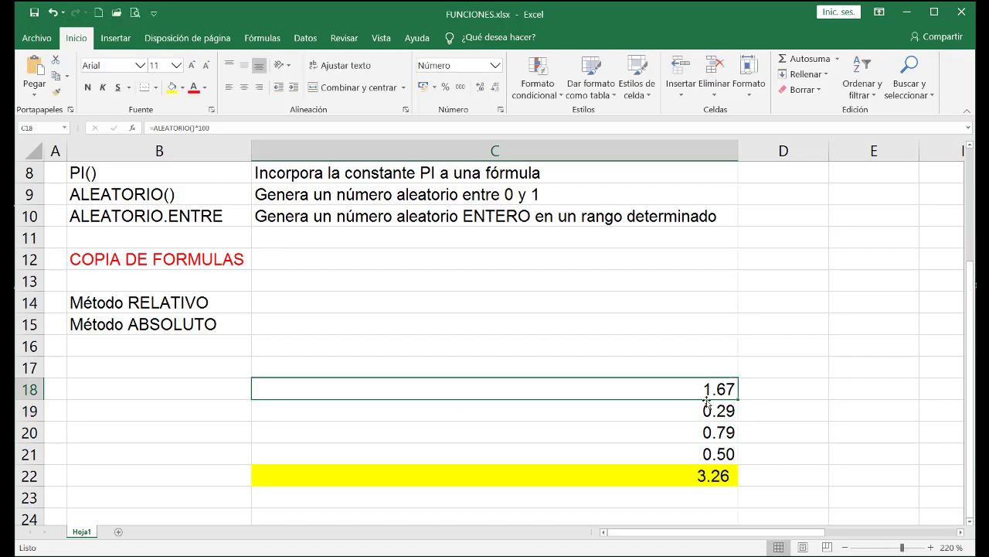
drag(736, 399, 735, 456)
click(768, 433)
click(727, 410)
click(720, 389)
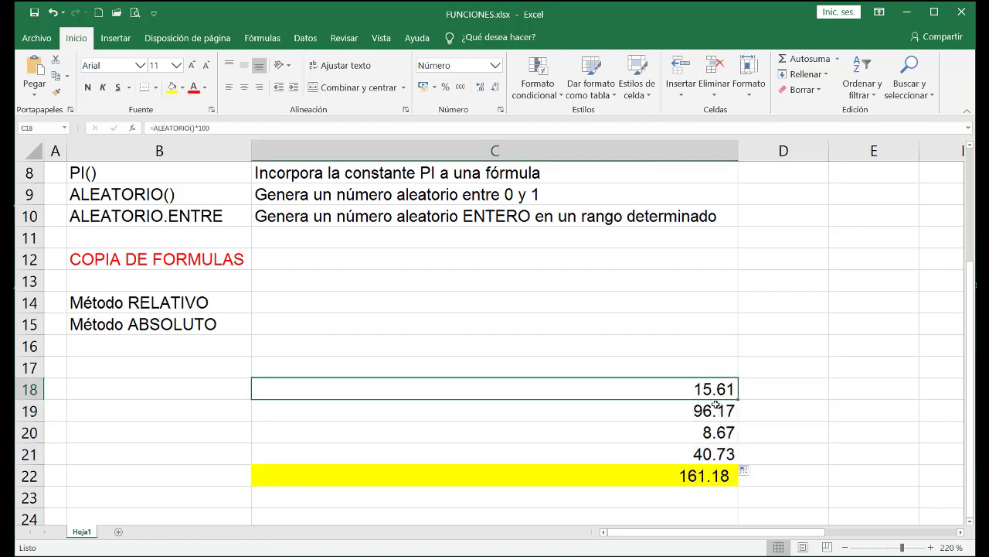
click(717, 405)
click(719, 436)
click(721, 455)
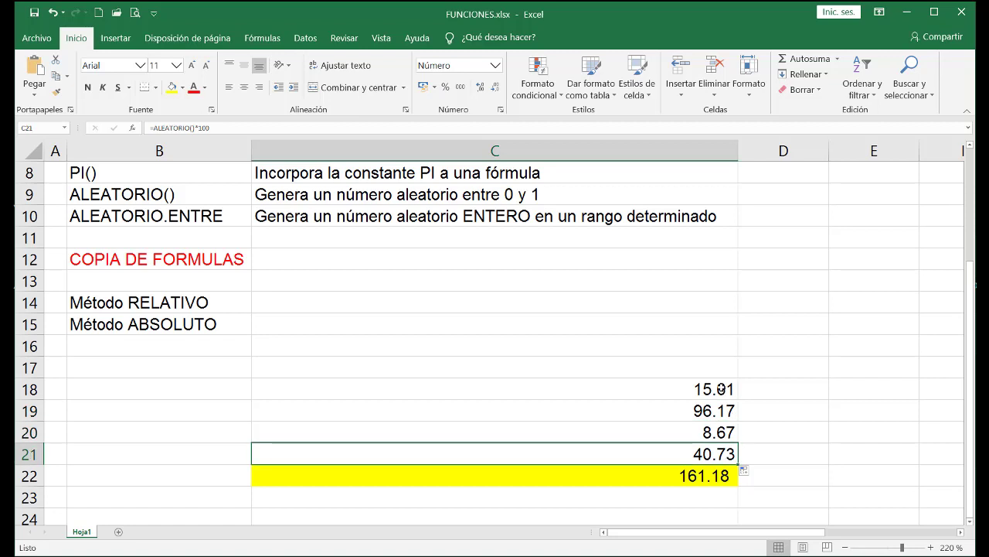
- Change the formula in C18 to =ALEATORIO()*50+50
click(660, 385)
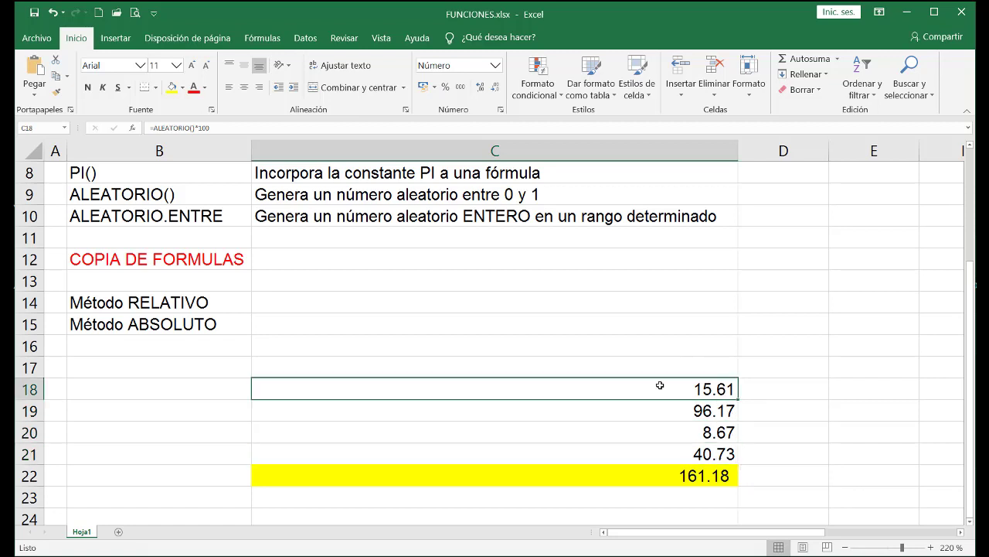
key(F2)
drag(377, 388, 415, 388)
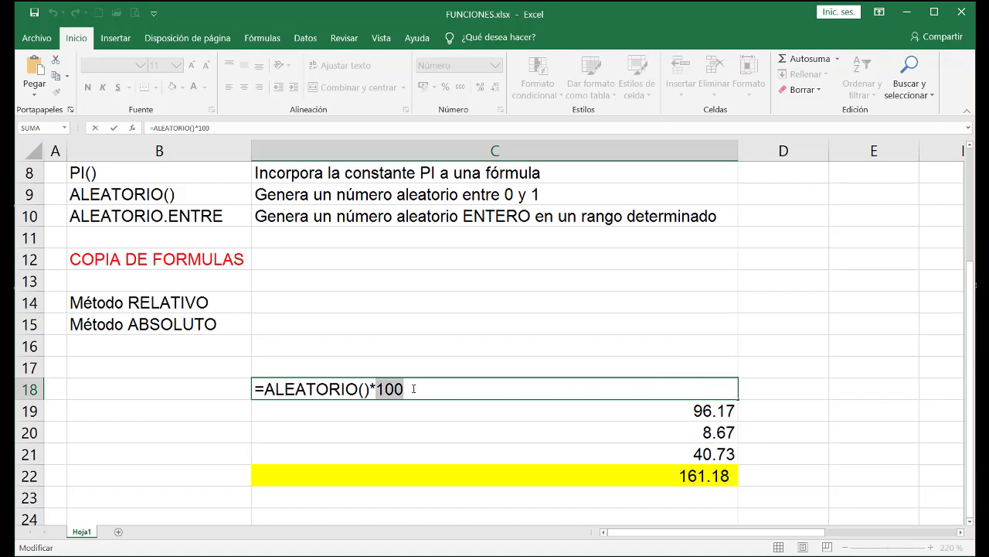
key(BackSpace)
text(50+)
text(50)
drag(394, 388, 370, 388)
drag(423, 390, 406, 391)
click(424, 390)
key(Return)
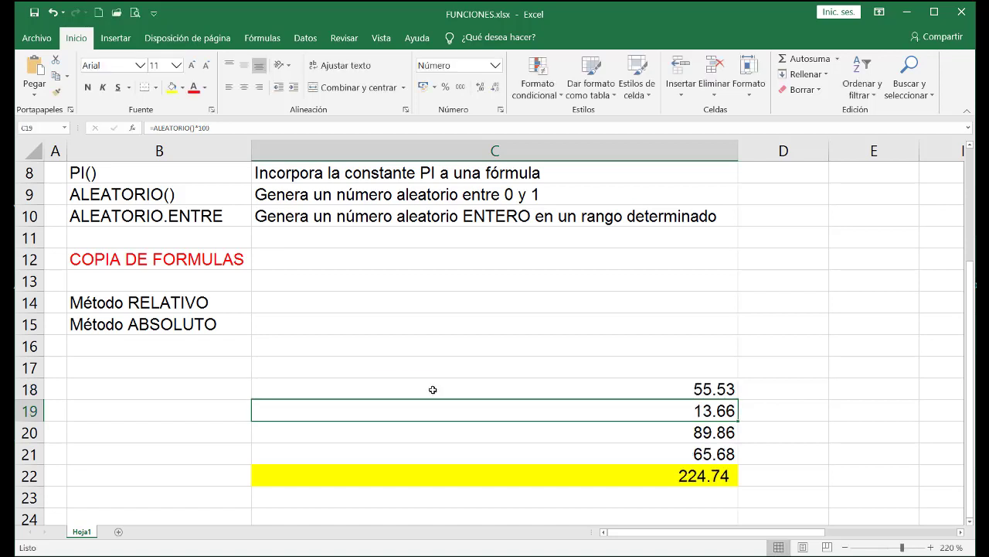
- Copy the =ALEATORIO()*50+50 formula from C18 down through C21
click(723, 392)
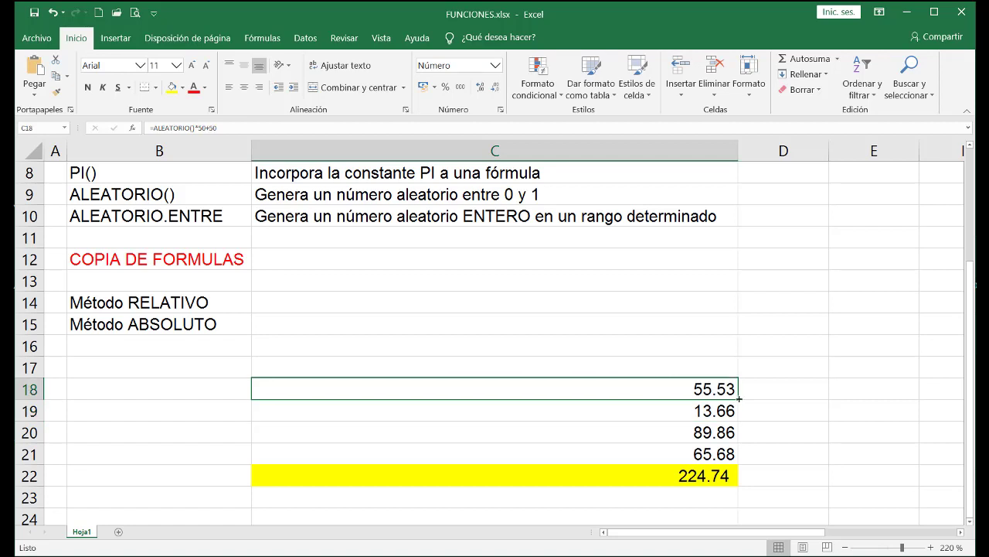
drag(739, 399, 741, 455)
click(725, 423)
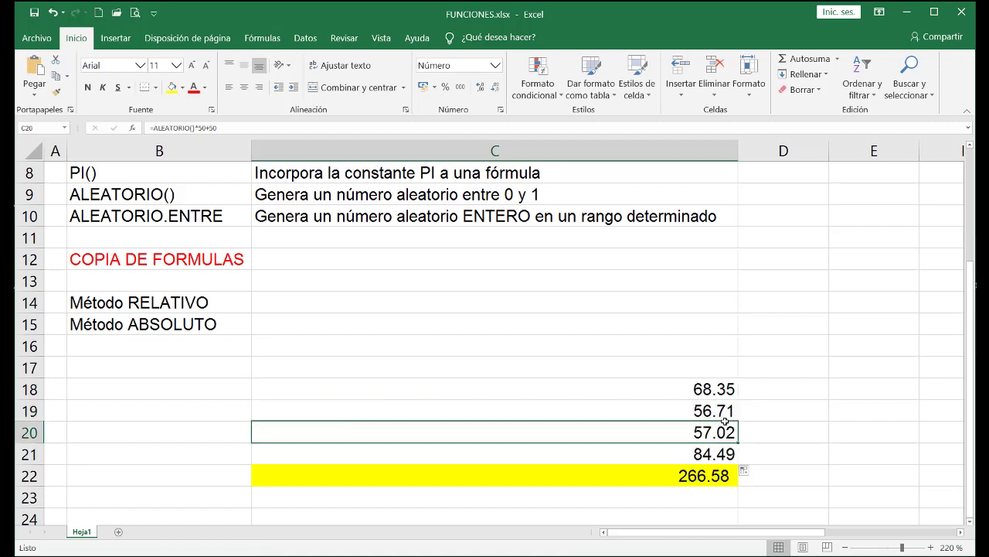
- Check one by one the random values generated in C18 through C21
click(719, 392)
click(719, 410)
click(718, 430)
click(717, 454)
click(718, 391)
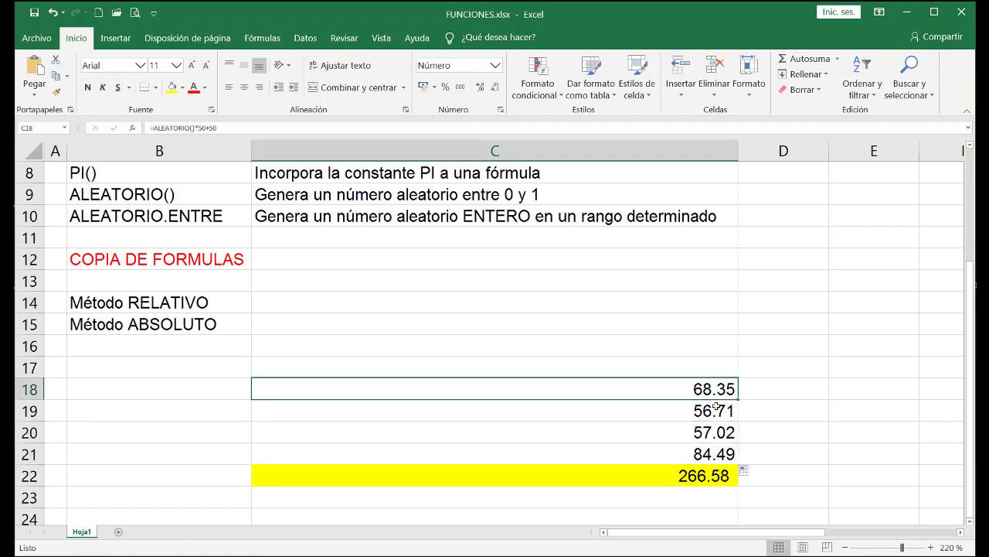
click(716, 410)
click(715, 432)
click(713, 454)
- Change the formula in C18 to =ALEATORIO()*9+1
double_click(713, 389)
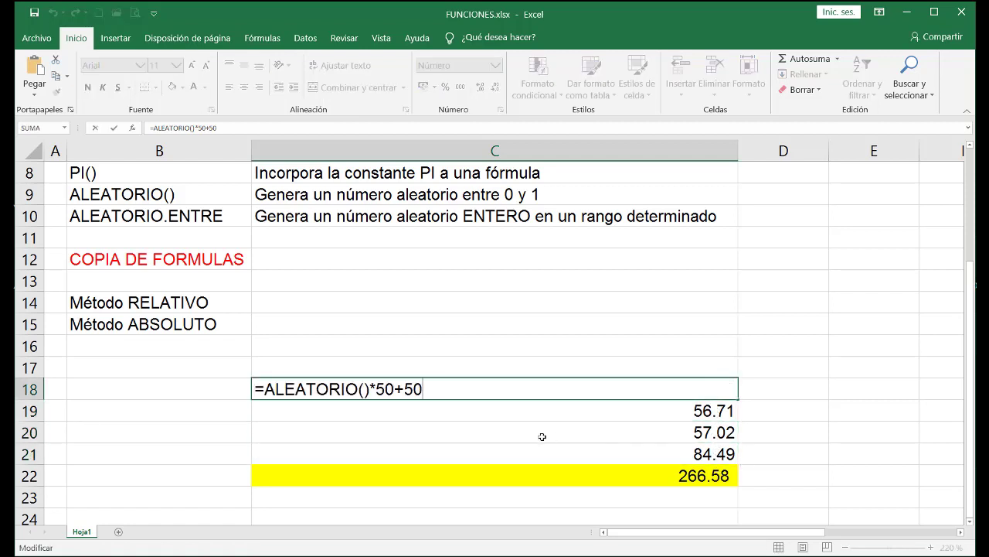
drag(374, 391, 440, 385)
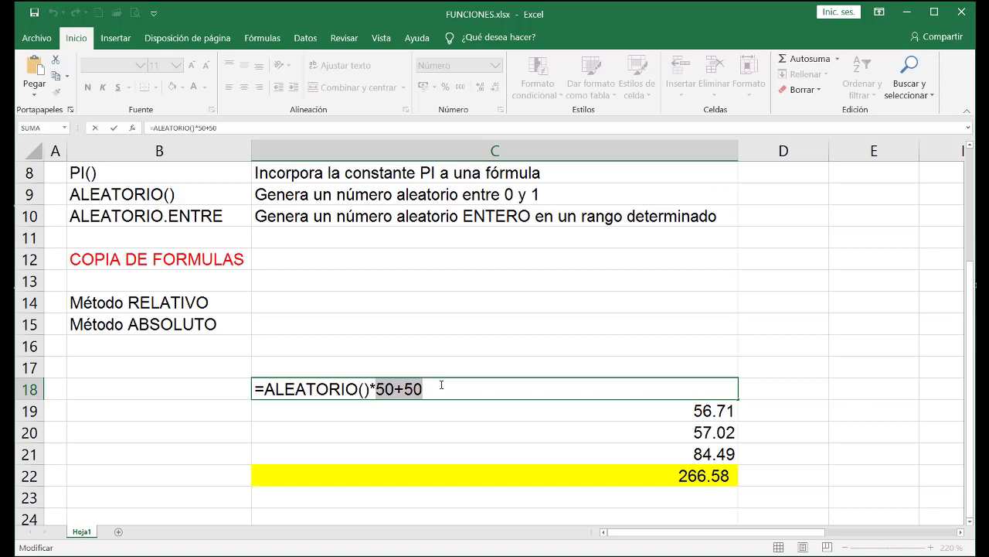
text(9)
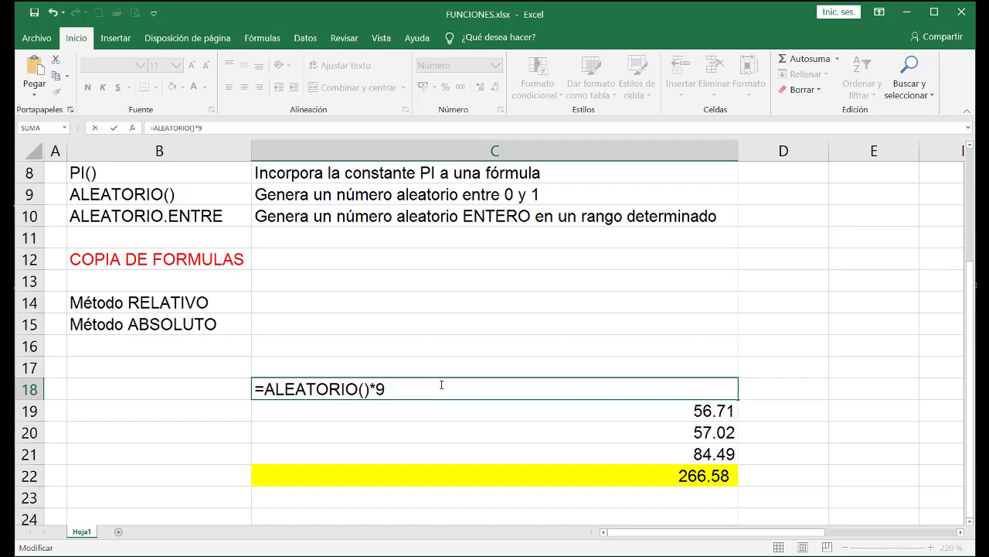
text(+1)
key(Return)
- Copy the =ALEATORIO()*9+1 formula from C18 down through C21 and check each copied cell
click(692, 386)
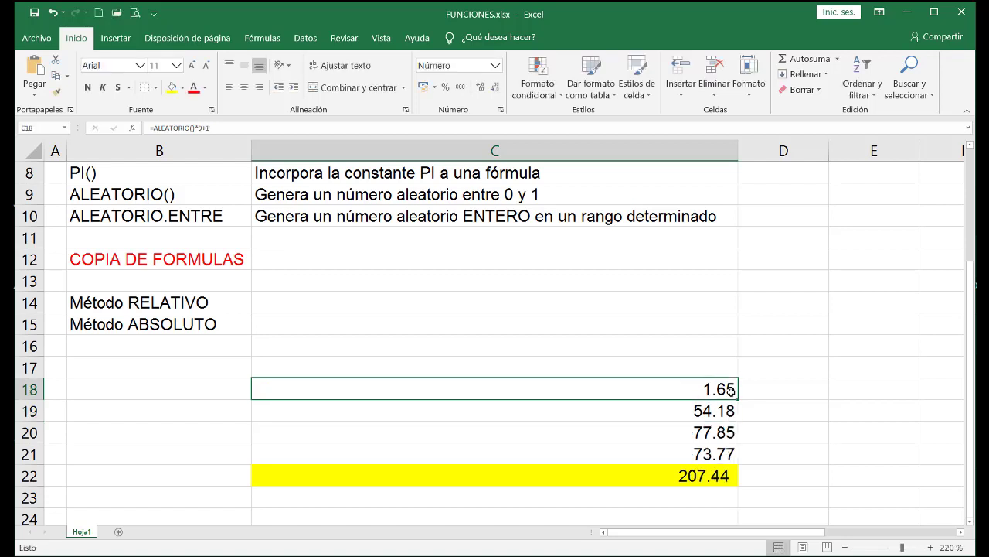
drag(738, 400, 698, 452)
click(697, 446)
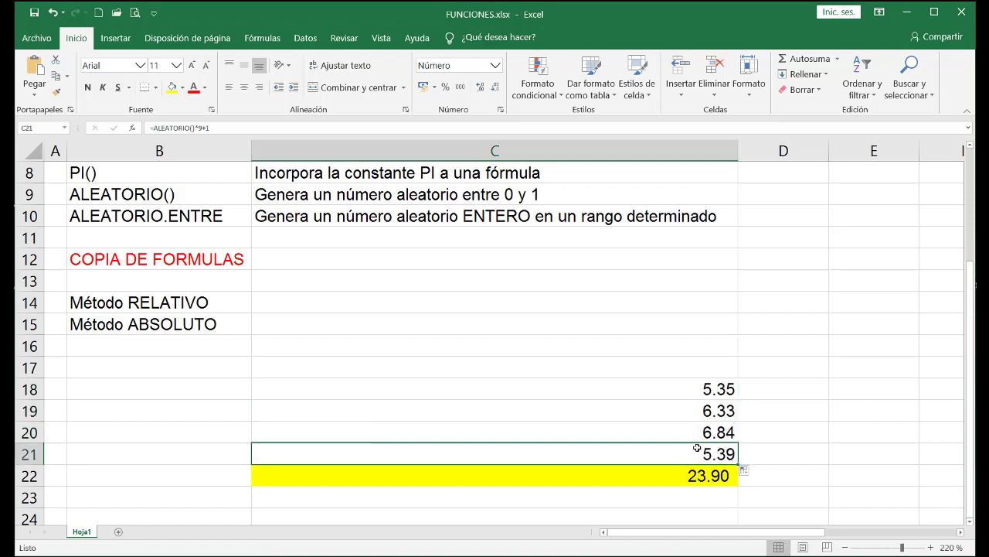
click(698, 390)
click(697, 410)
click(698, 432)
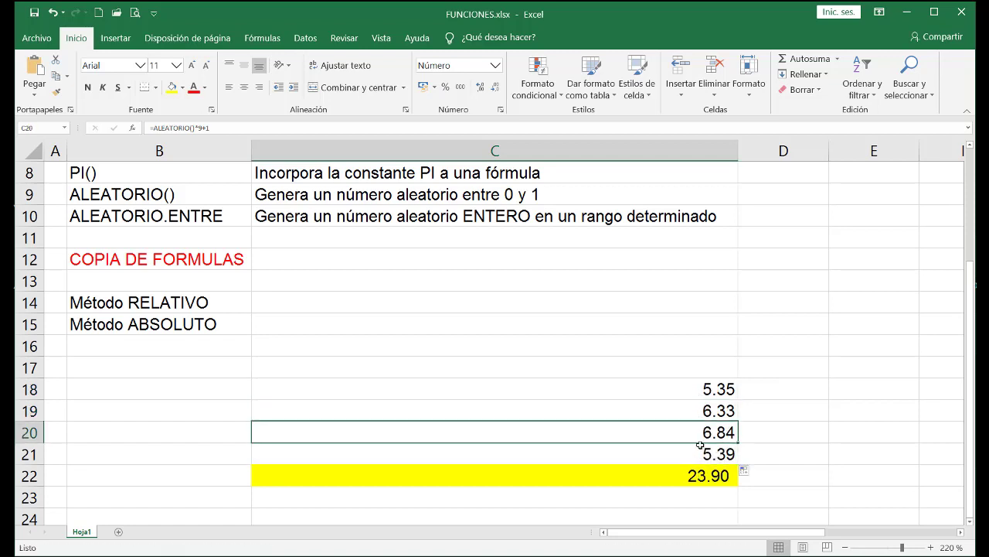
click(701, 449)
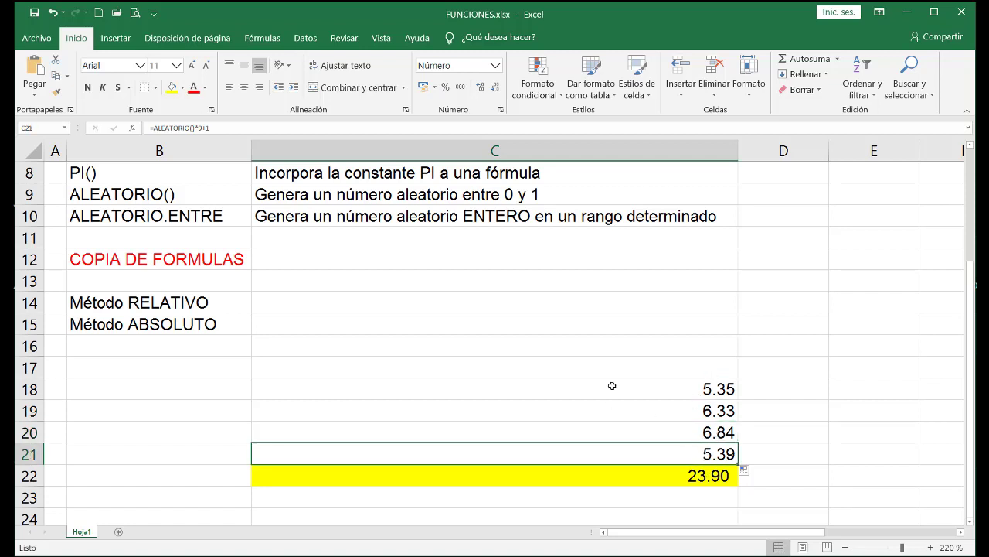
- Review the ALEATORIO() description in row 9 and the 9 and +1 parts of the formula in C18, leaving it as is
drag(221, 202, 332, 195)
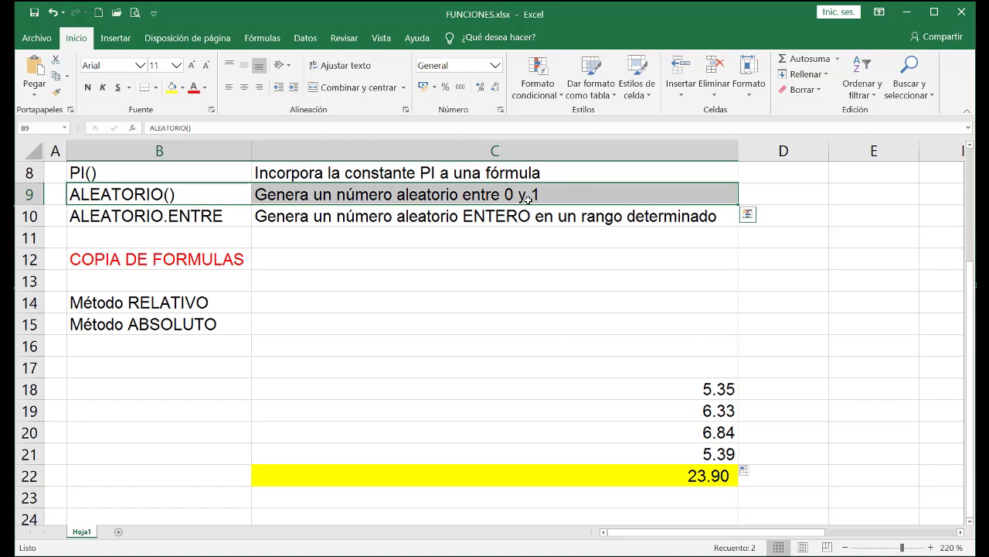
click(624, 385)
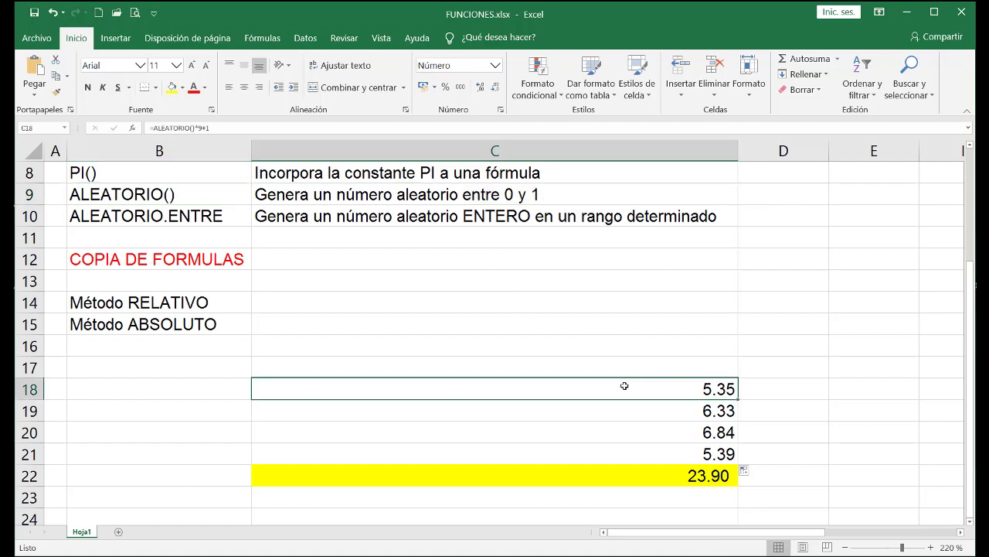
double_click(417, 385)
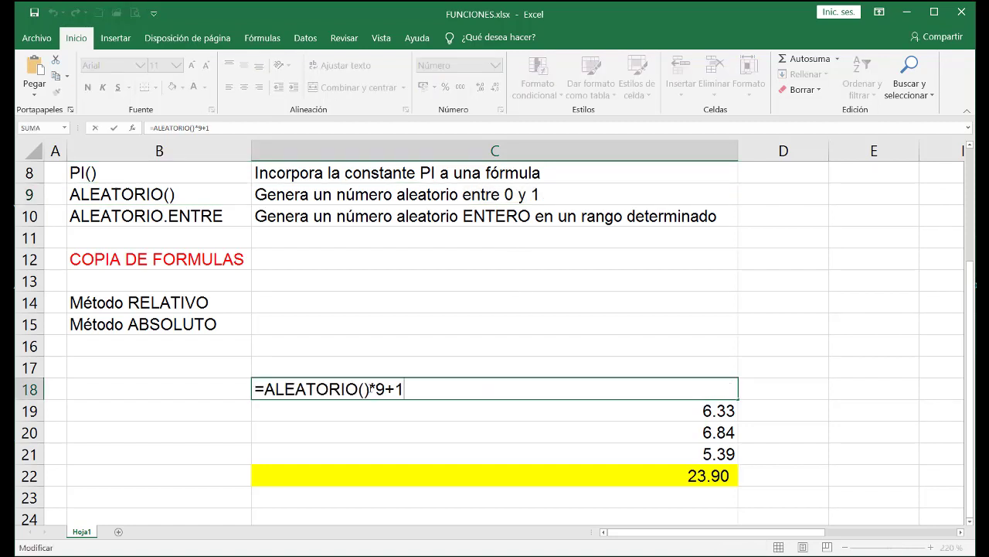
drag(376, 388, 385, 389)
click(386, 389)
drag(388, 389, 403, 390)
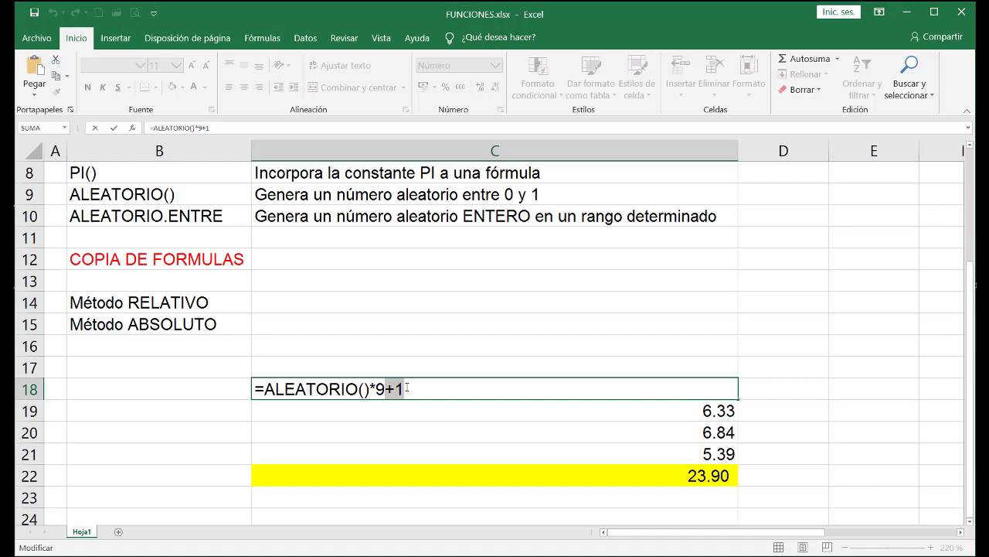
key(ctrl+Return)
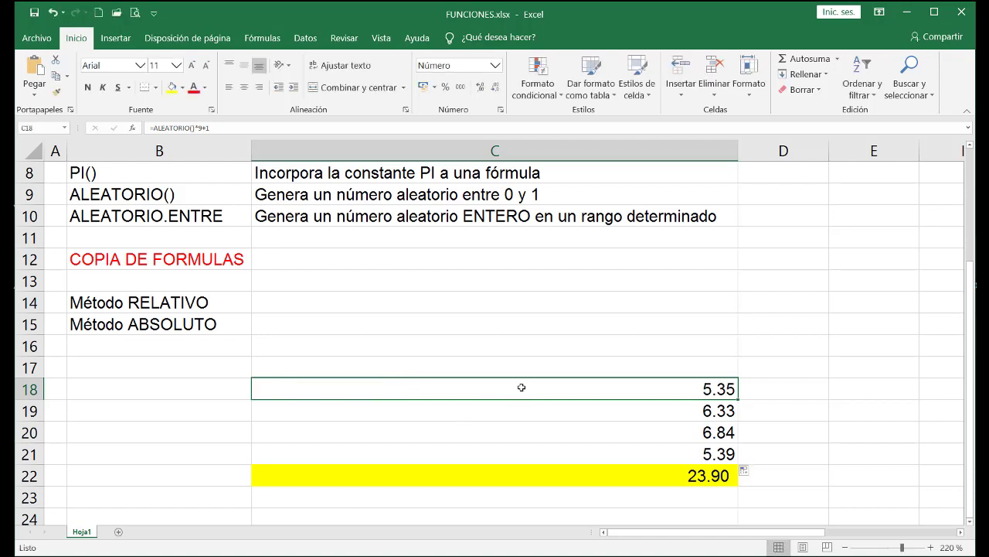
- Review the COPIA DE FORMULAS heading in B12 and the relative and absolute method labels in B14:B15
drag(215, 303, 214, 325)
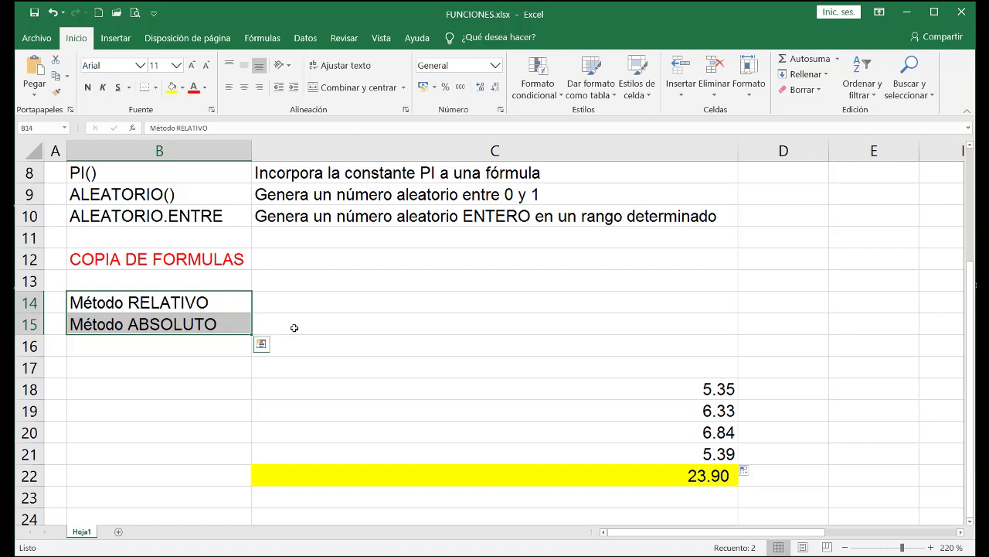
click(190, 262)
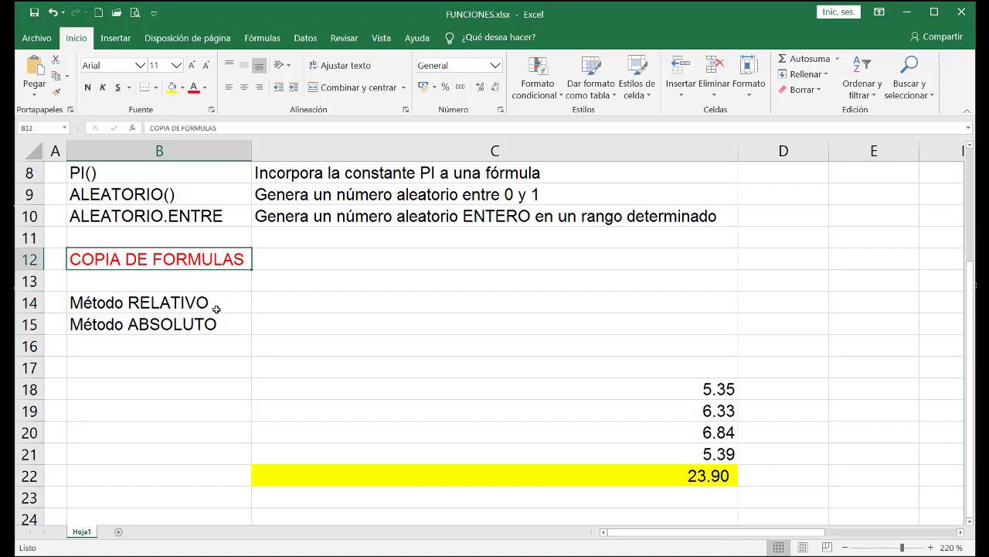
scroll(224, 310, down, 4)
click(236, 308)
- Look for an empty area of the sheet below row 28, around columns D to M
scroll(241, 307, down, 3)
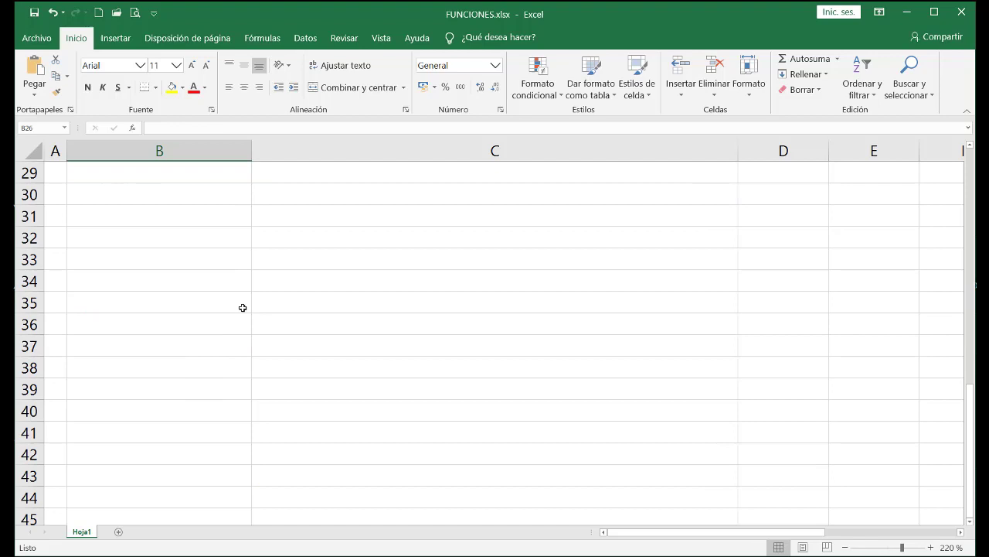
click(239, 236)
click(792, 244)
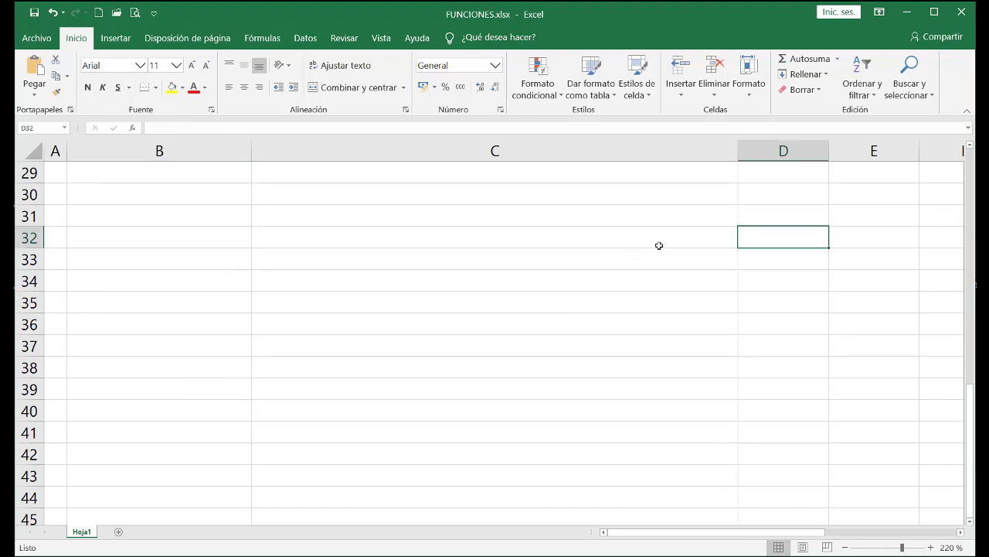
click(243, 243)
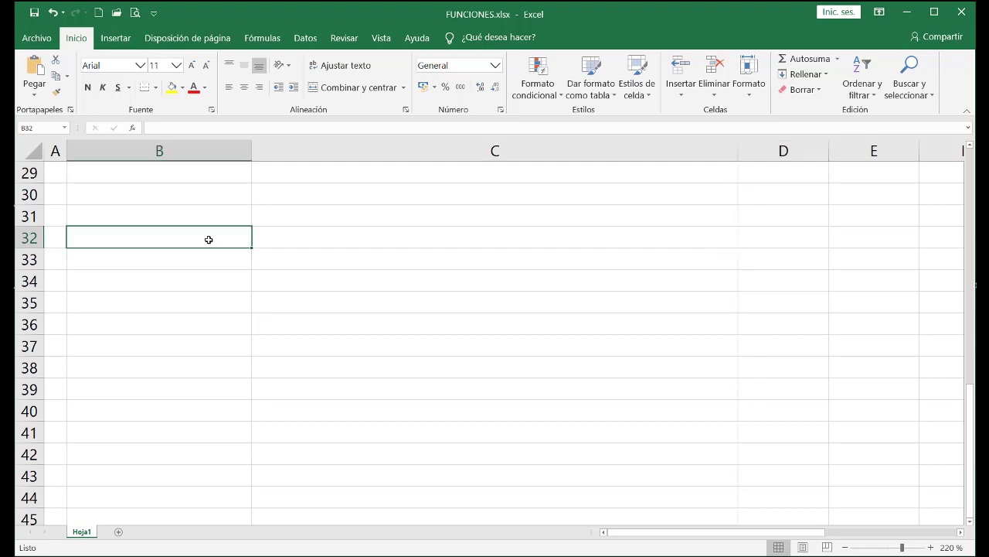
click(779, 297)
key(Right)
key(Right)
key(Down)
key(Right)
key(Right)
key(Right)
key(Right)
key(Right)
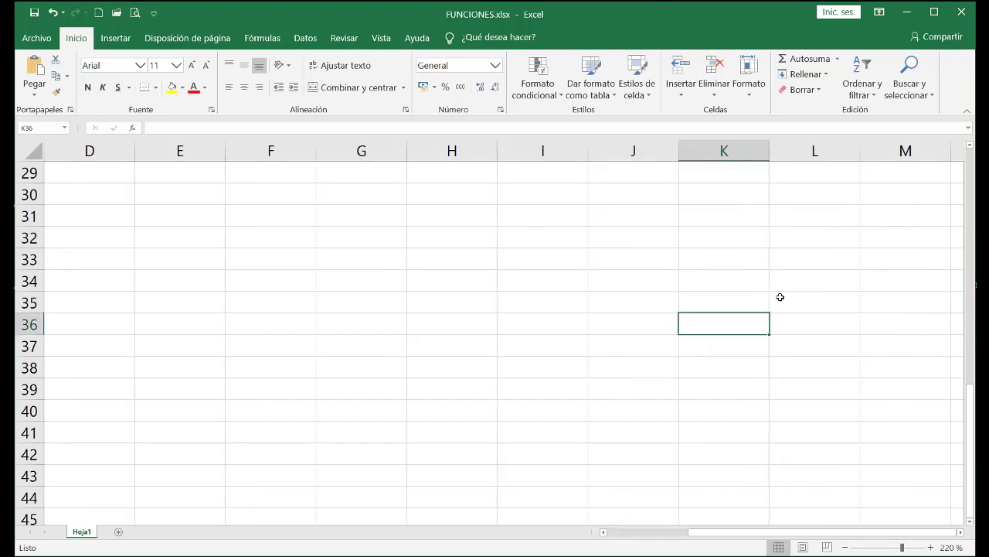
- Start the sample data in row 32 with 3 in F32 and 5 in G32, and enter 2 in F33
click(255, 243)
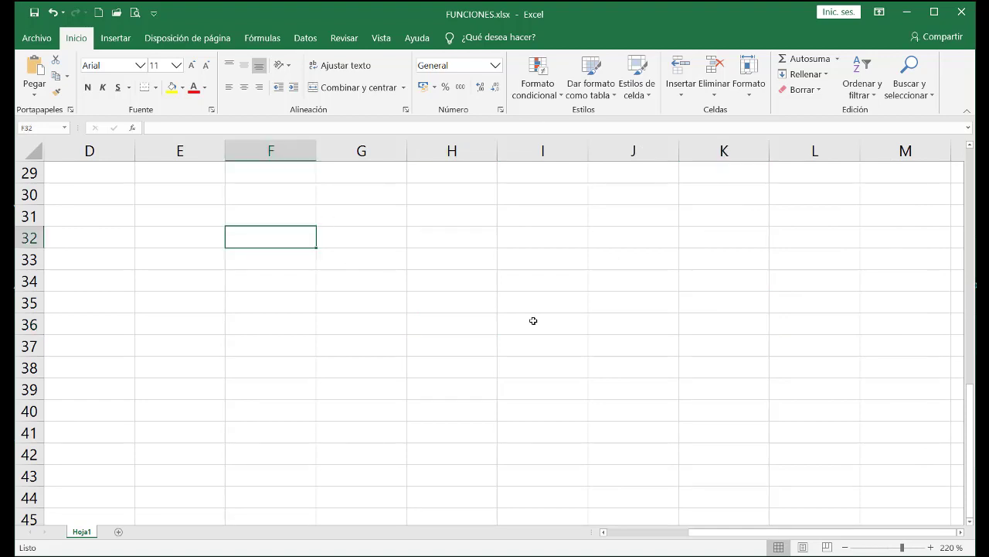
text(3)
key(Tab)
text(5)
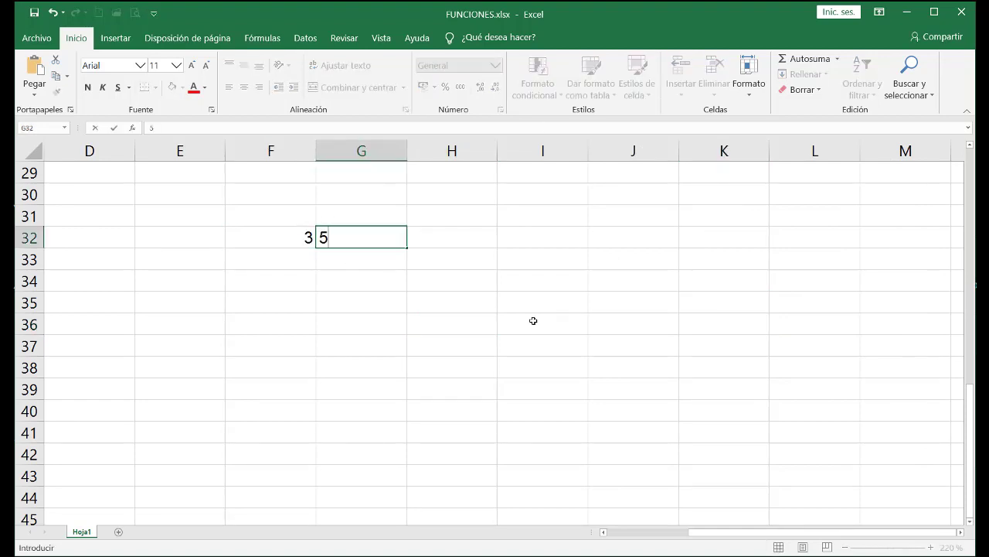
key(Return)
text(2)
key(Return)
text(8)
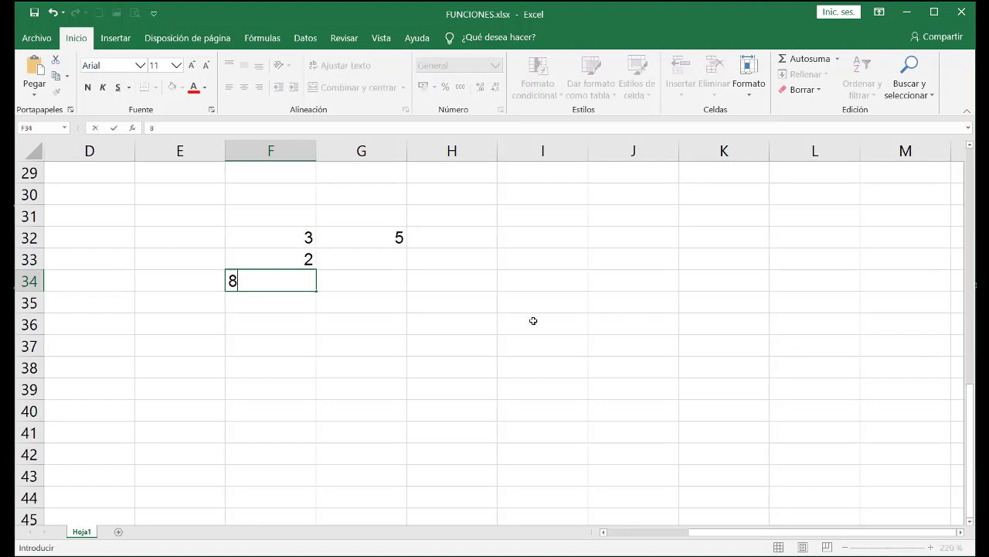
key(Return)
text(2)
key(Return)
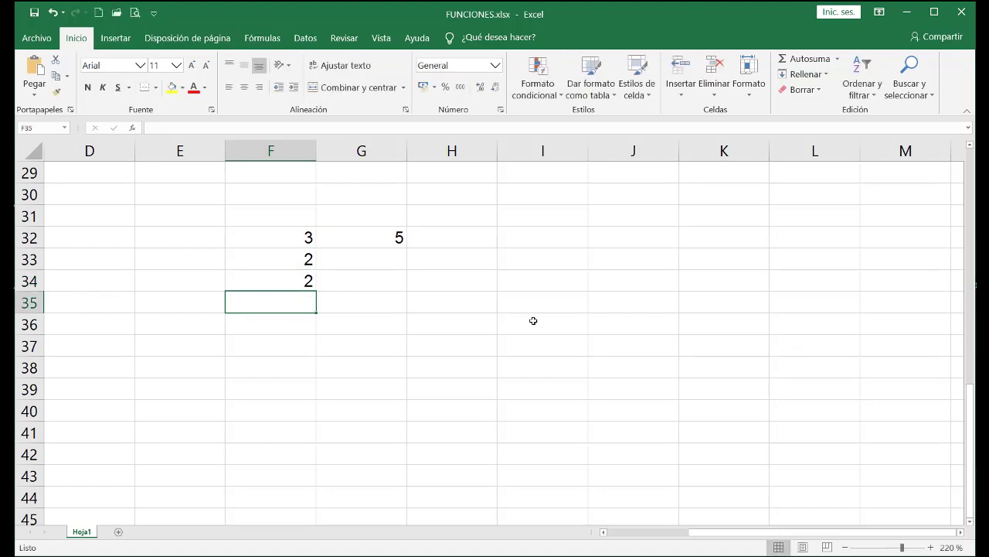
- Fill cells F34 to F36 with the values 5, 8 and 9
key(Up)
key(Up)
key(Down)
text(5)
key(Return)
text(8)
key(Return)
text(9)
key(Return)
- Fill cells G33 to G36 with the values 5, 4, 2 and 6
key(Up)
key(Up)
key(Up)
key(Up)
key(Right)
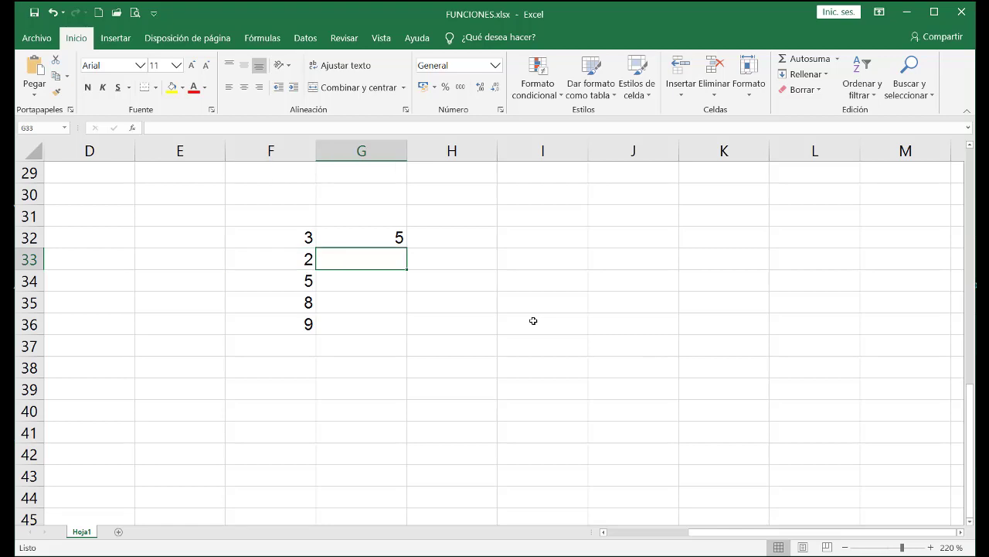
text(5)
key(Return)
text(4)
key(Return)
text(2)
key(Return)
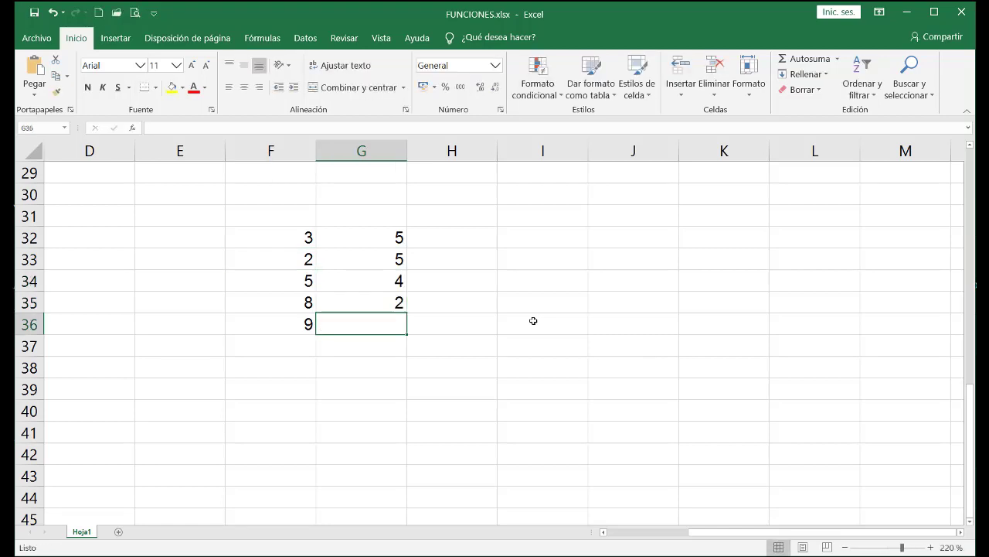
text(6)
key(Return)
- Review the number pairs in columns F and G row by row, from row 32 to row 36
key(Up)
key(Up)
key(Up)
key(Up)
key(Up)
key(Right)
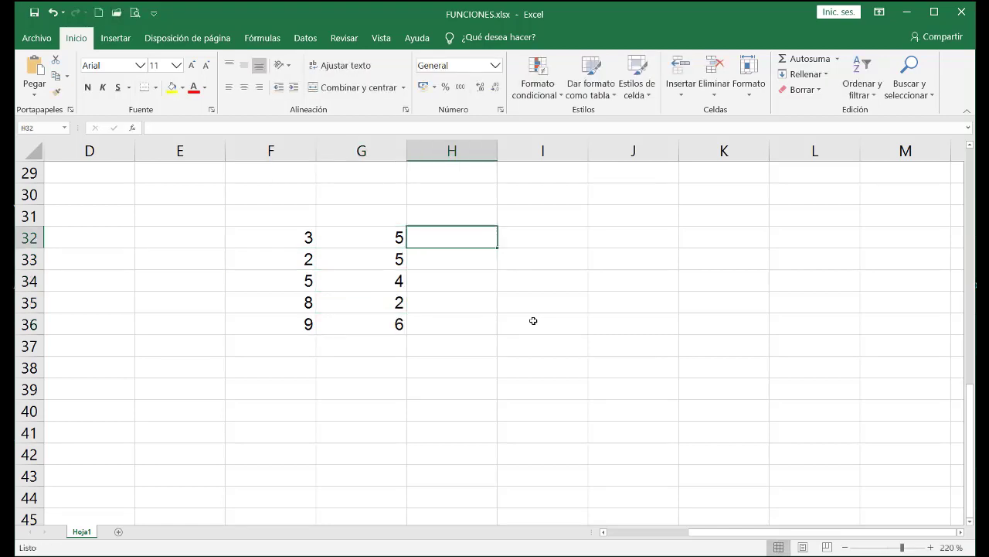
ctrl+scroll(401, 245, up, 1)
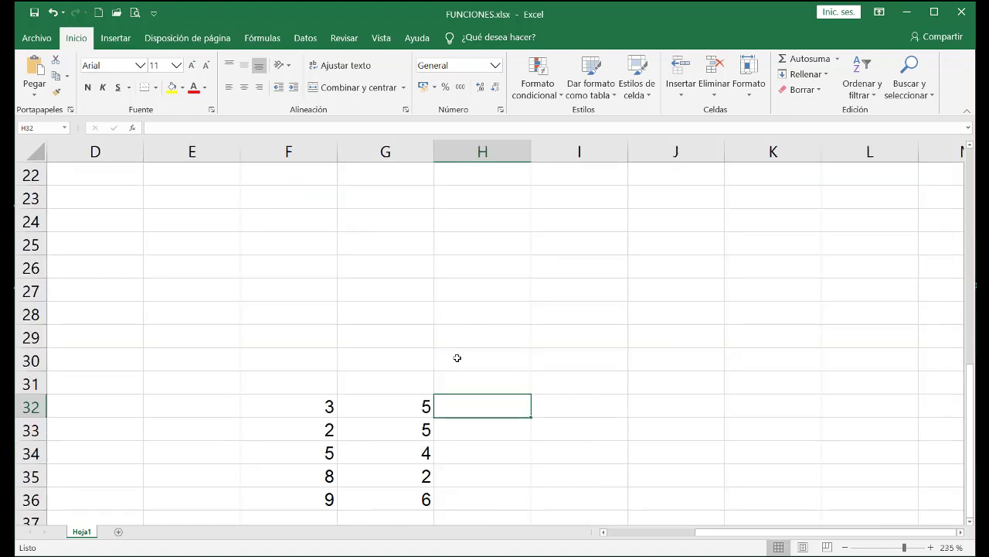
ctrl+scroll(474, 436, down, 1)
scroll(417, 464, down, 1)
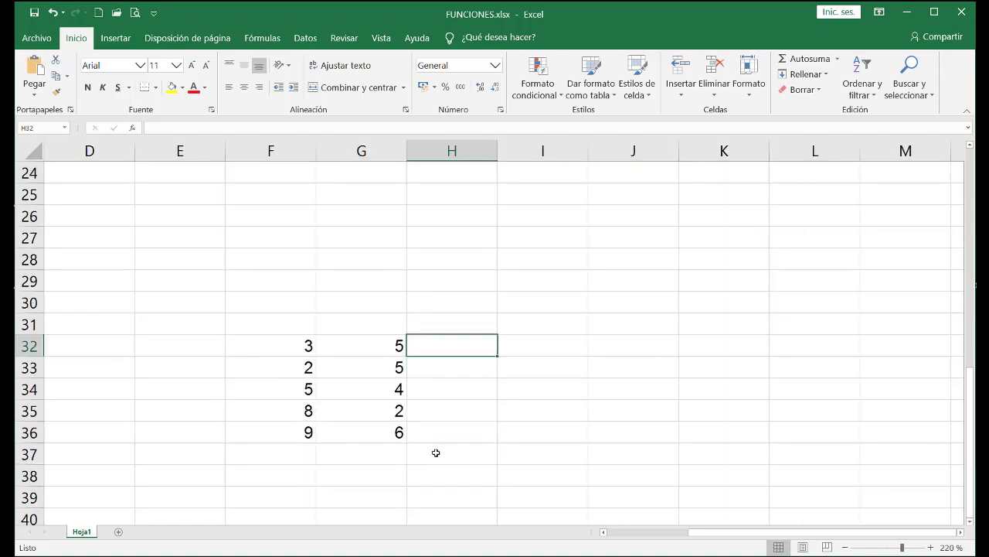
scroll(436, 453, down, 1)
click(300, 288)
click(317, 286)
click(310, 303)
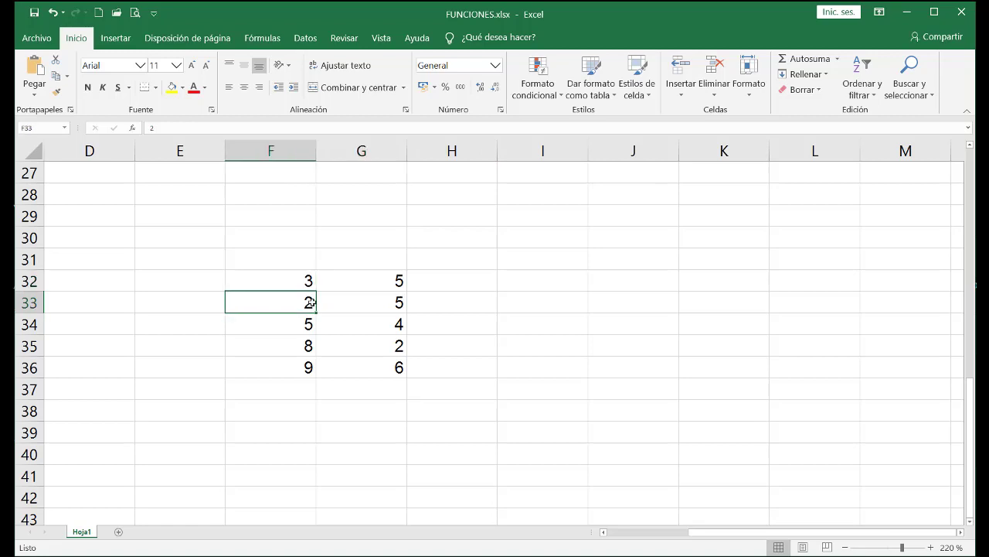
click(355, 307)
click(293, 329)
click(342, 329)
click(290, 345)
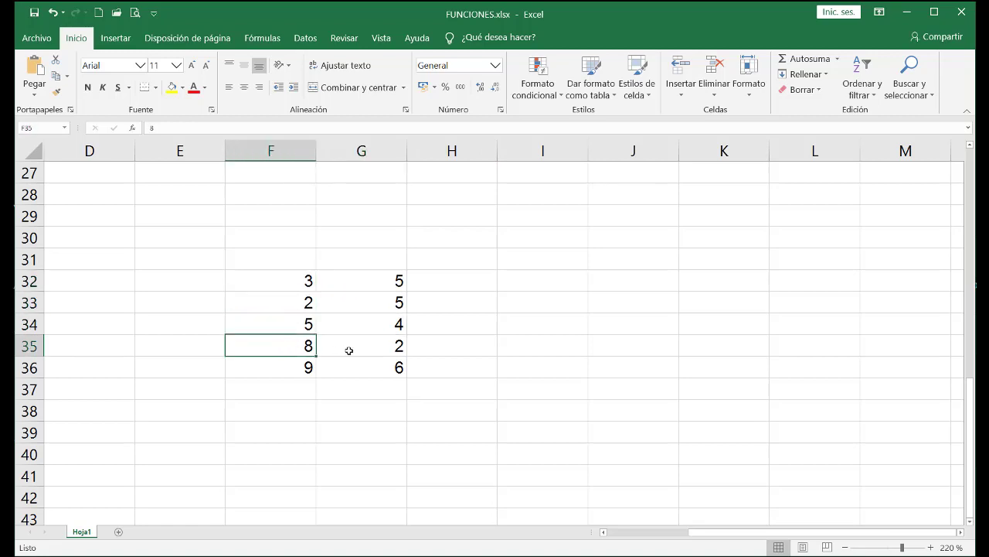
click(287, 369)
click(363, 374)
drag(297, 272, 375, 278)
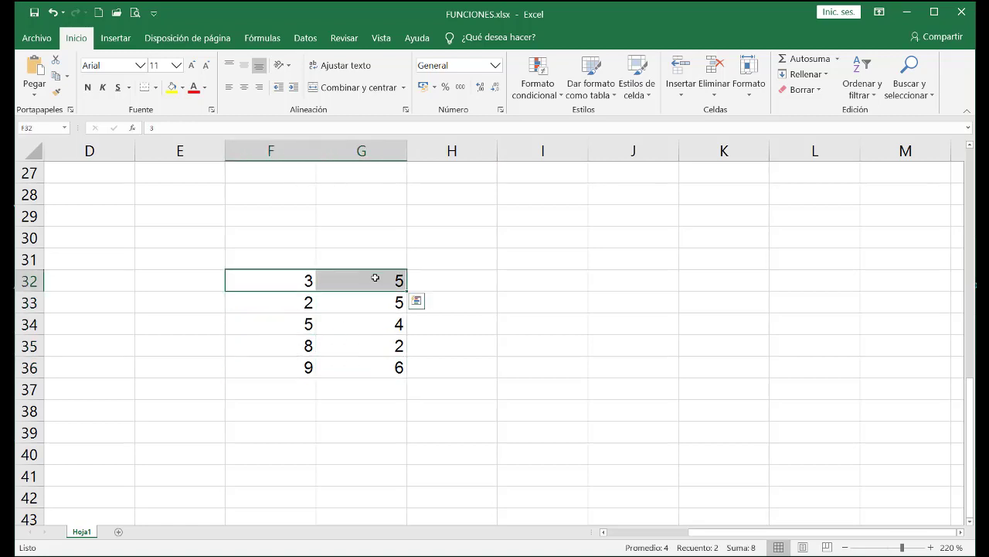
click(375, 278)
- Enter the formula =F32/G32 in cell H32 to divide the first pair of numbers
click(438, 270)
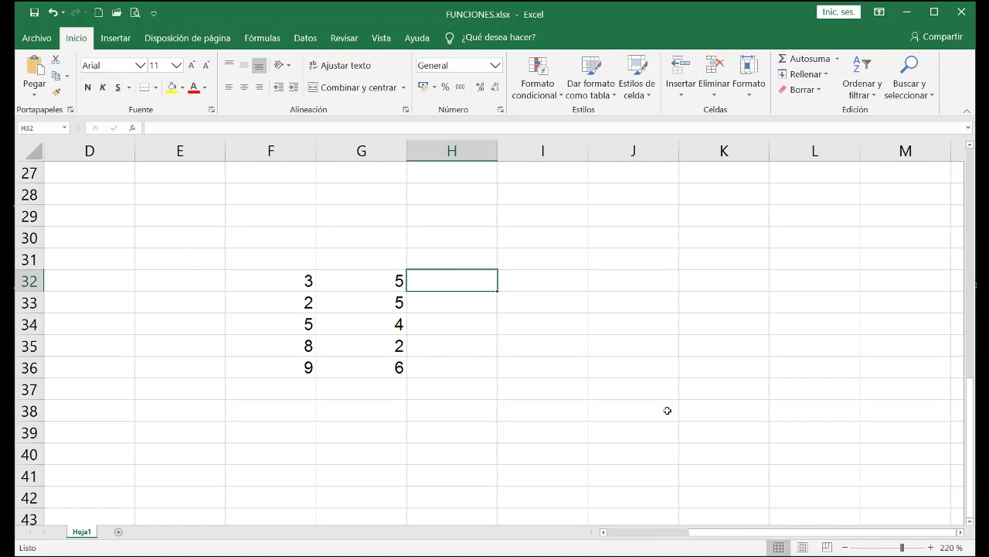
text(=)
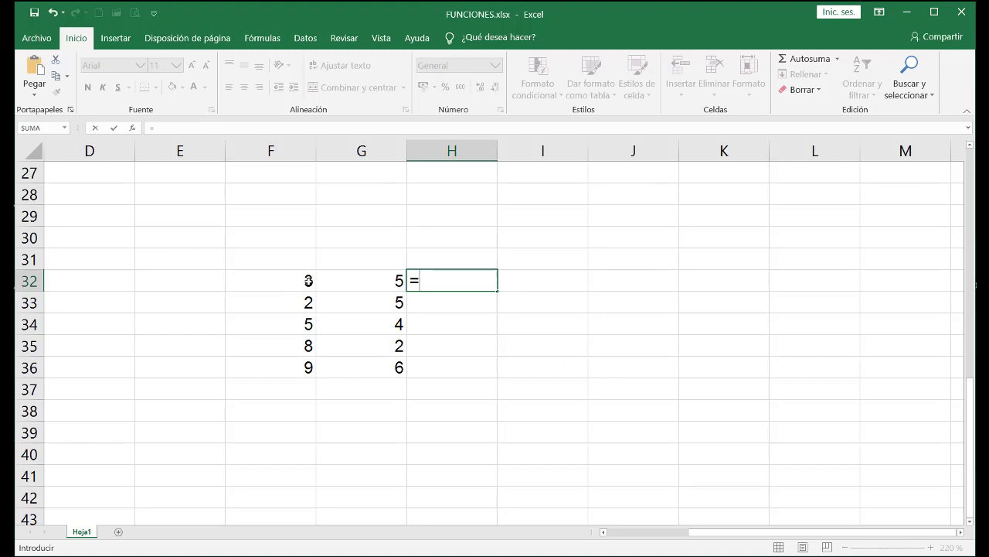
click(308, 280)
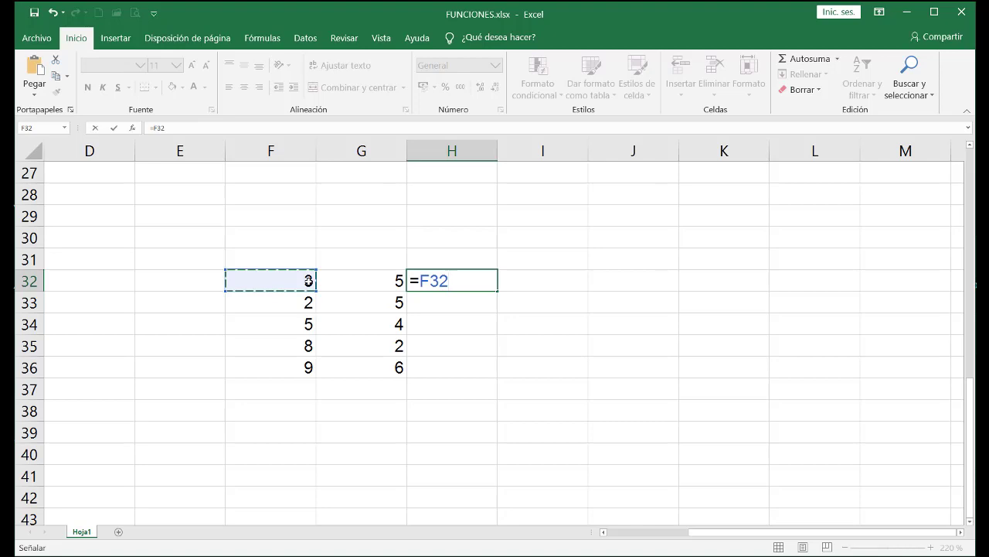
text(/)
click(357, 278)
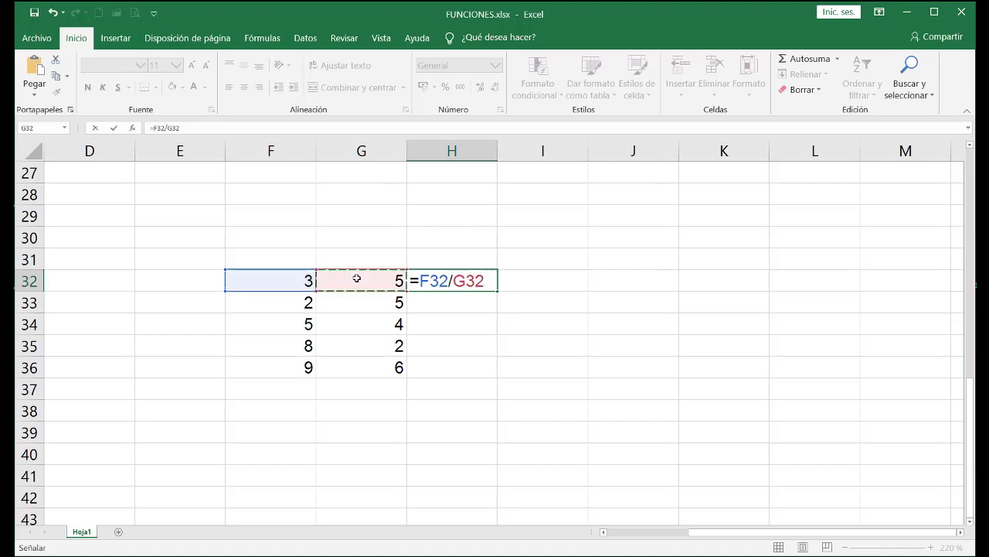
key(Return)
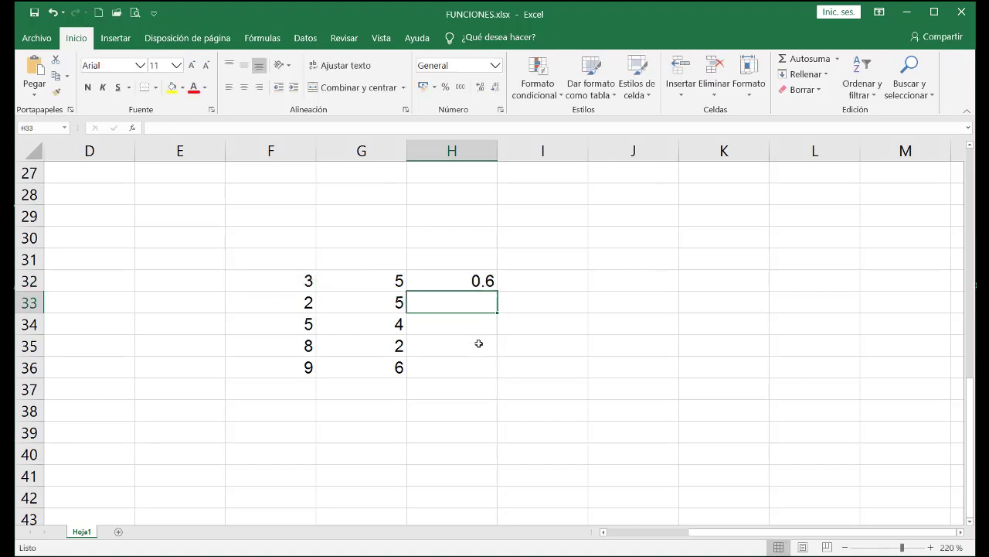
- Check the cell references in the H32 formula and copy the formula down through H36
double_click(469, 281)
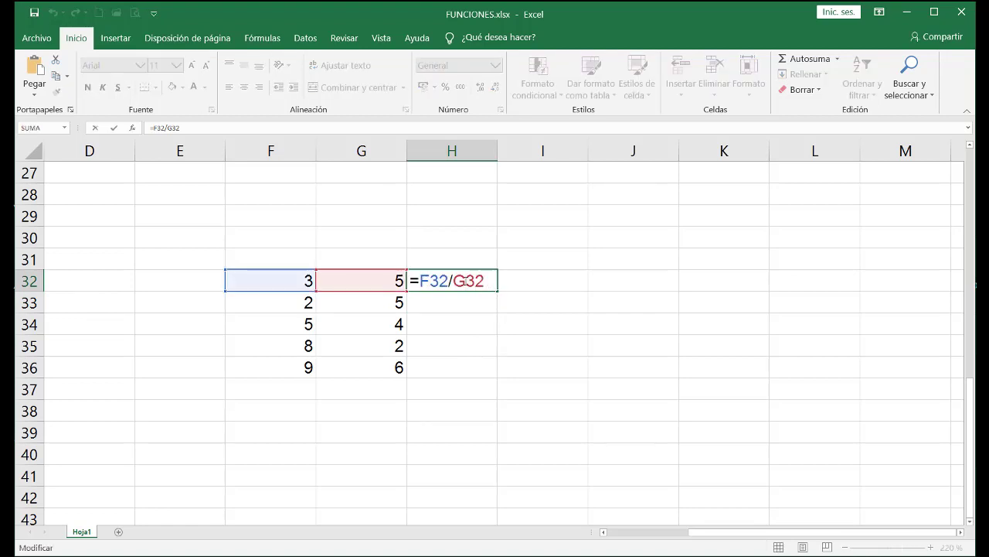
double_click(447, 281)
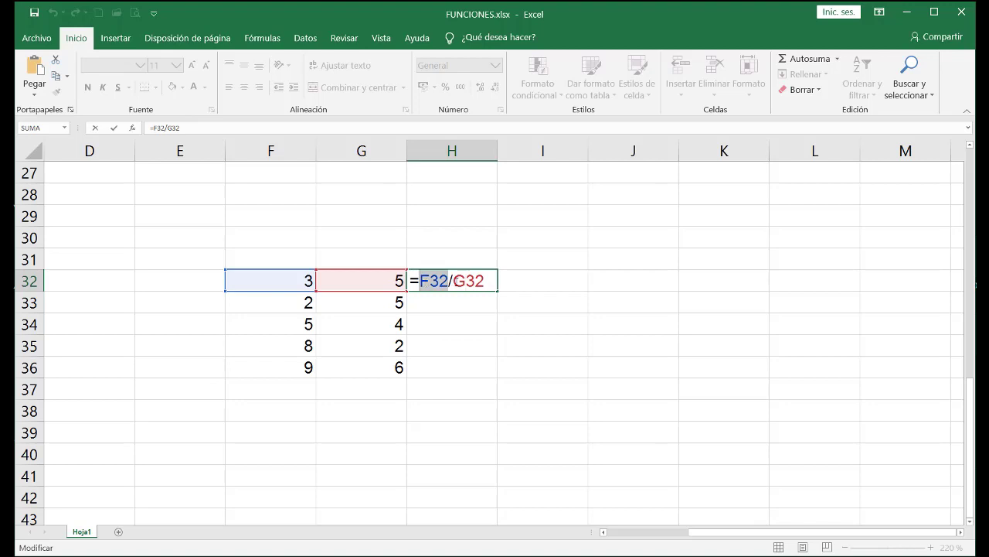
drag(488, 280, 499, 370)
key(Return)
- Examine the references in the copied formula in H33 and compare them with the original formula in row 32
double_click(473, 309)
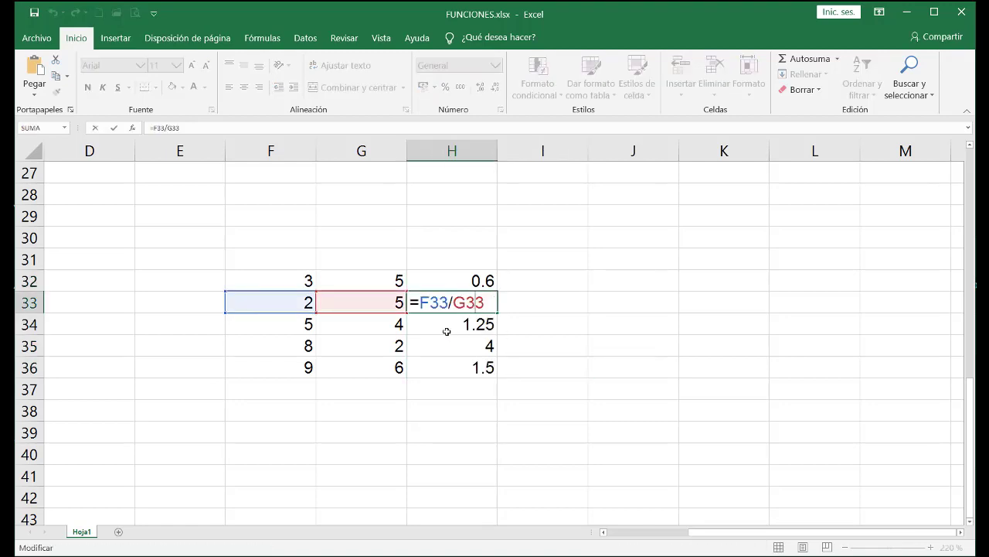
drag(448, 302, 419, 302)
key(ctrl+Return)
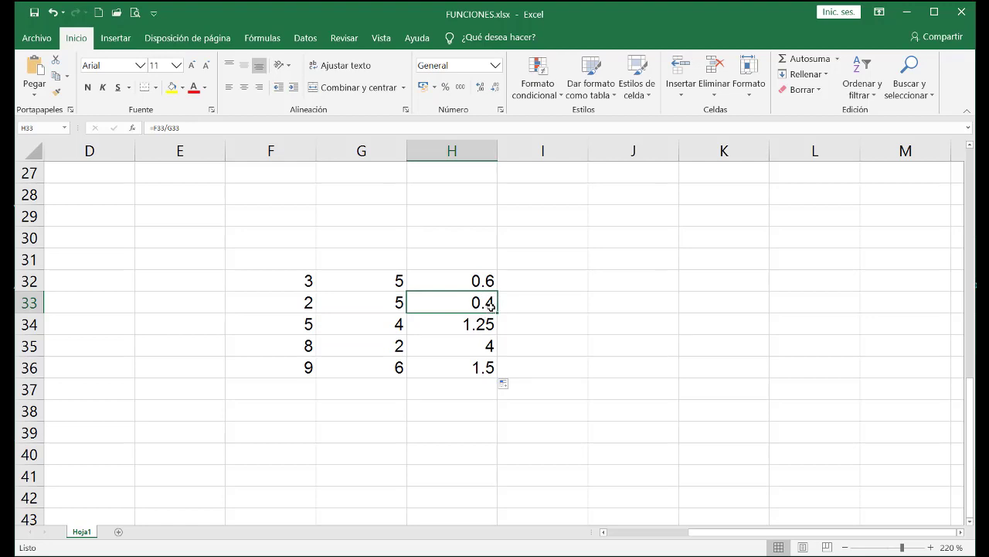
click(485, 289)
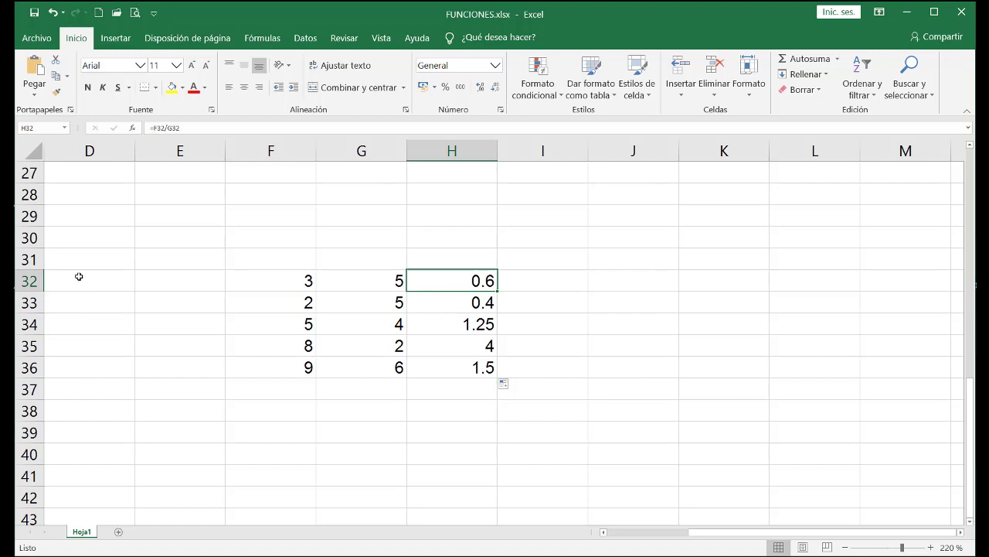
drag(79, 276, 453, 284)
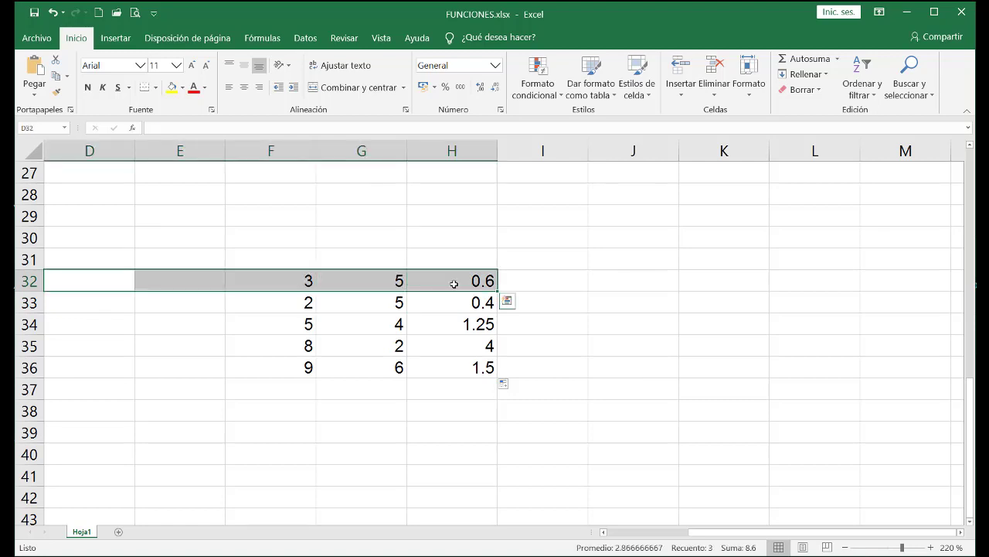
click(455, 300)
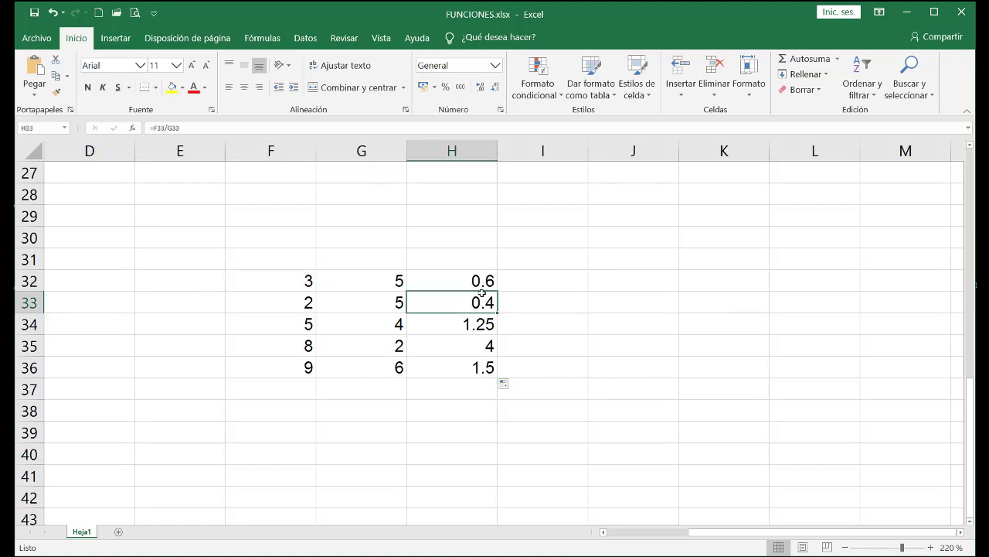
click(459, 282)
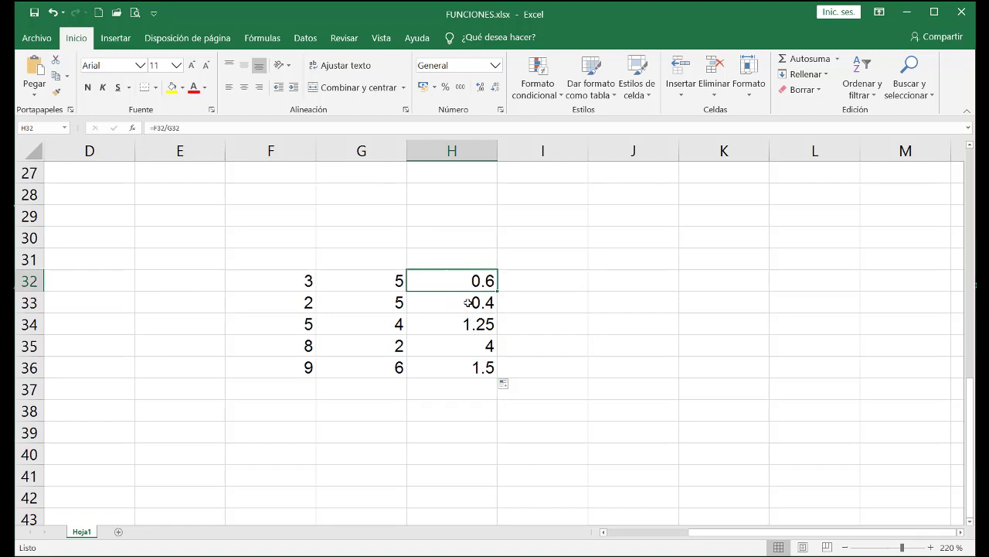
- Inspect the copied division formulas in H33 through H36 one at a time, leaving them as they are
click(455, 302)
double_click(467, 303)
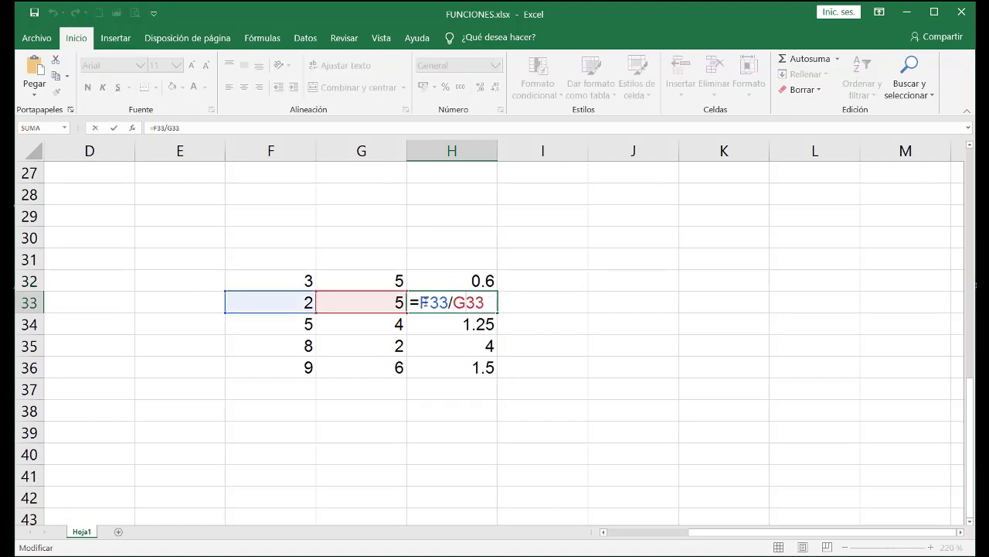
drag(419, 302, 453, 324)
key(Escape)
double_click(462, 320)
key(Escape)
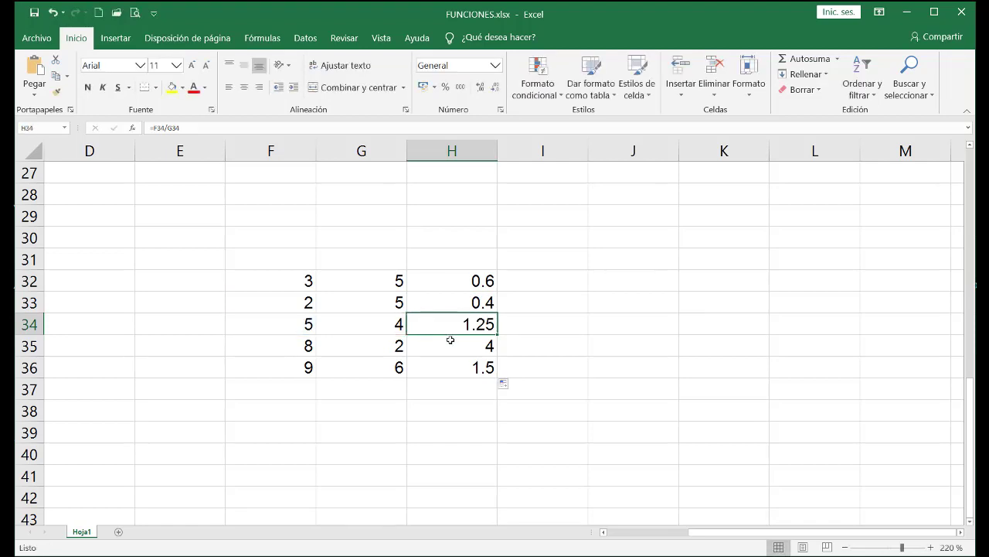
double_click(435, 347)
key(Escape)
double_click(457, 368)
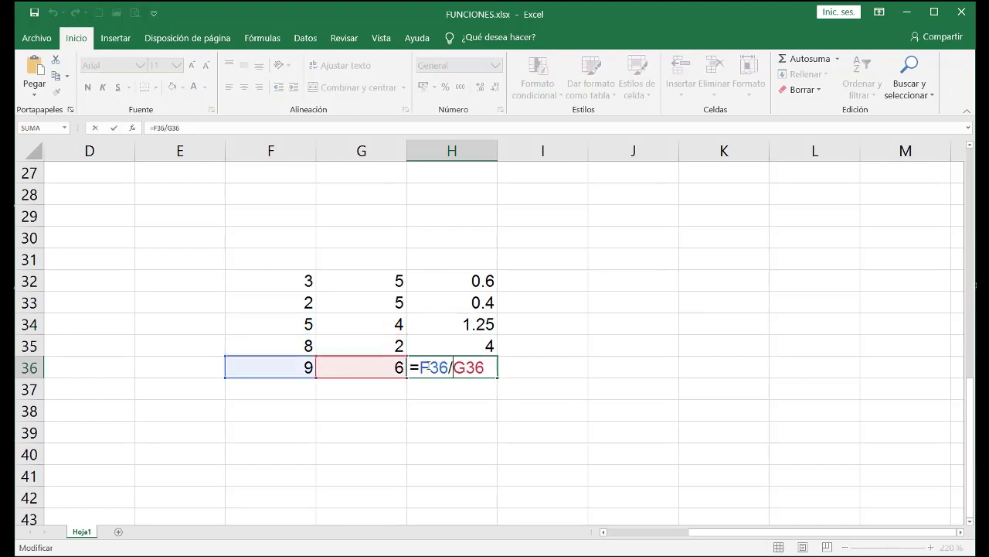
key(Escape)
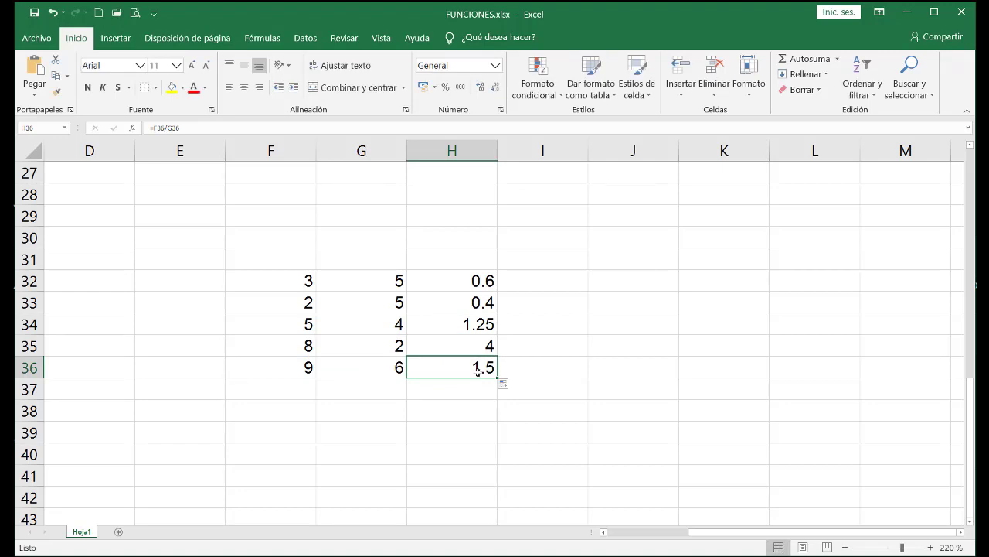
- Examine the F32 and G32 references in the H32 formula and compare them with the formulas in H33 to H36
click(475, 278)
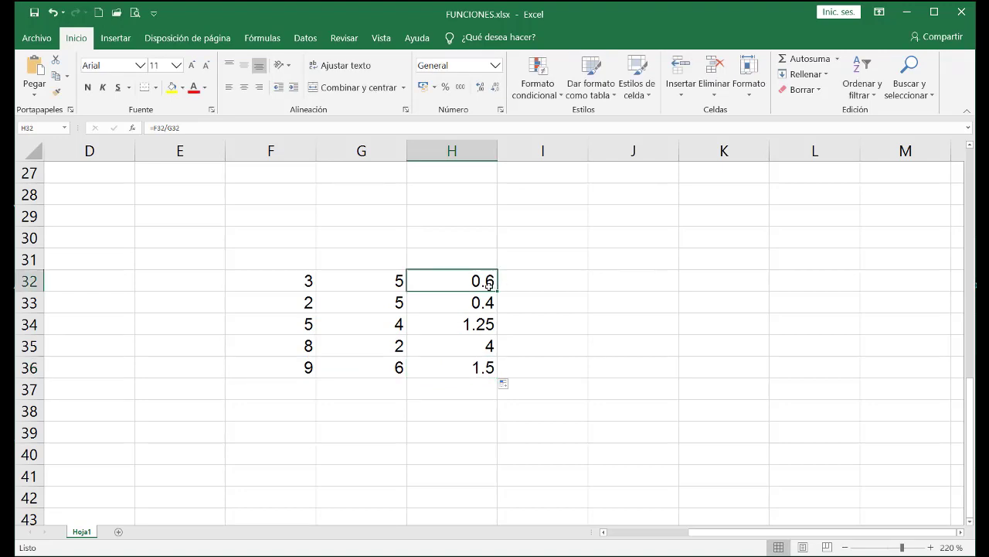
double_click(483, 284)
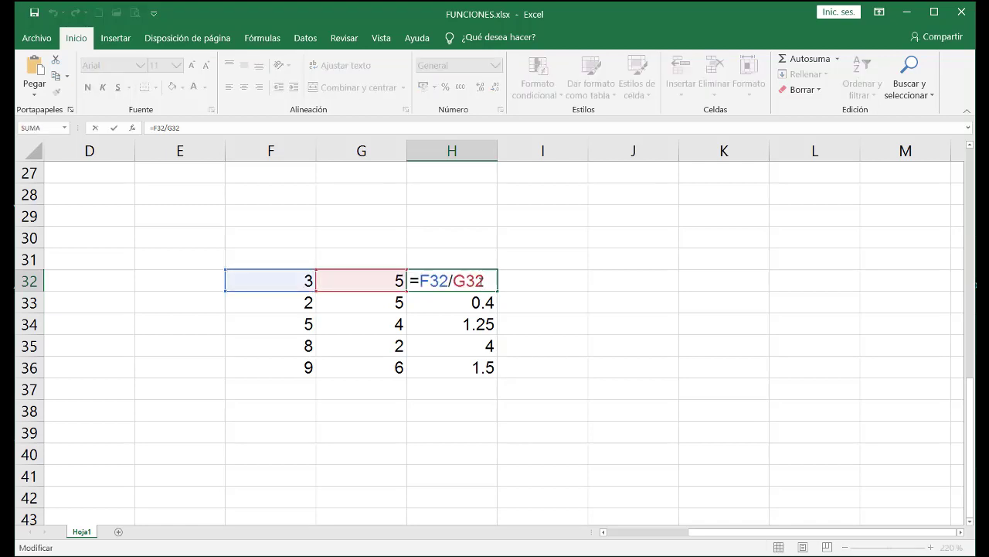
drag(479, 282, 420, 281)
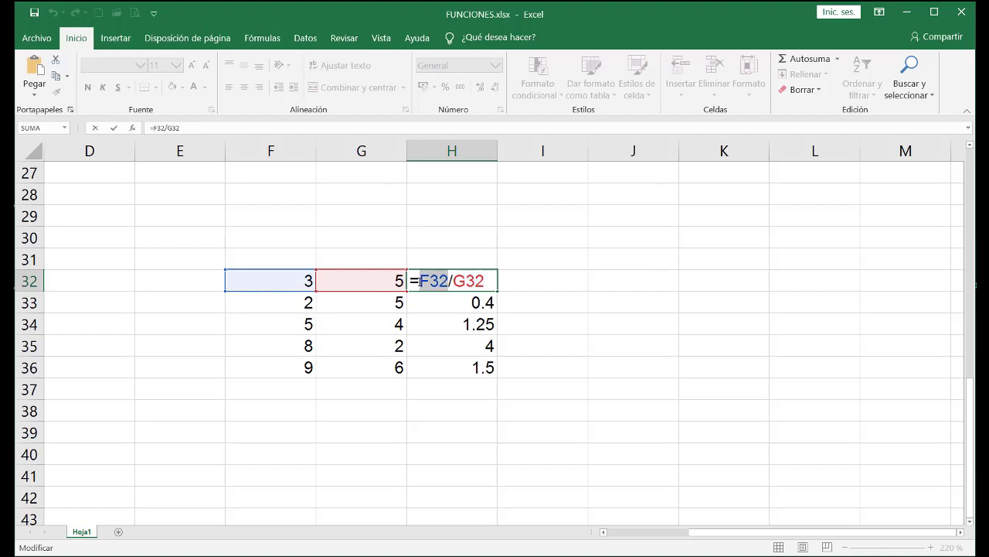
key(Escape)
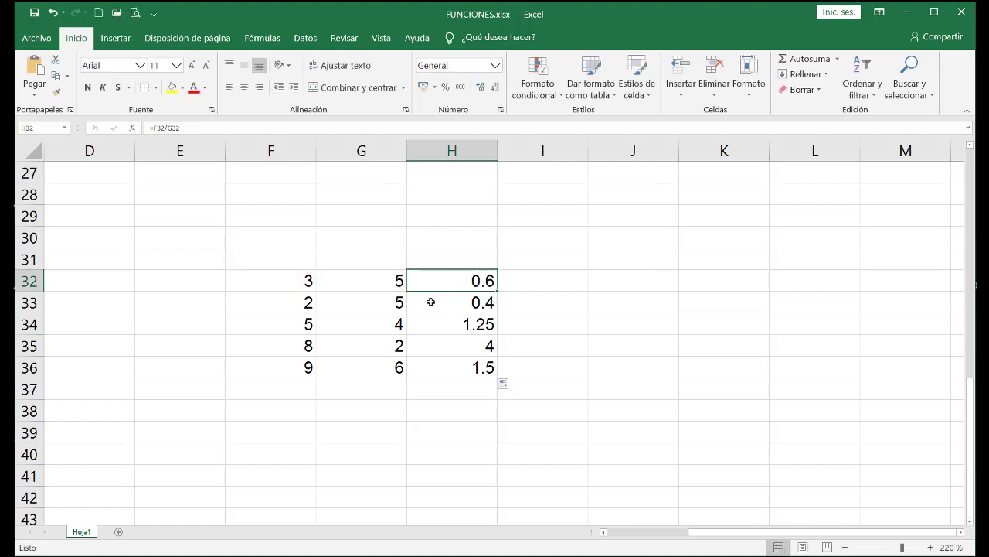
click(431, 299)
click(456, 317)
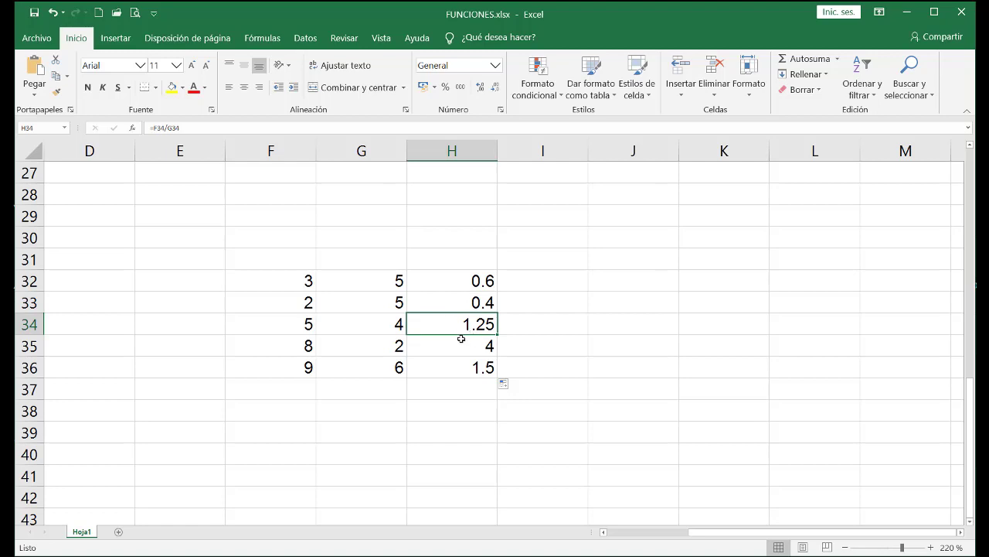
click(455, 345)
click(446, 372)
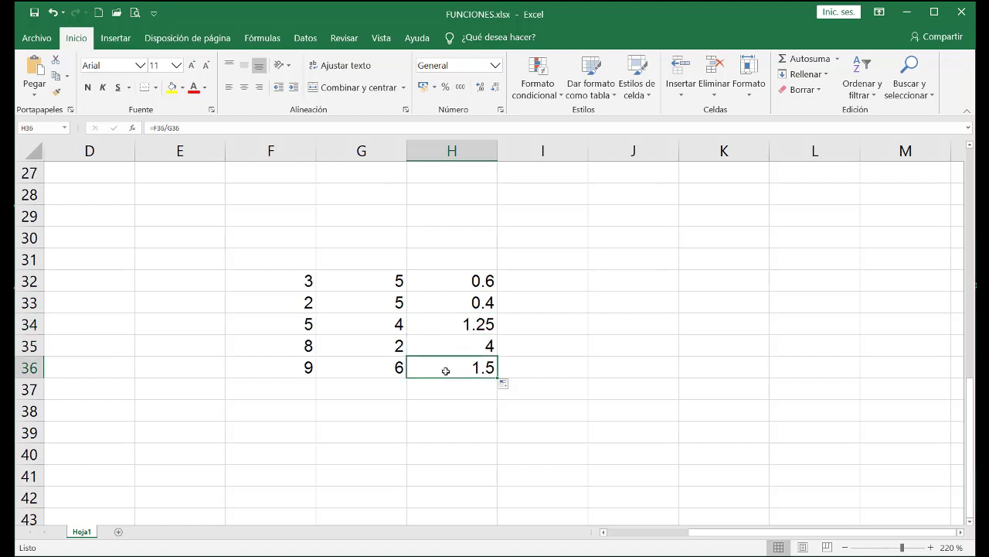
- Examine the cell references in the copied division formulas in H35 and H36, leaving both formulas as they are
click(435, 352)
double_click(436, 350)
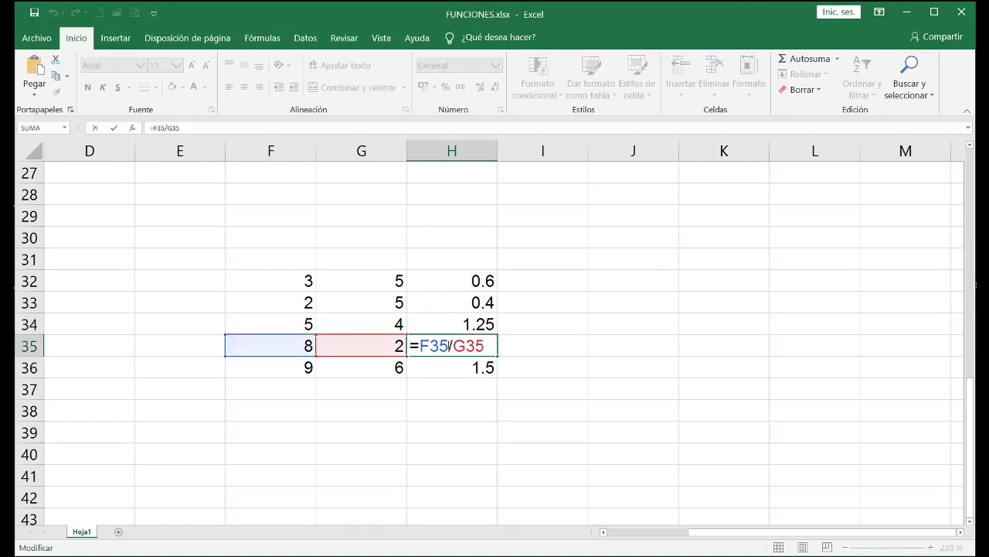
drag(449, 345, 419, 345)
click(473, 346)
drag(484, 346, 453, 346)
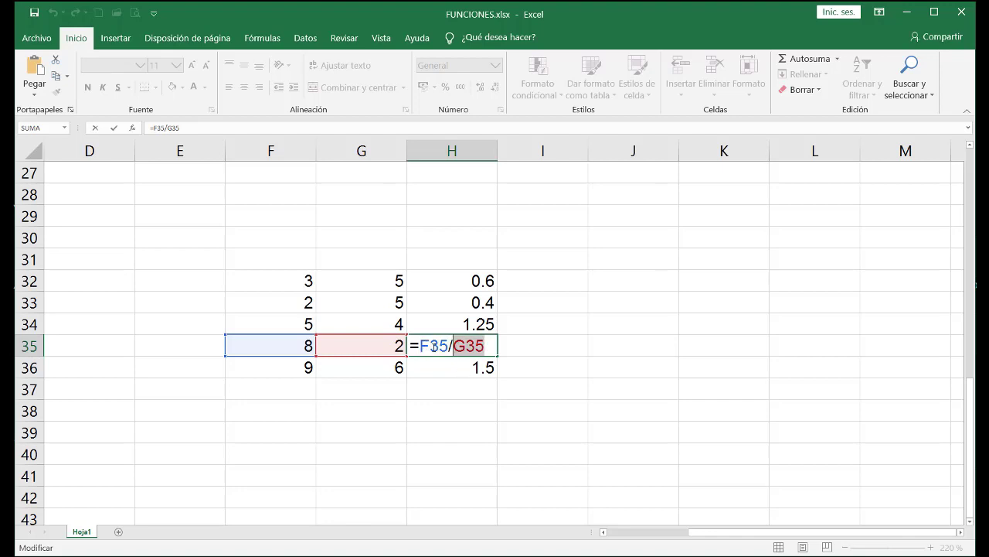
key(Escape)
double_click(457, 368)
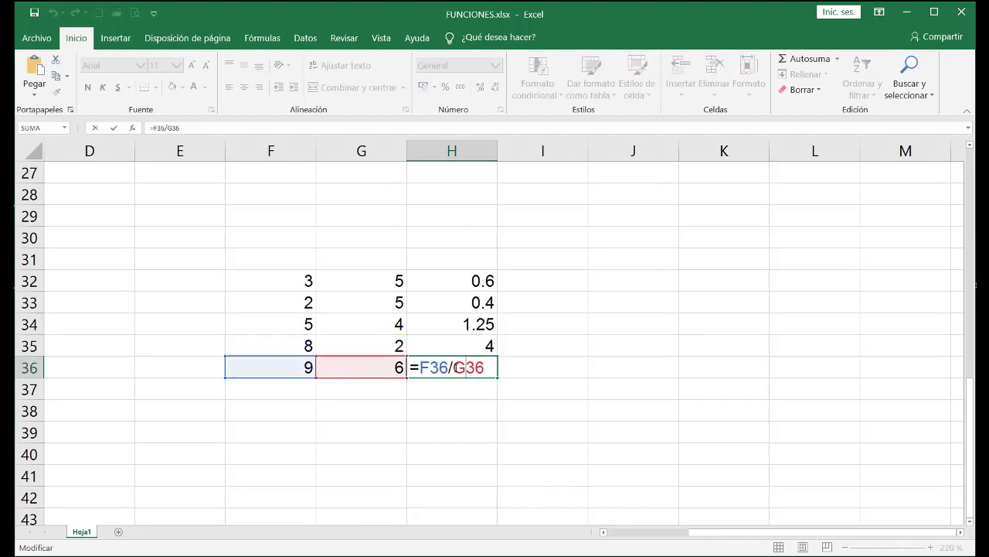
key(Escape)
- Clear the division formulas from H32:H36
drag(473, 280, 471, 361)
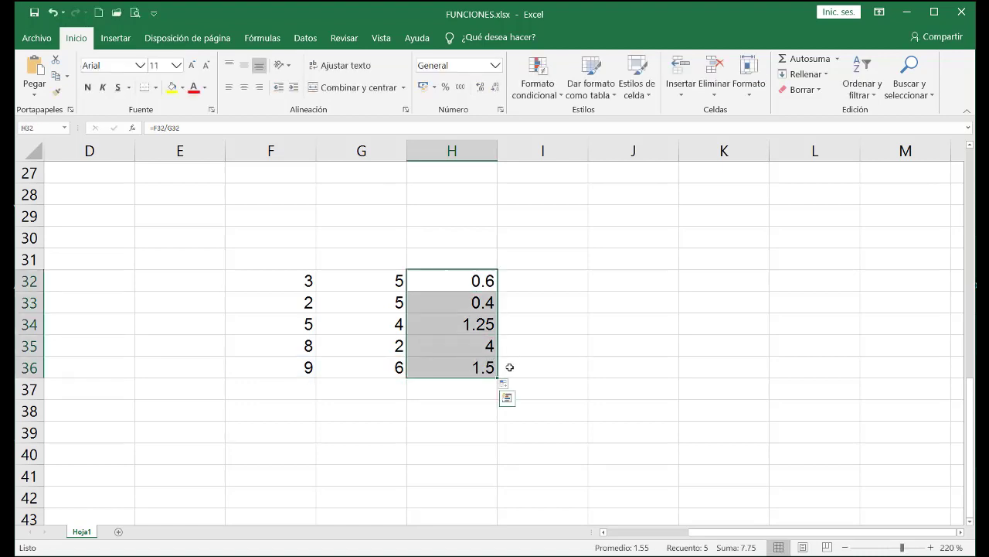
click(464, 344)
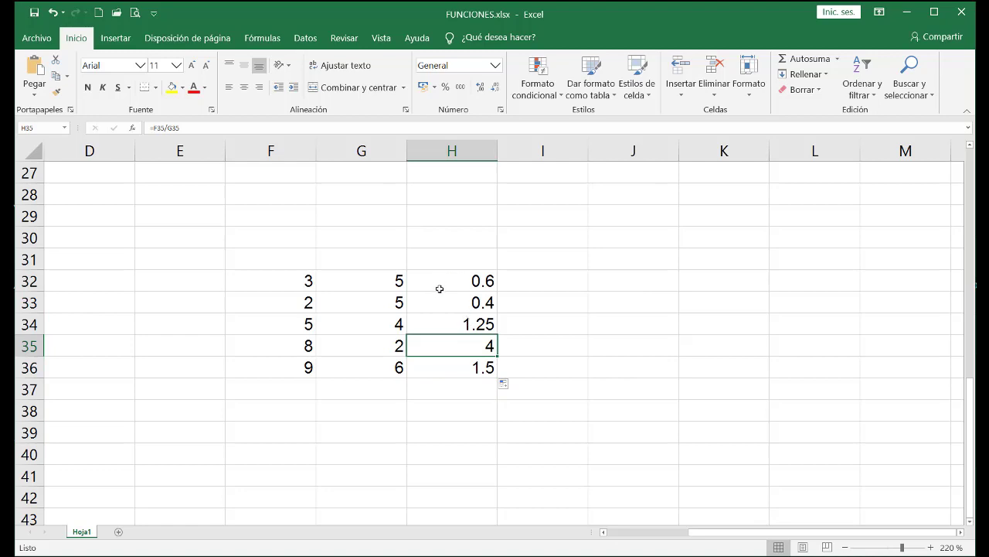
drag(450, 283, 459, 358)
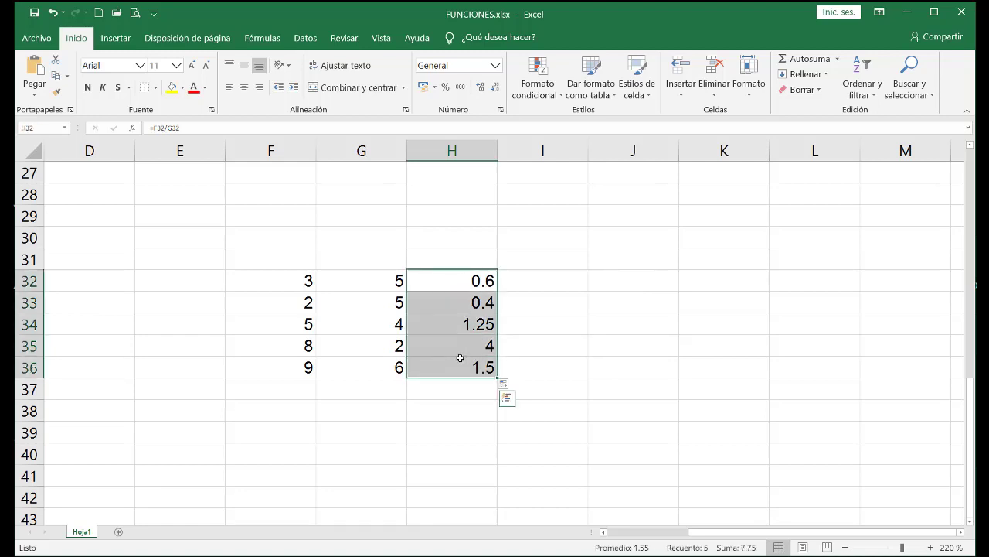
key(Delete)
click(474, 332)
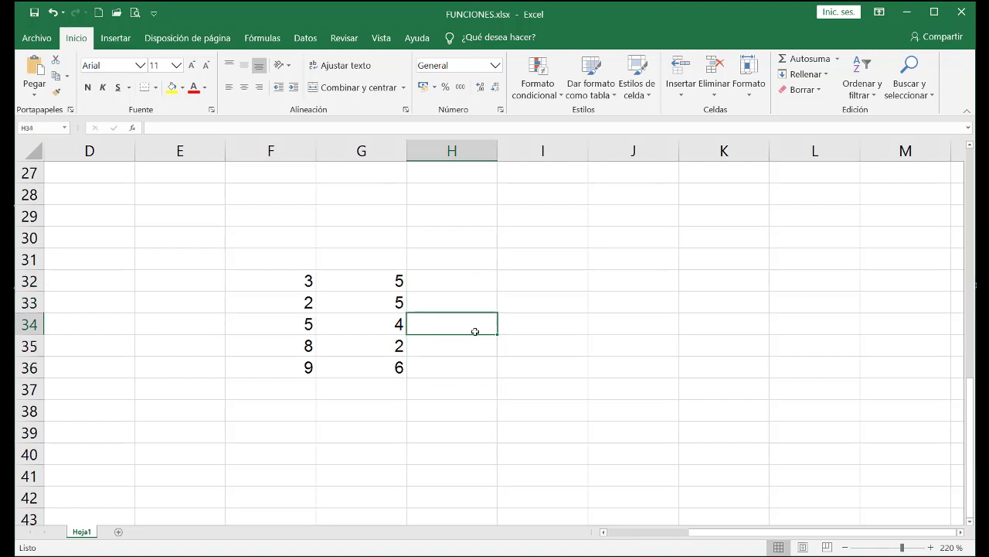
- Enter the constant 1.25 in H30, above the data rows
click(297, 282)
click(341, 282)
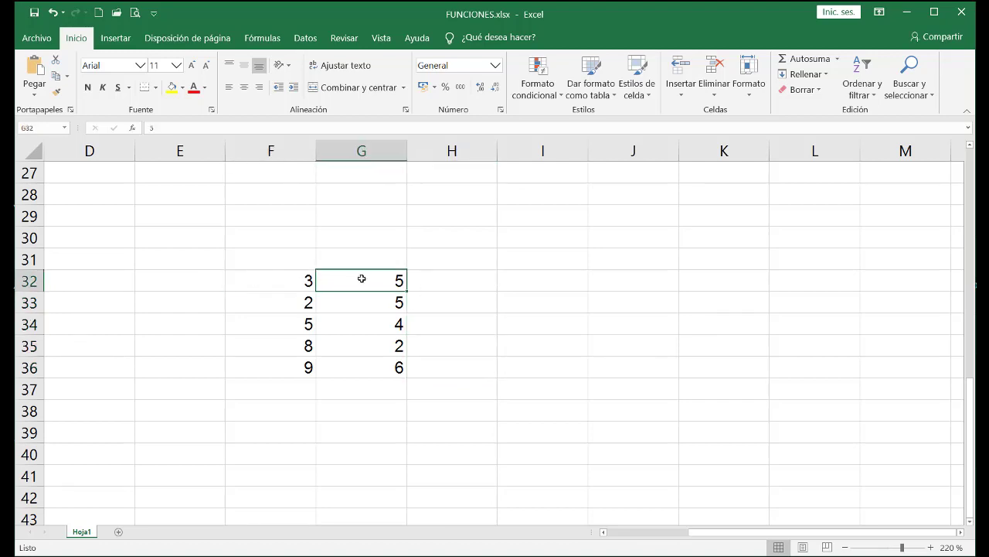
click(426, 281)
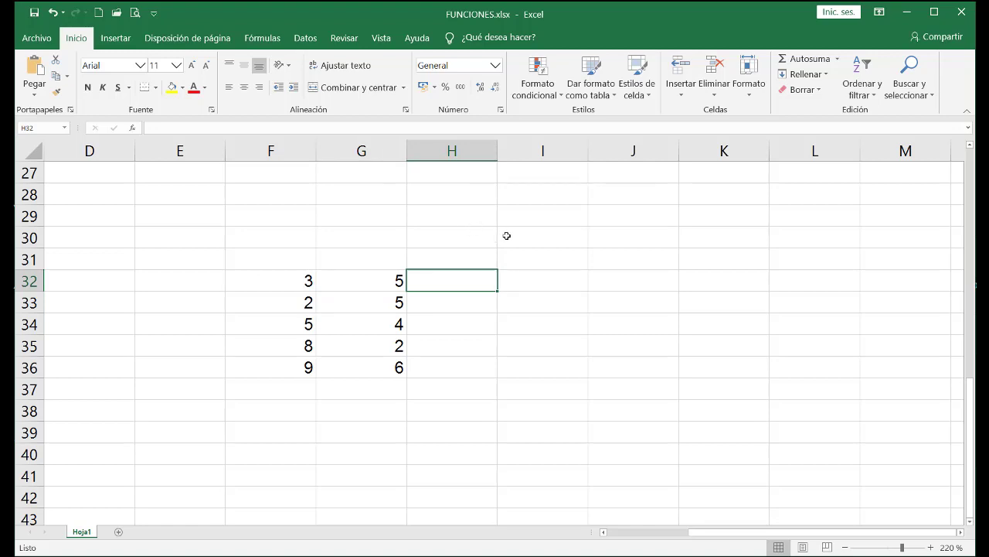
click(455, 234)
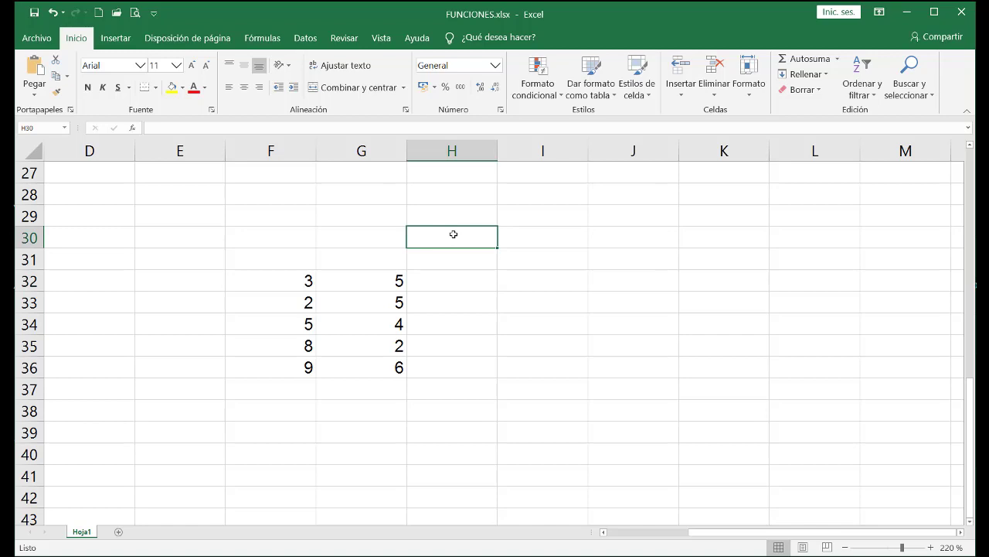
text(1.25)
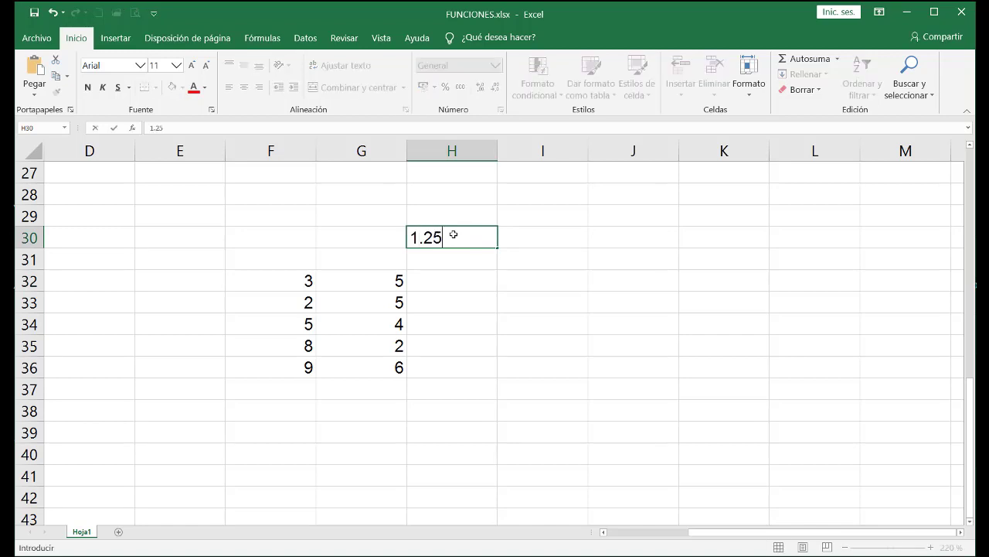
key(Return)
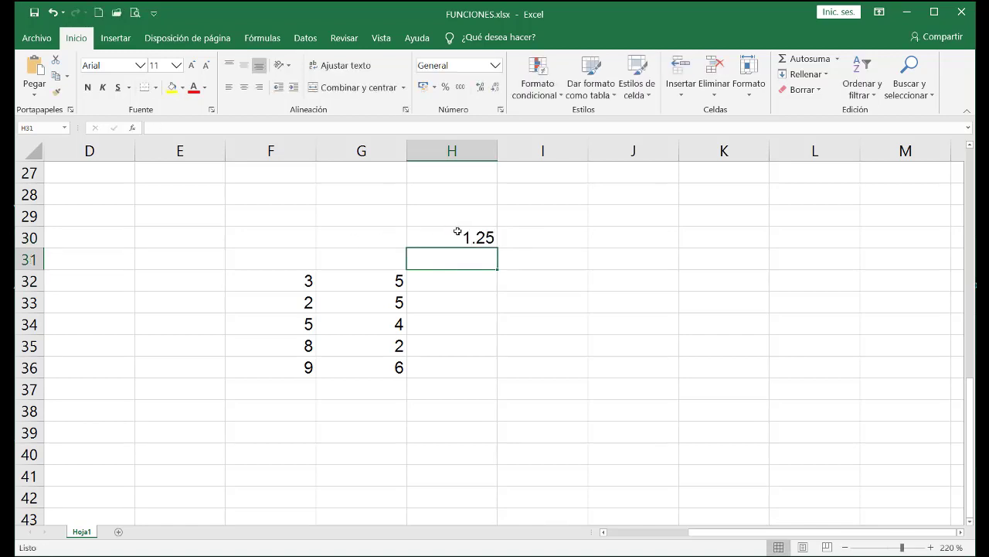
click(458, 232)
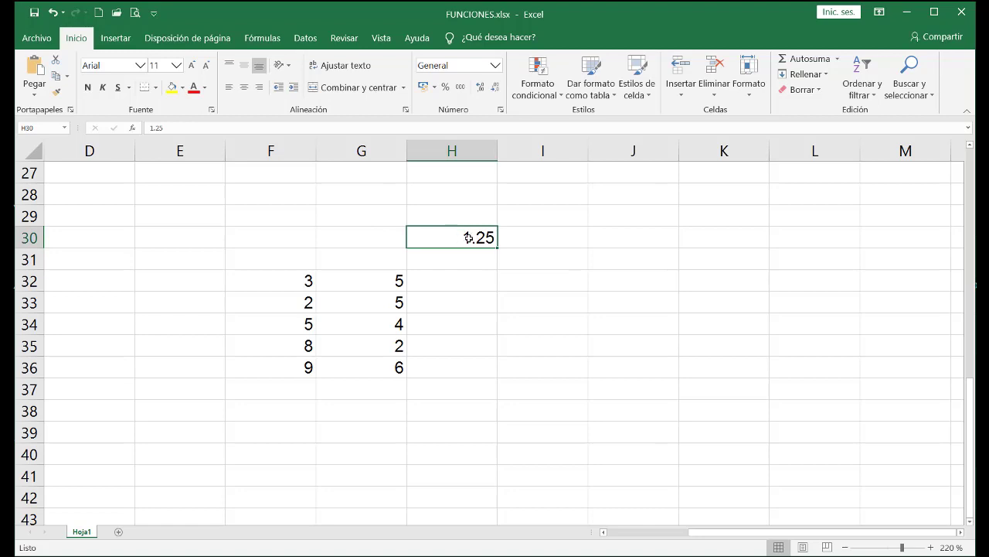
- Review the number pairs in columns F and G row by row, from row 32 to row 36
drag(302, 281, 456, 281)
drag(301, 303, 366, 301)
drag(279, 325, 376, 342)
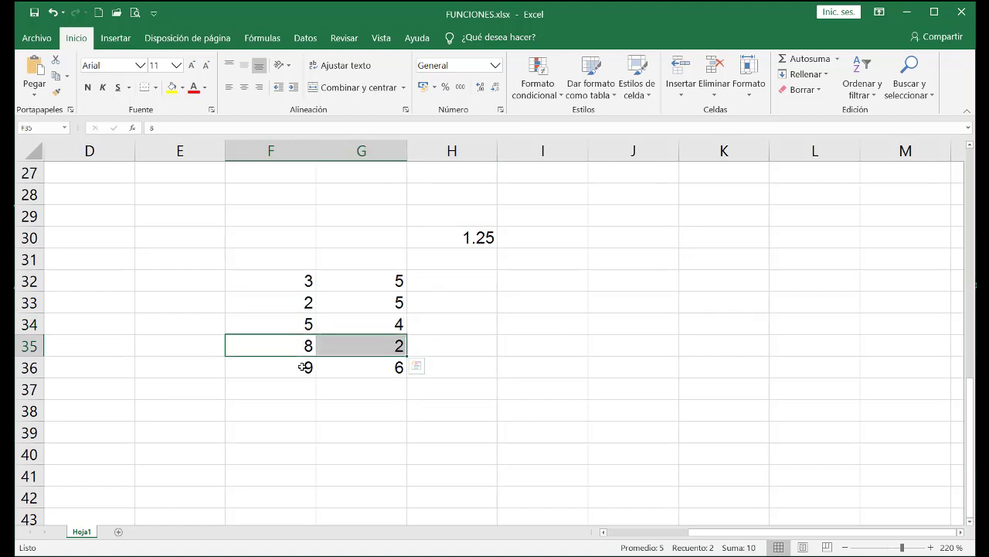
drag(307, 366, 352, 367)
click(357, 345)
drag(283, 283, 375, 283)
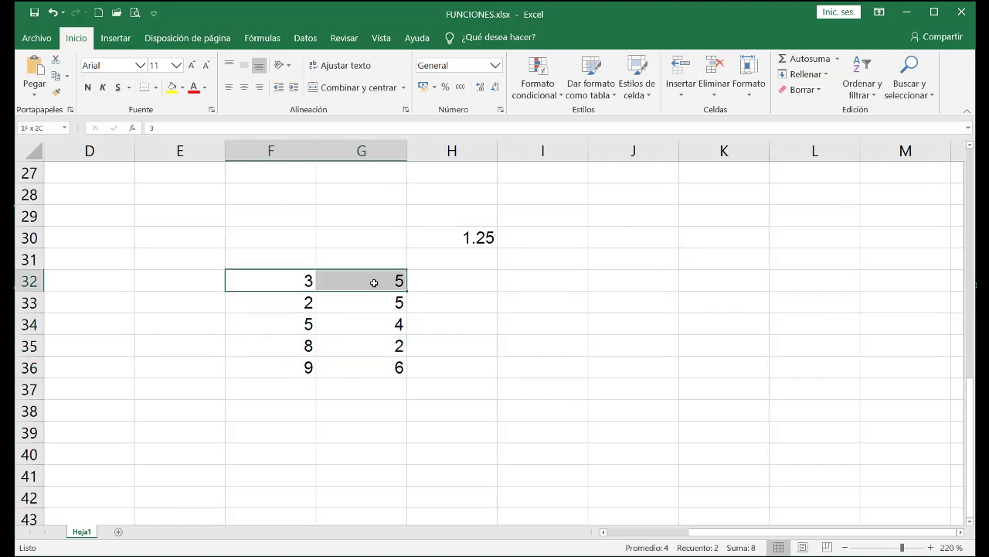
- Enter the formula =F32*G32/H30 in H32, multiplying the row's two values and dividing by the constant
click(480, 287)
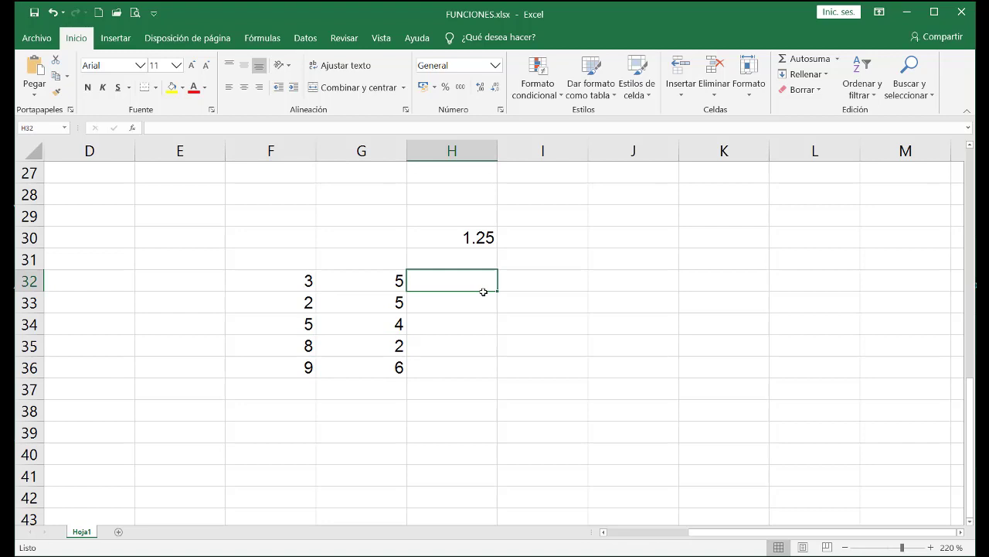
text(=)
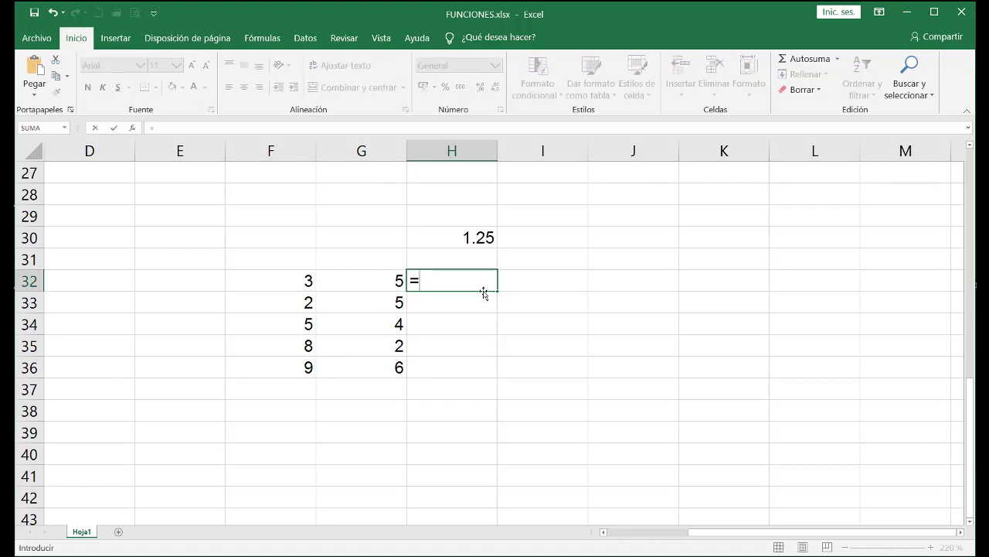
click(300, 282)
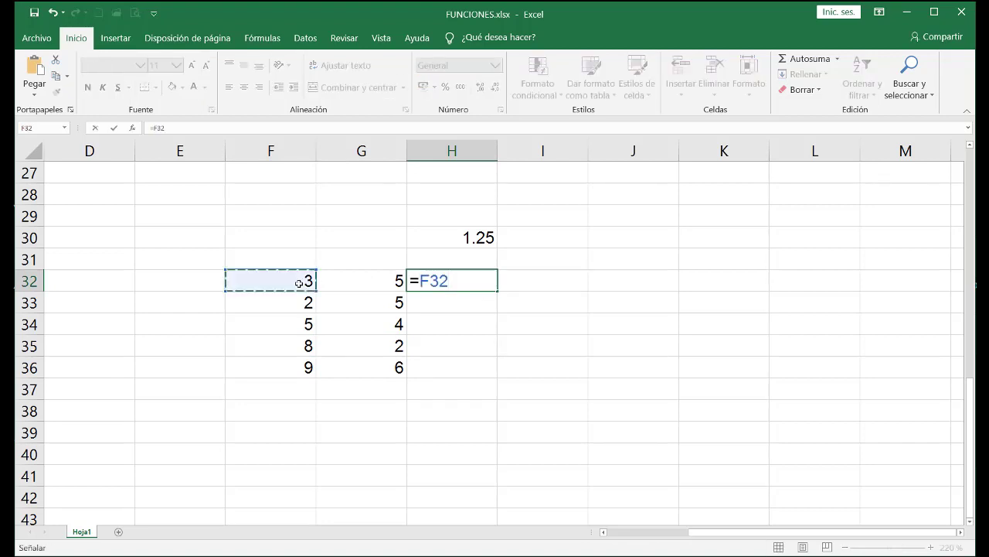
text(*)
click(338, 280)
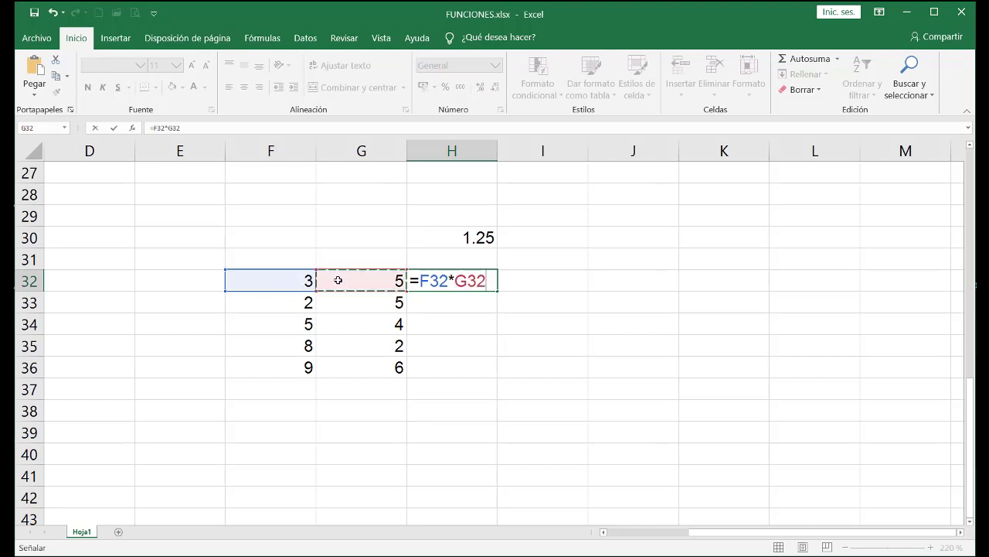
text(/)
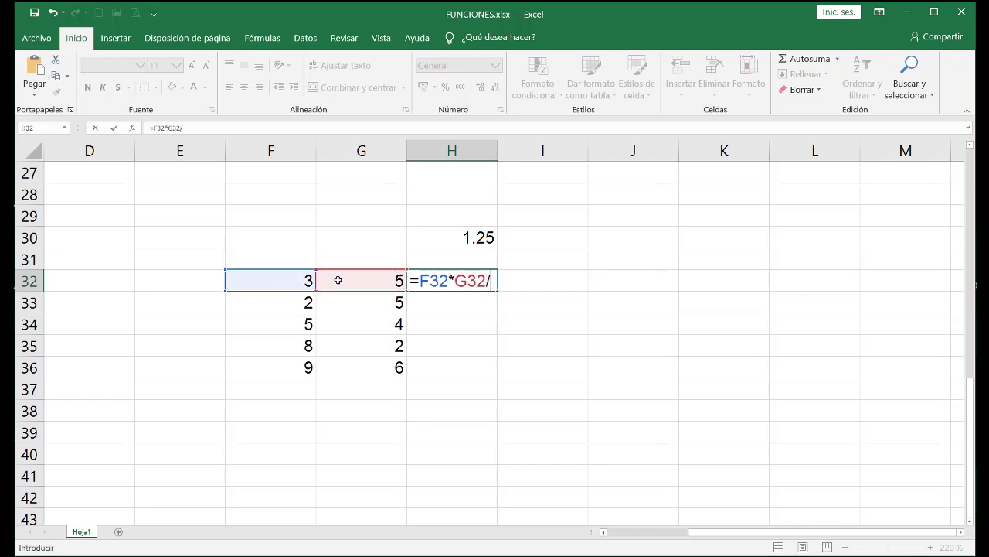
click(462, 237)
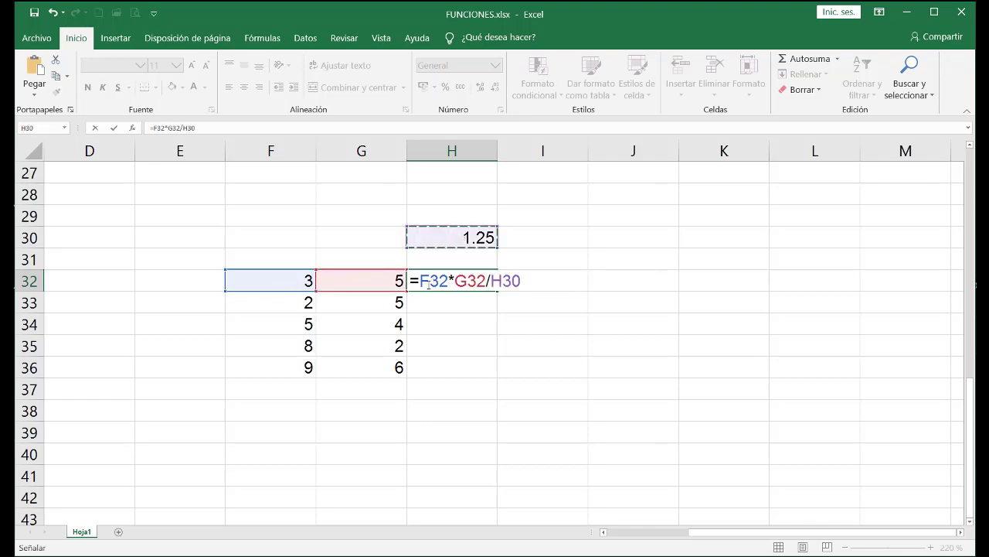
drag(449, 280, 420, 280)
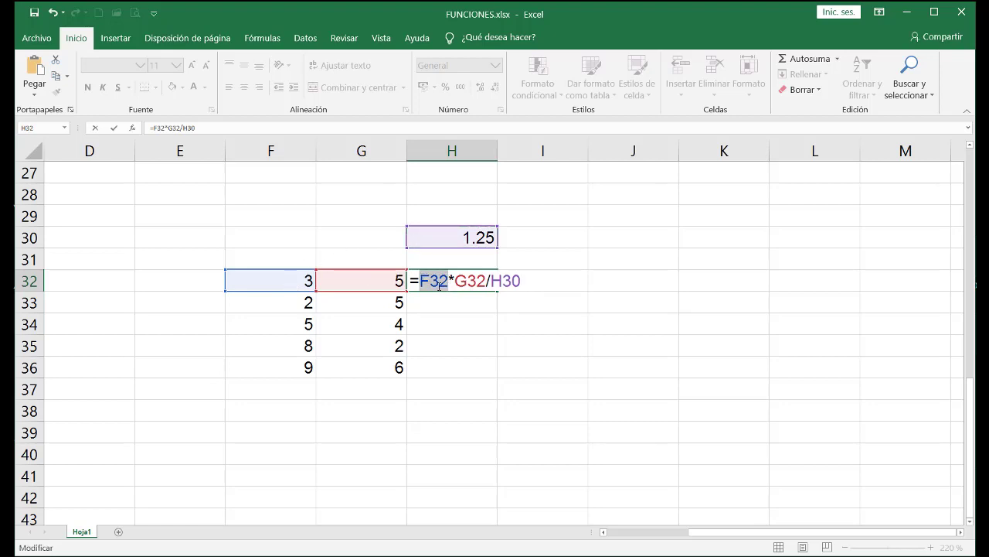
drag(487, 281, 419, 281)
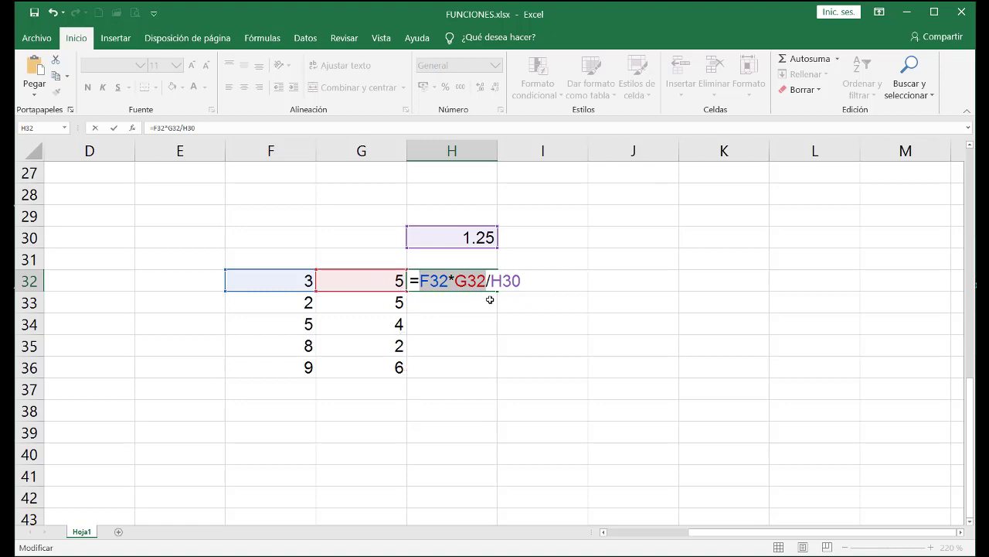
key(Return)
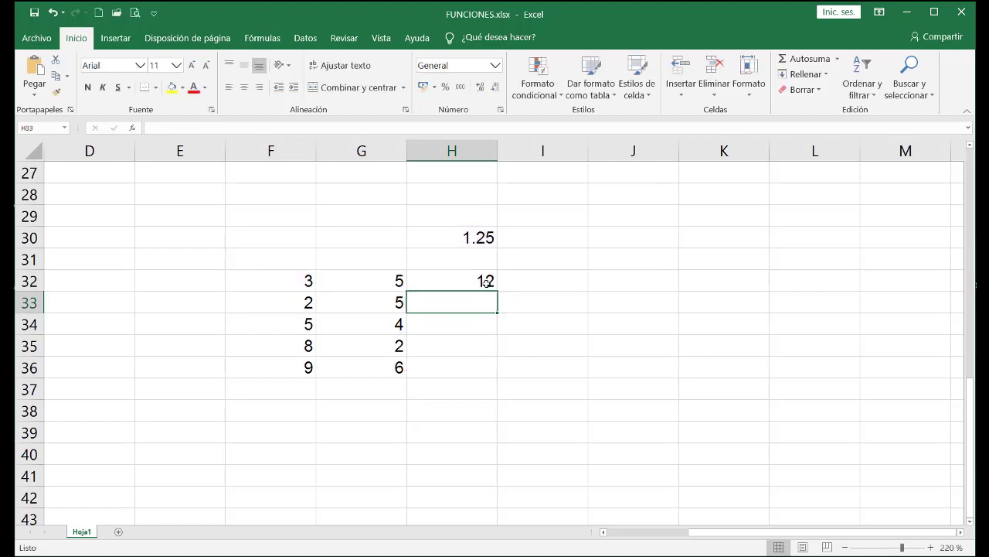
- Check the references in the H32 formula and copy it down through H36
click(486, 281)
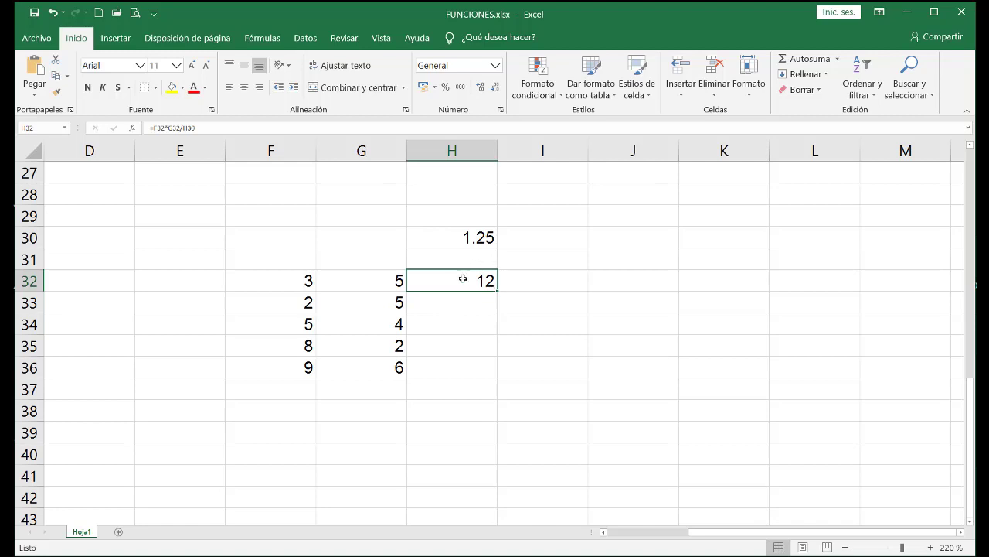
double_click(467, 283)
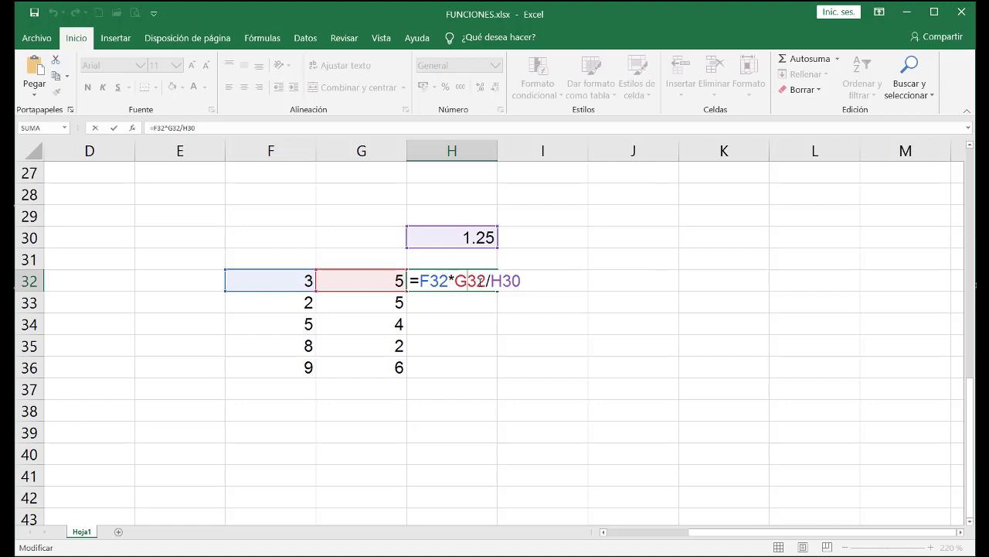
key(ctrl+Return)
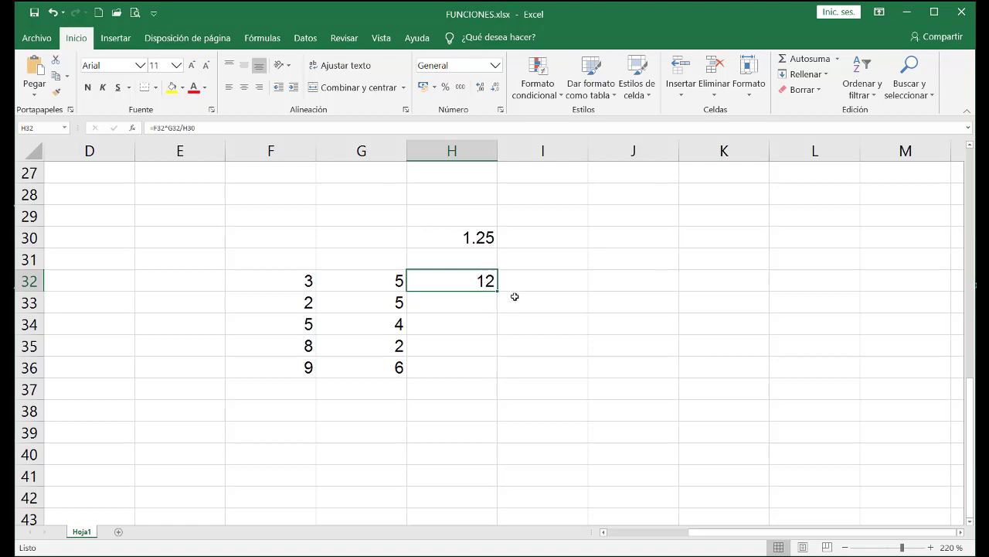
drag(499, 291, 497, 373)
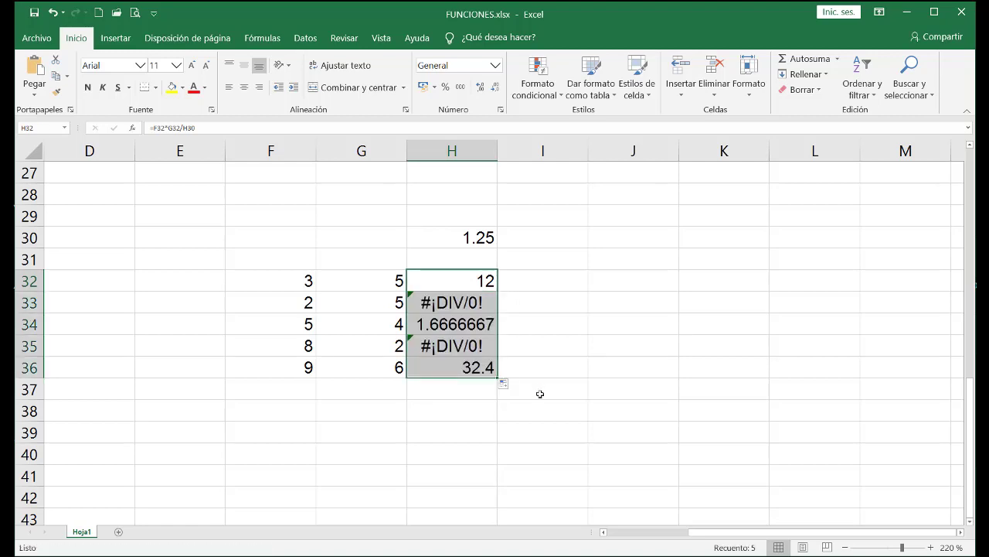
- Inspect the copied formulas in H33 and H34 and look over the results in H33:H36
click(473, 317)
click(481, 302)
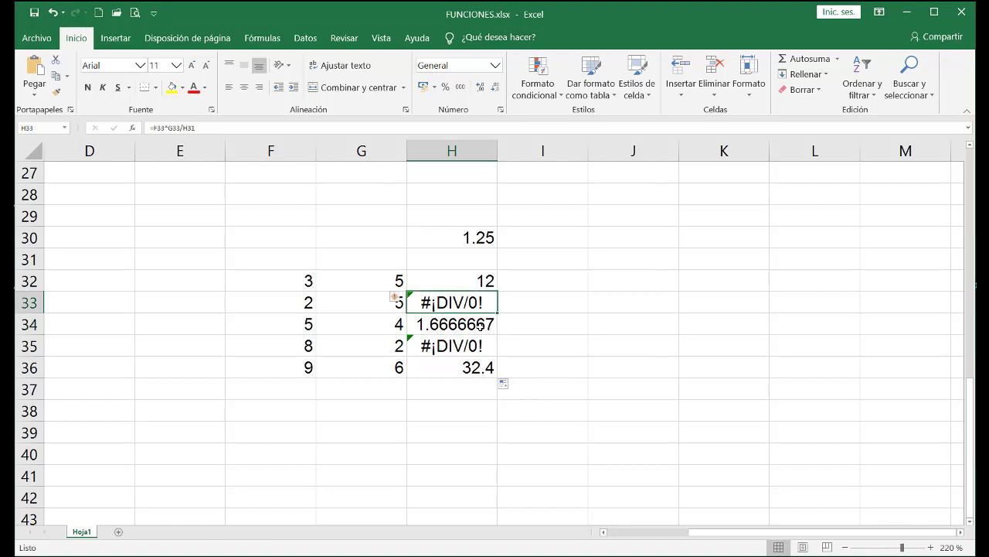
click(480, 326)
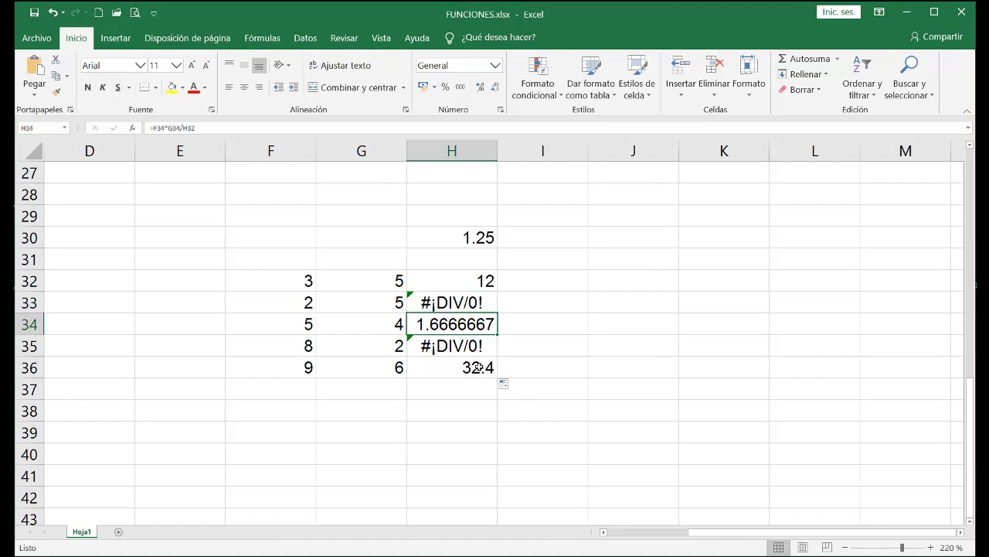
click(472, 306)
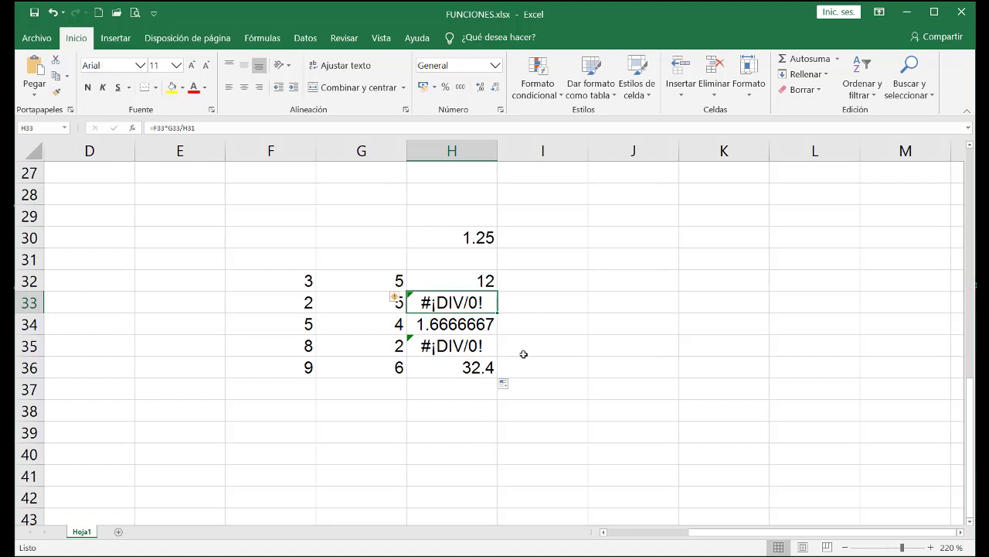
drag(478, 303, 493, 375)
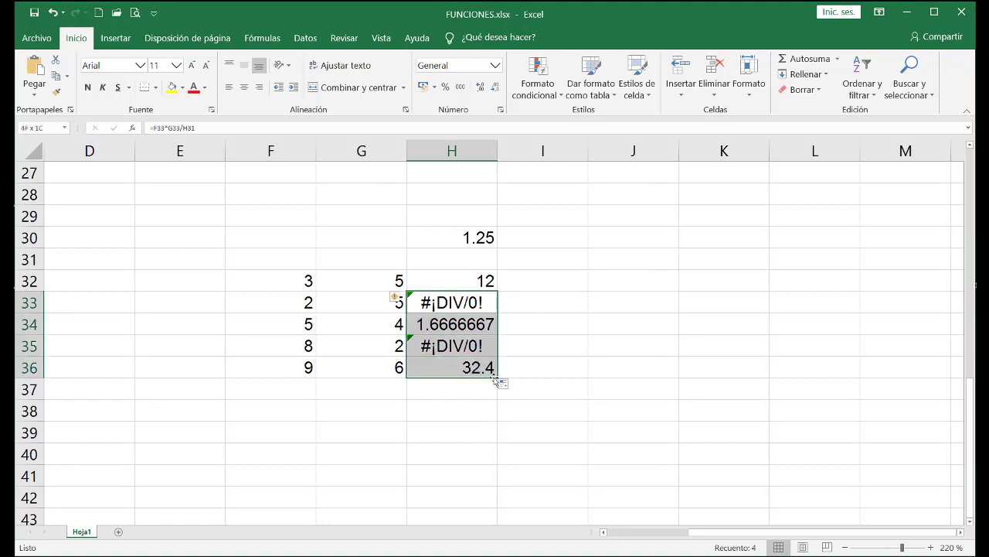
click(525, 343)
- Compare the references in the H32 formula with those in the H33 formula, including each divisor
double_click(464, 280)
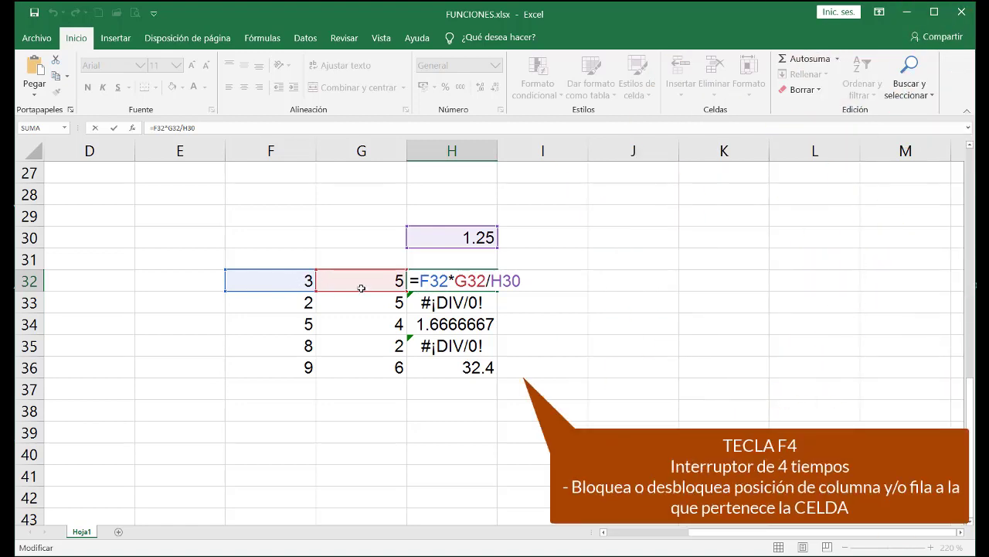
drag(490, 281, 523, 280)
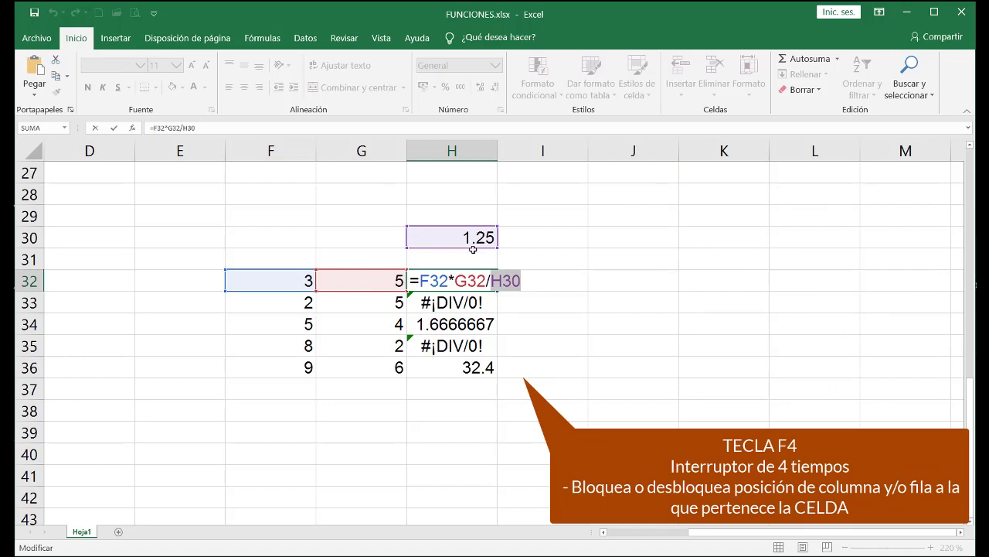
key(Return)
double_click(477, 301)
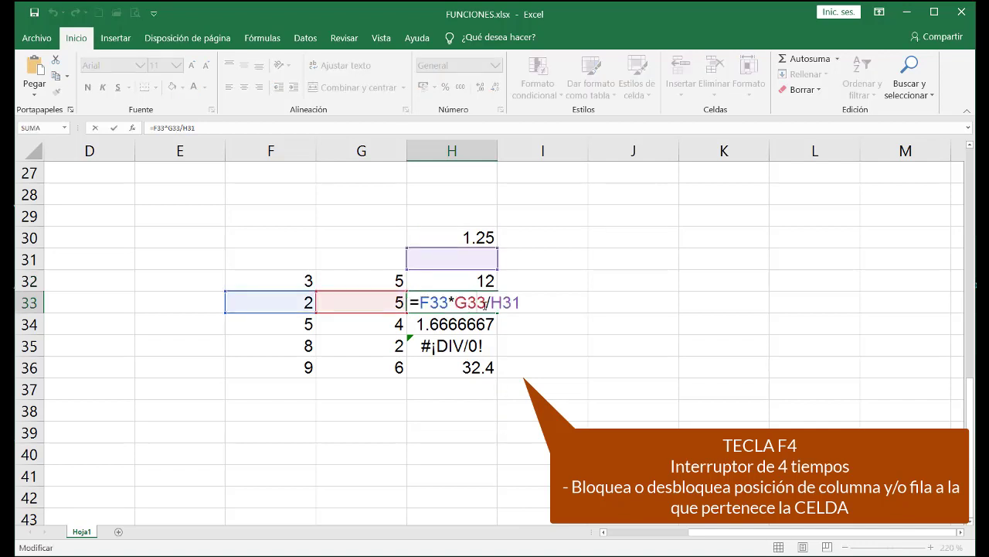
drag(486, 304, 420, 303)
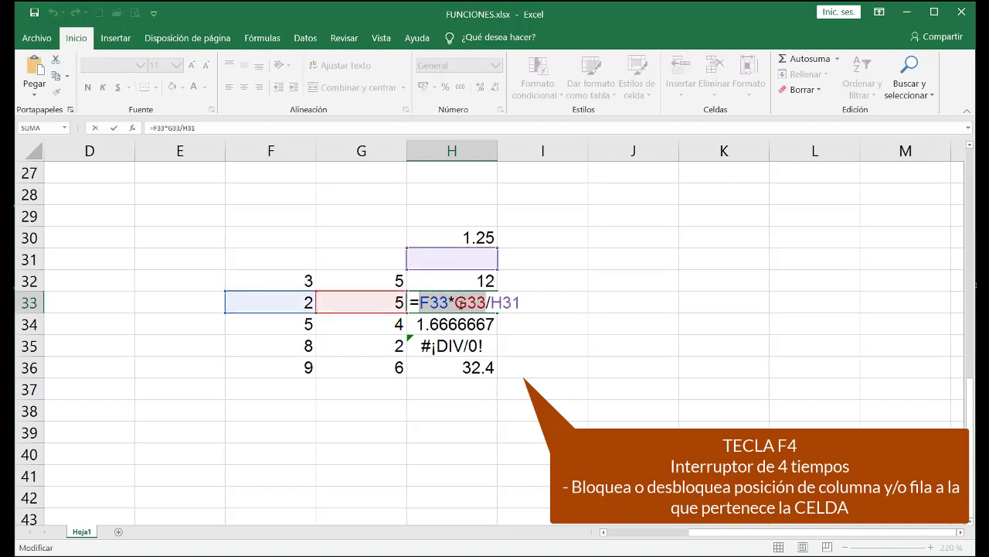
click(452, 303)
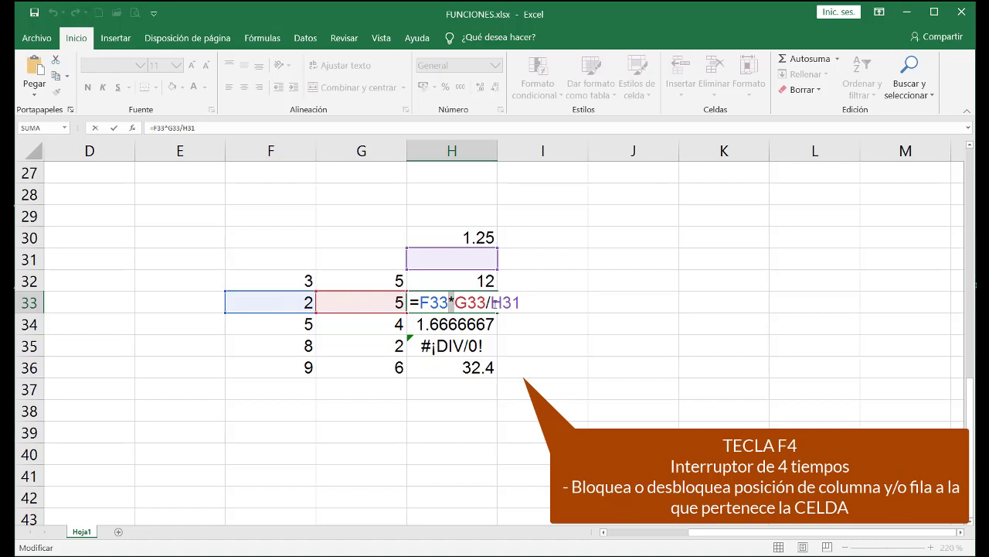
double_click(514, 303)
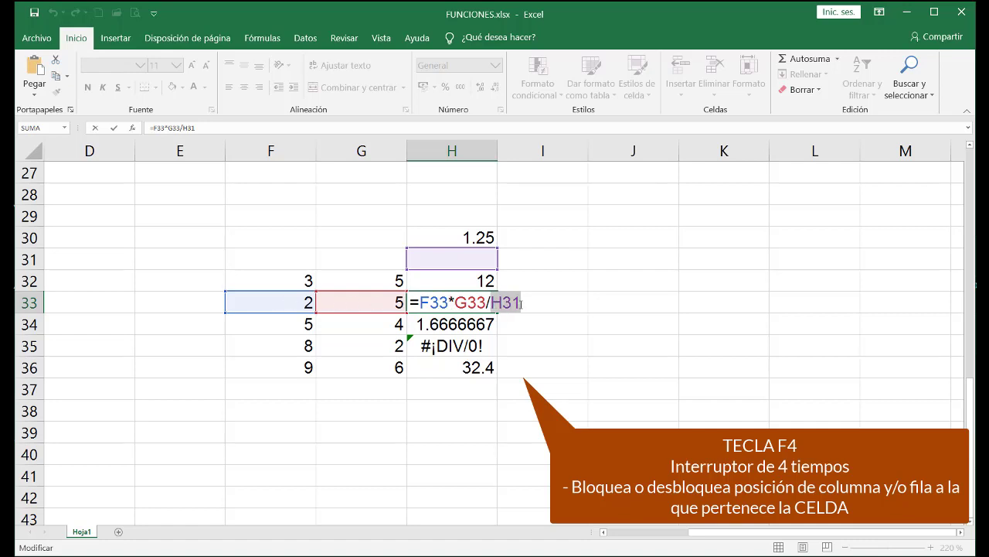
key(Escape)
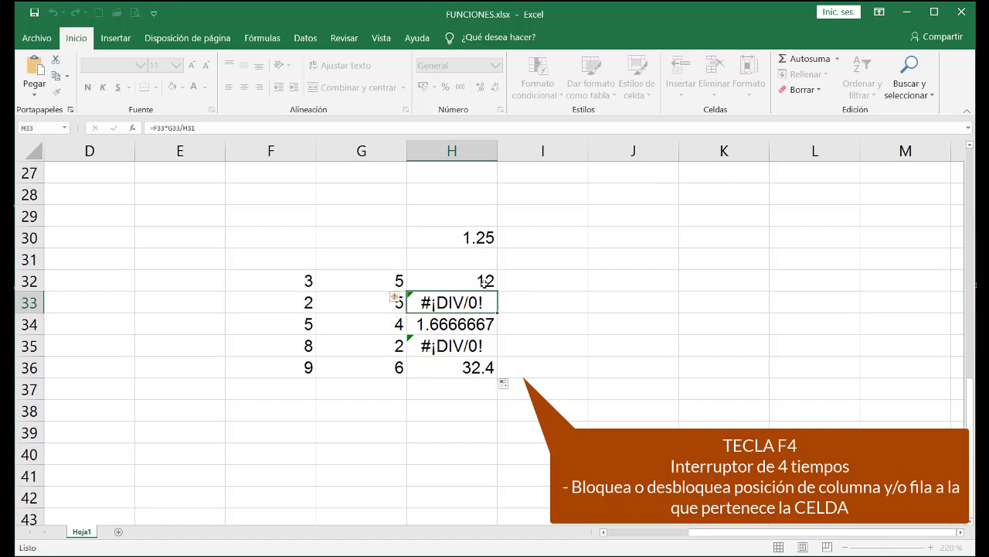
- Re-examine the H33 formula, checking its divisor and the two multiplied references separately
click(484, 283)
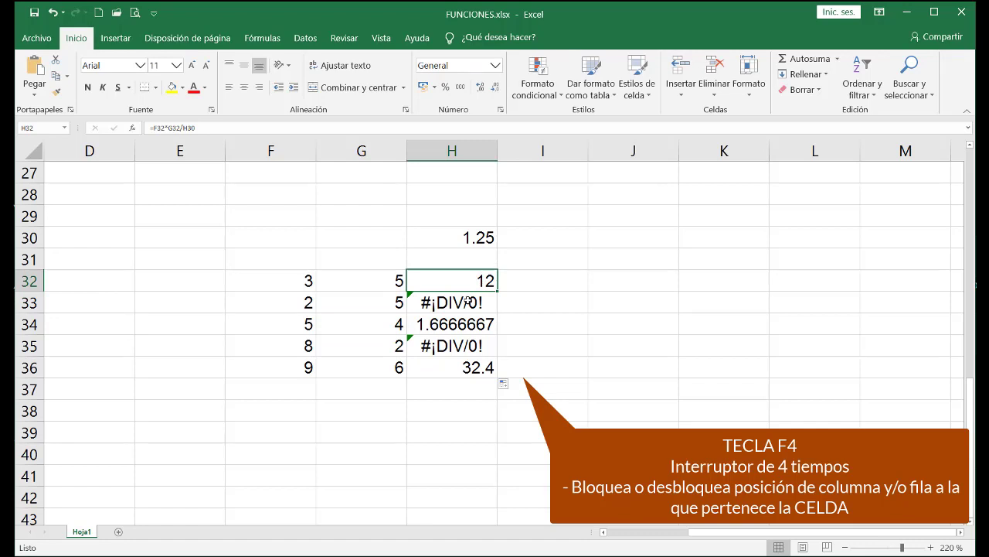
double_click(469, 302)
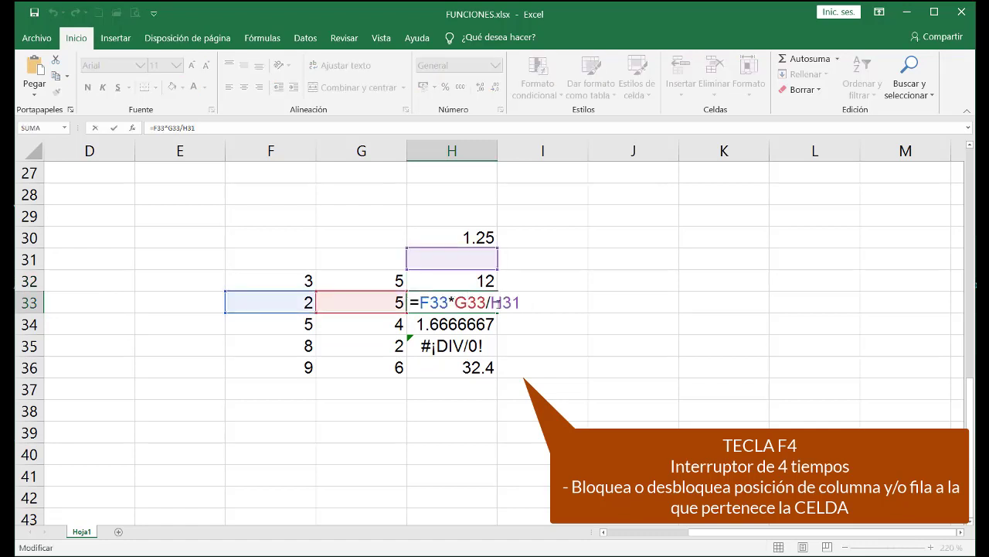
drag(490, 302, 502, 303)
drag(486, 302, 419, 302)
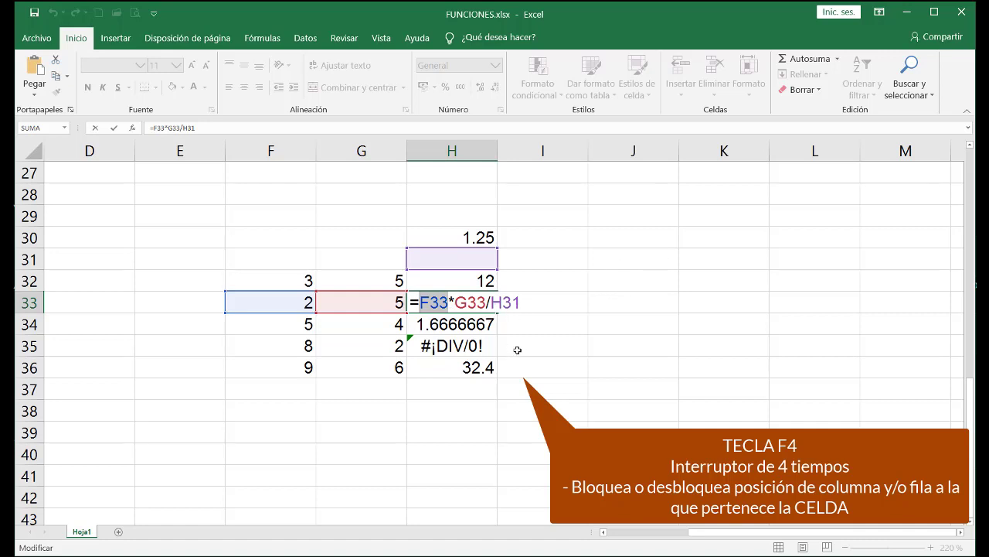
key(ctrl+Return)
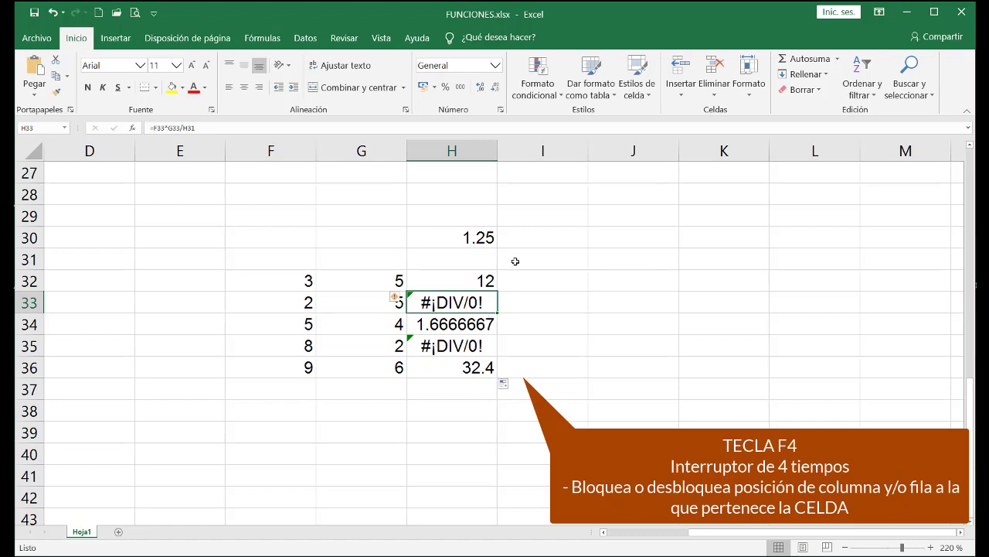
- Review the constant in H30 and the number pairs in columns F and G for rows 32 to 36
click(485, 239)
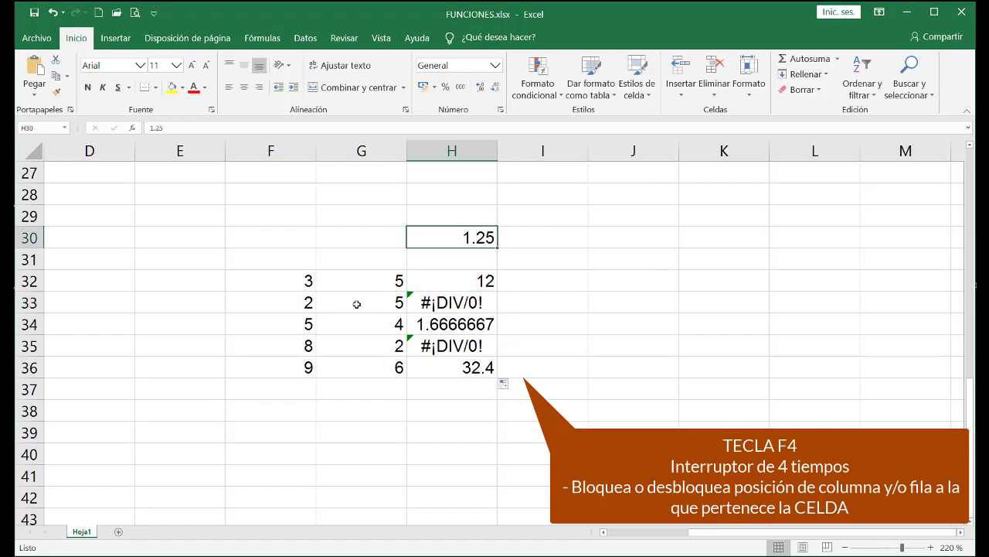
drag(285, 280, 361, 280)
drag(299, 303, 361, 302)
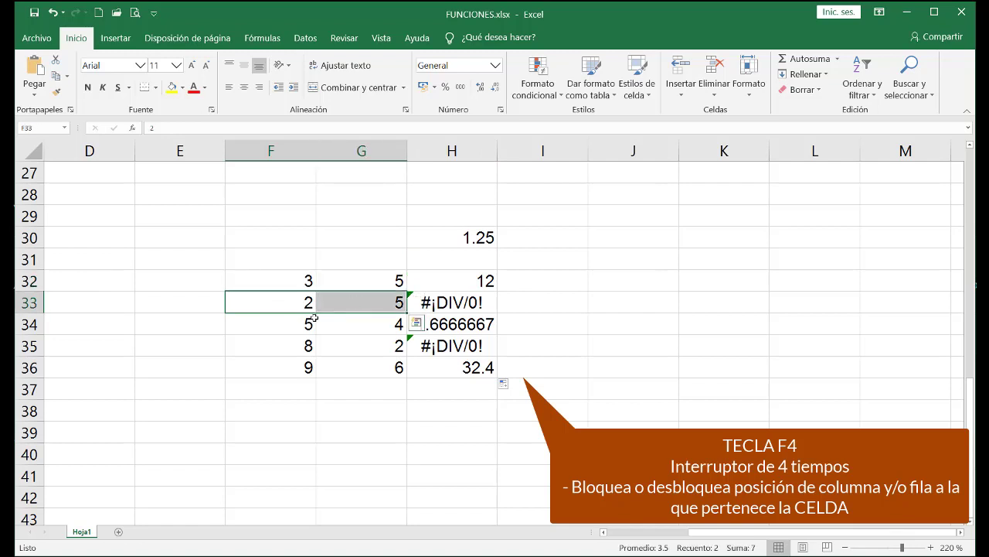
drag(293, 323, 362, 323)
drag(302, 346, 363, 346)
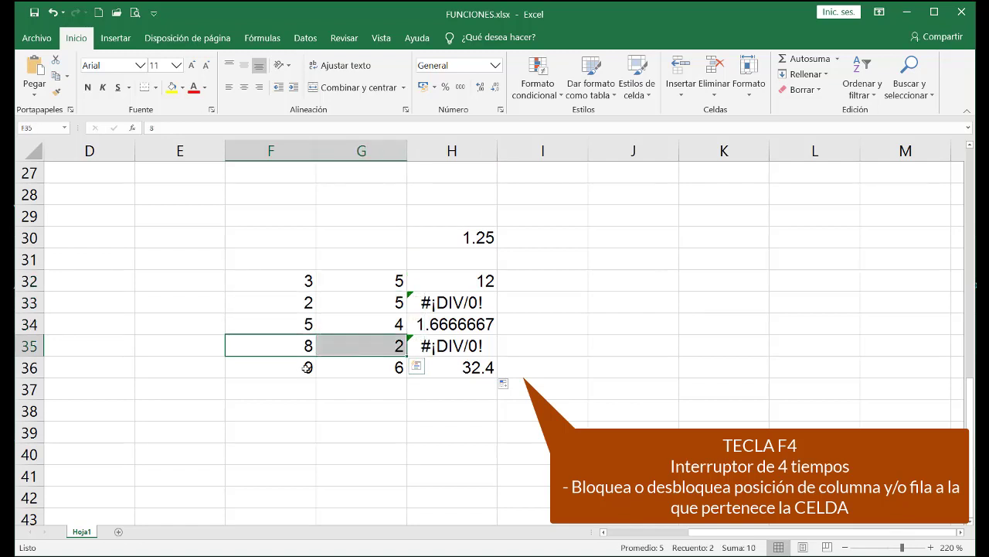
drag(307, 367, 342, 367)
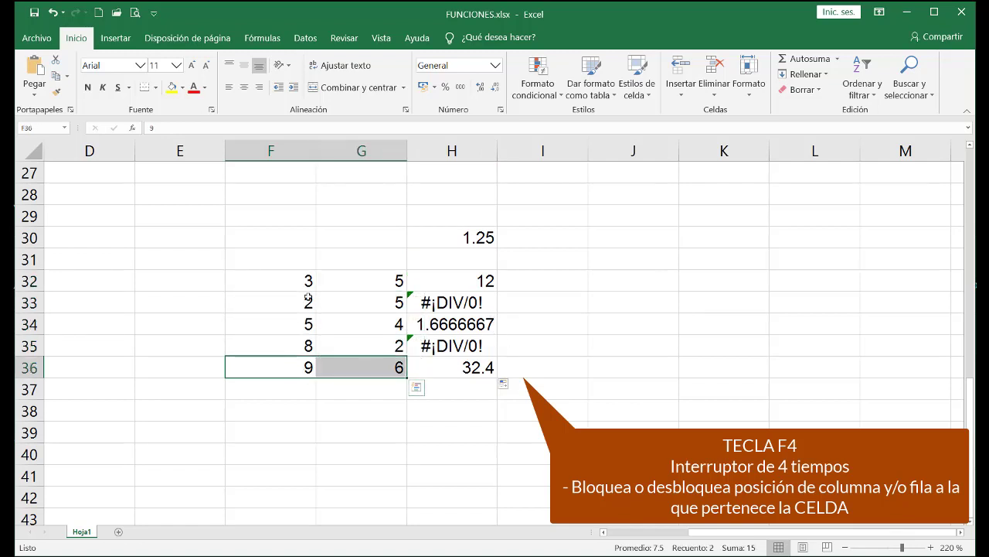
drag(308, 282, 361, 282)
click(475, 307)
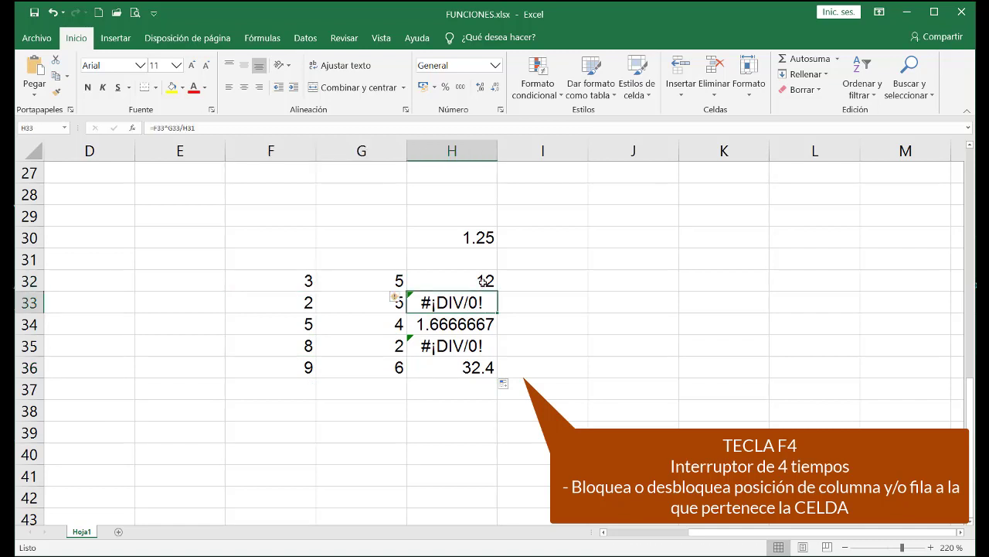
- Make the divisor in the H32 formula an absolute reference, so it reads =F32*G32/$H$30
double_click(483, 282)
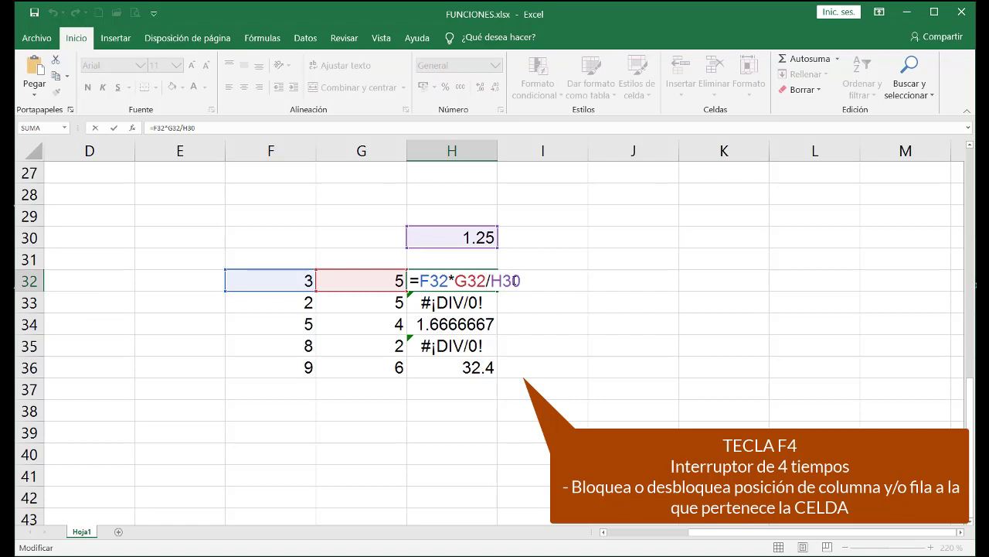
drag(523, 282, 490, 281)
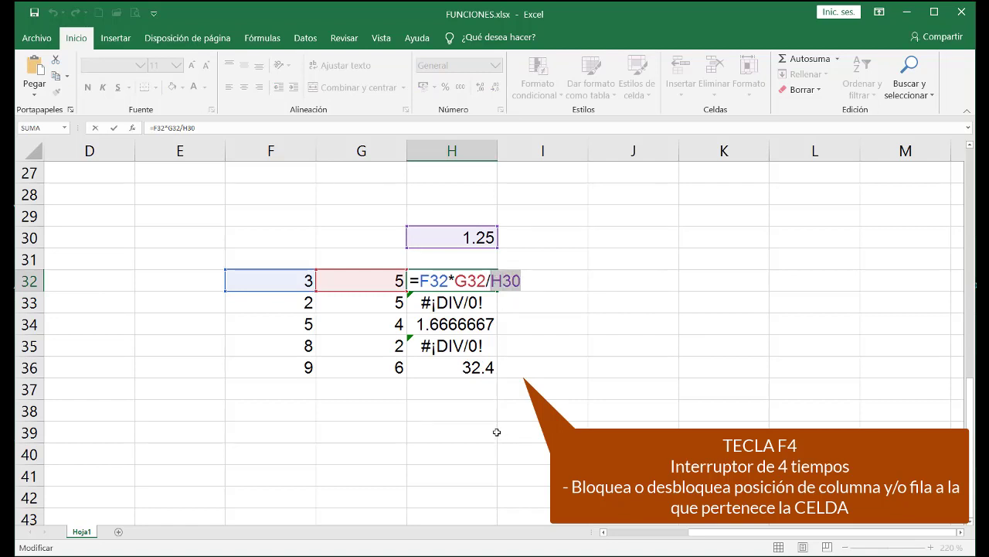
key(F4)
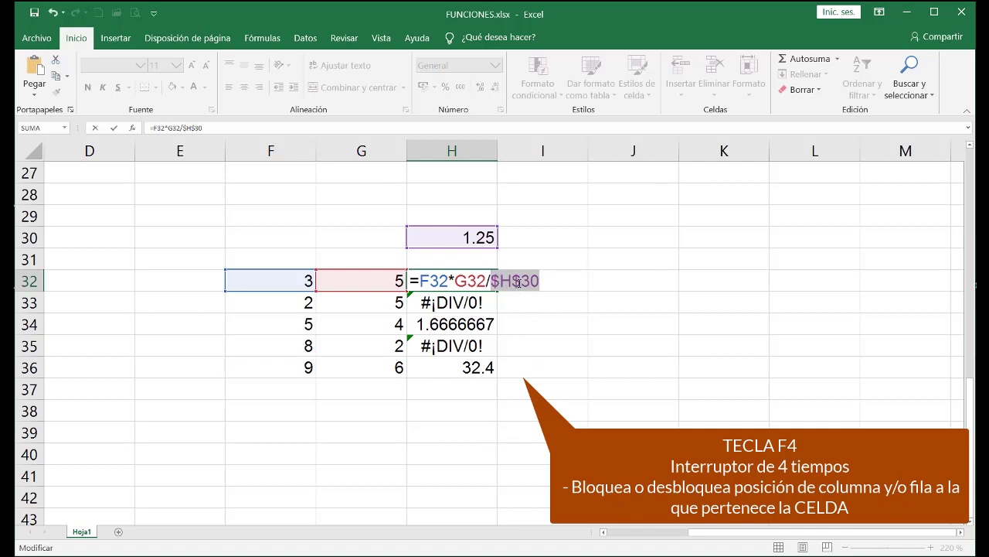
drag(520, 283, 495, 282)
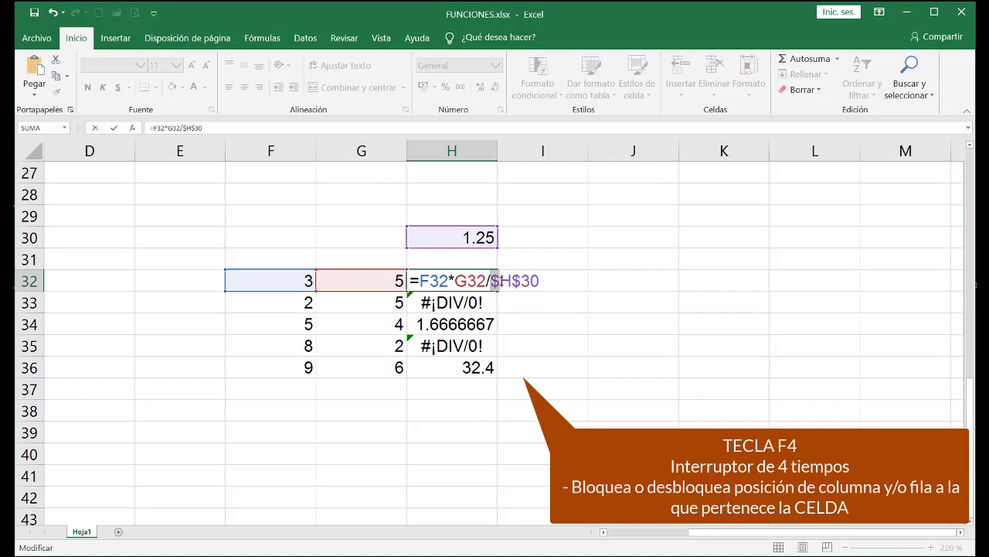
drag(519, 280, 420, 284)
click(543, 279)
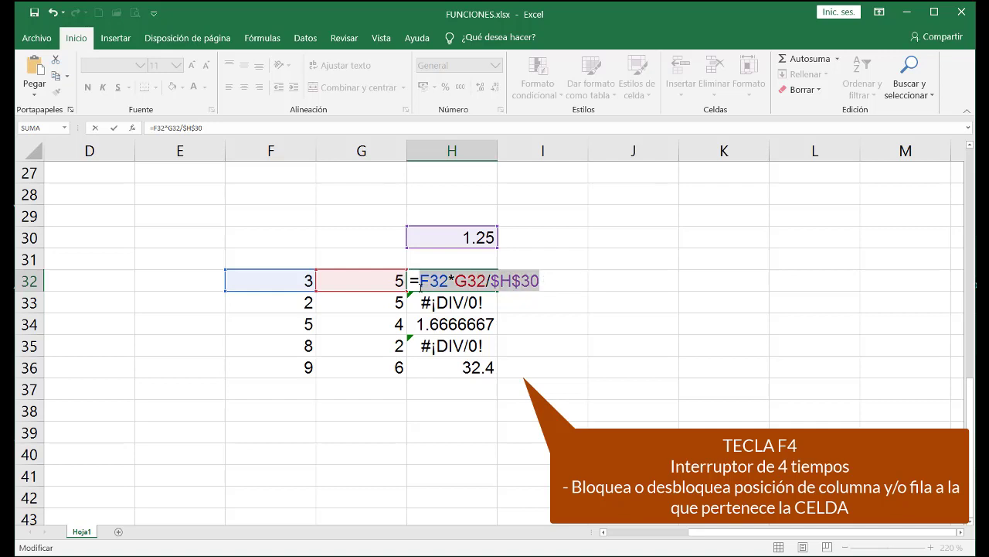
drag(490, 281, 541, 282)
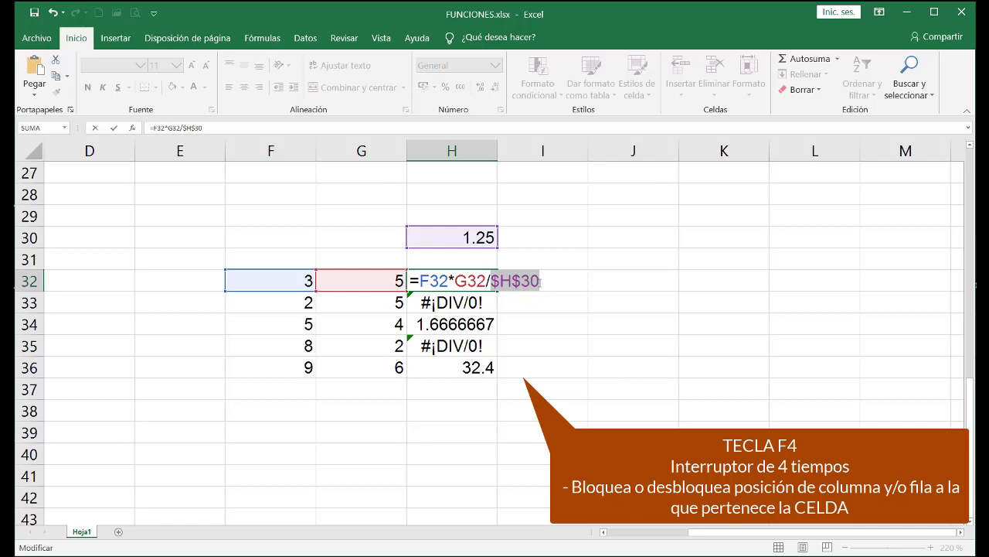
click(521, 282)
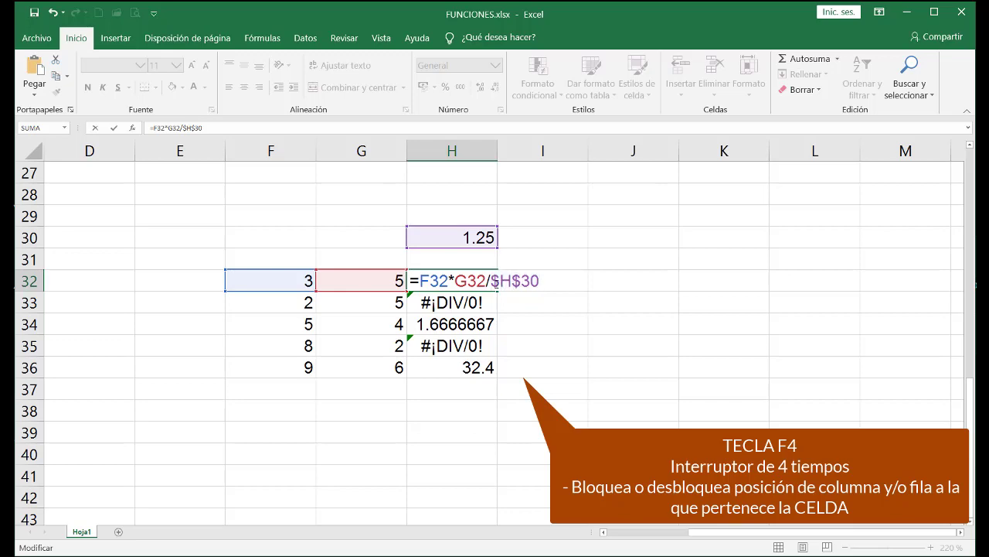
drag(513, 281, 521, 281)
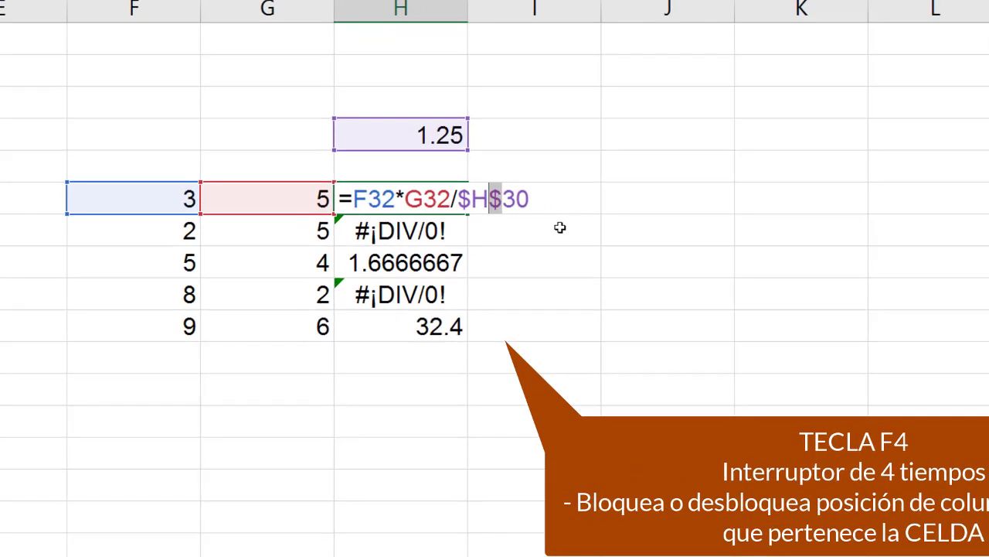
key(Return)
- Copy the H32 formula with the locked divisor down through H36
click(456, 203)
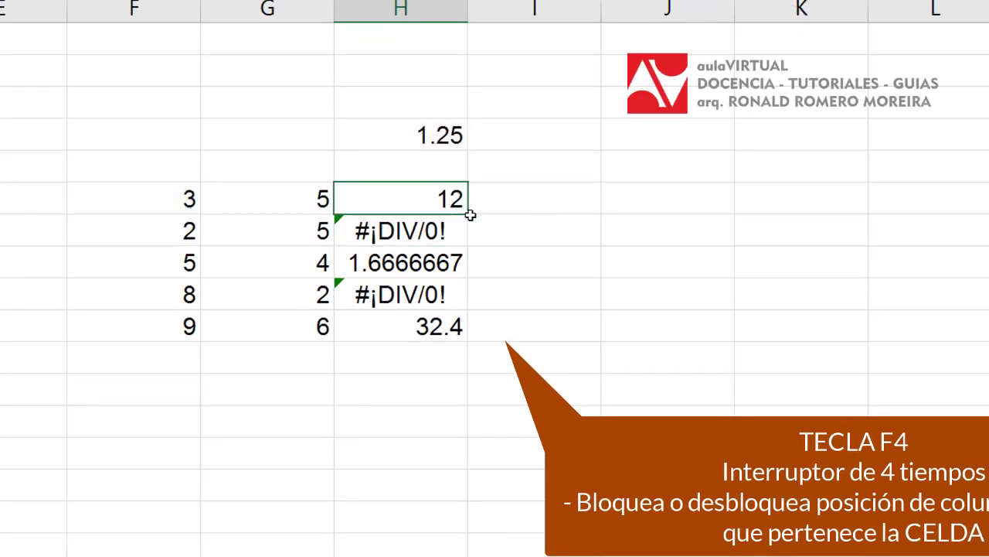
drag(470, 213, 504, 338)
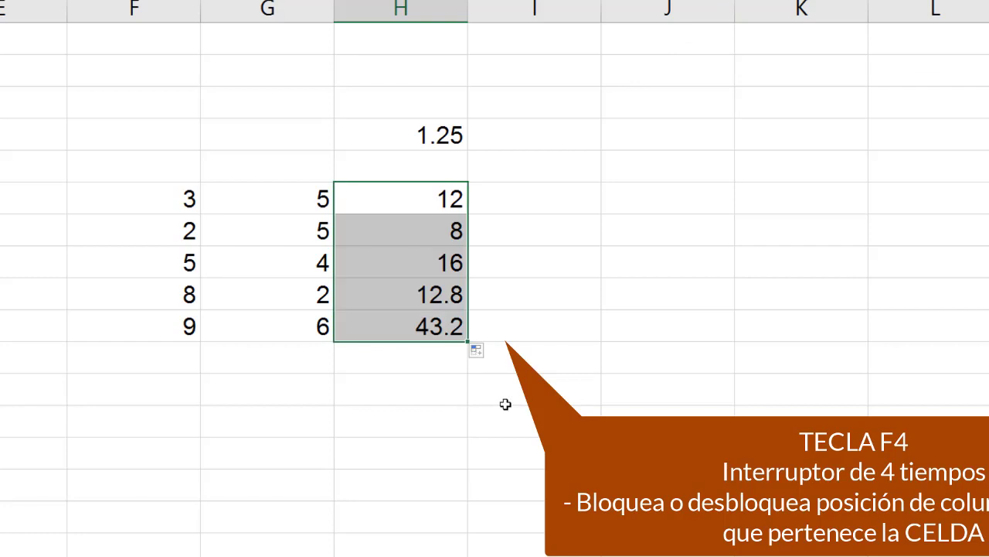
click(506, 403)
- Inspect the divisor reference in the copied formulas of H33 and H34
double_click(431, 230)
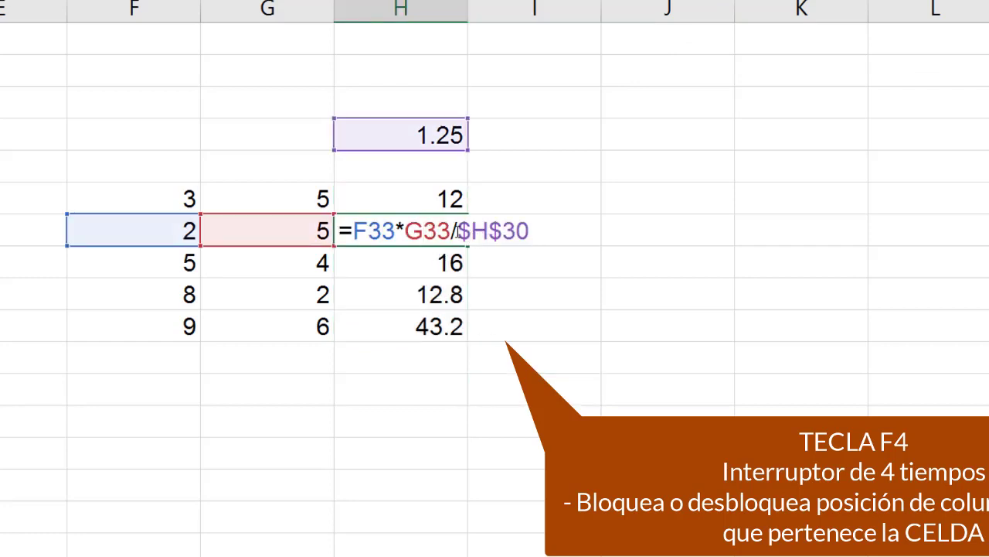
drag(458, 231, 532, 230)
double_click(447, 263)
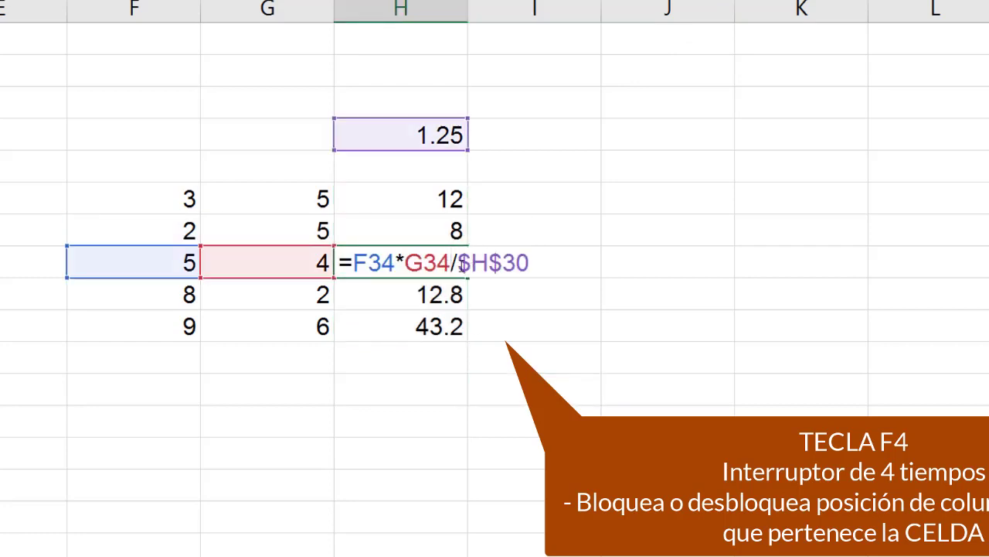
drag(459, 263, 532, 263)
key(Escape)
- Inspect the divisor reference in the copied formulas of H35 and H36, leaving both unchanged
click(437, 290)
double_click(459, 290)
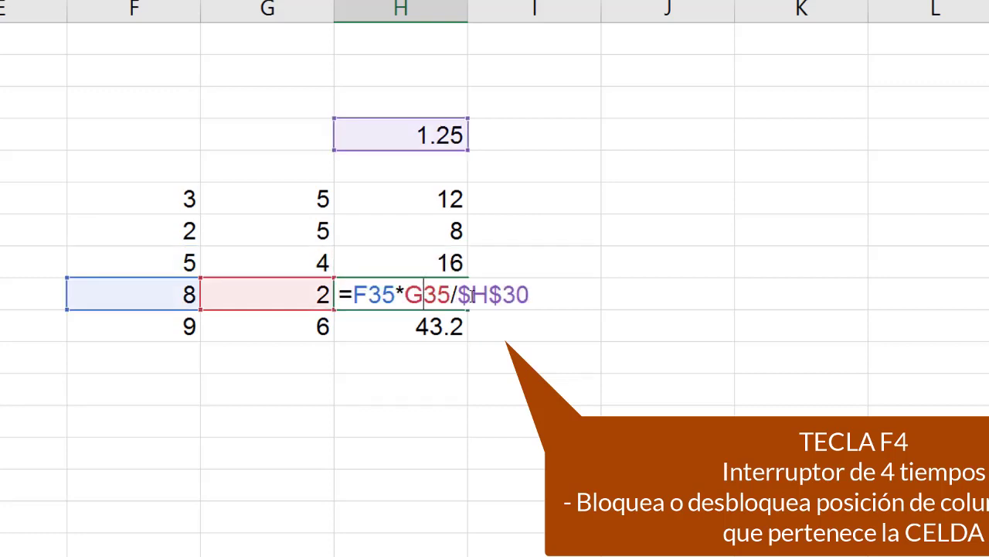
drag(459, 295, 532, 294)
key(Escape)
double_click(437, 326)
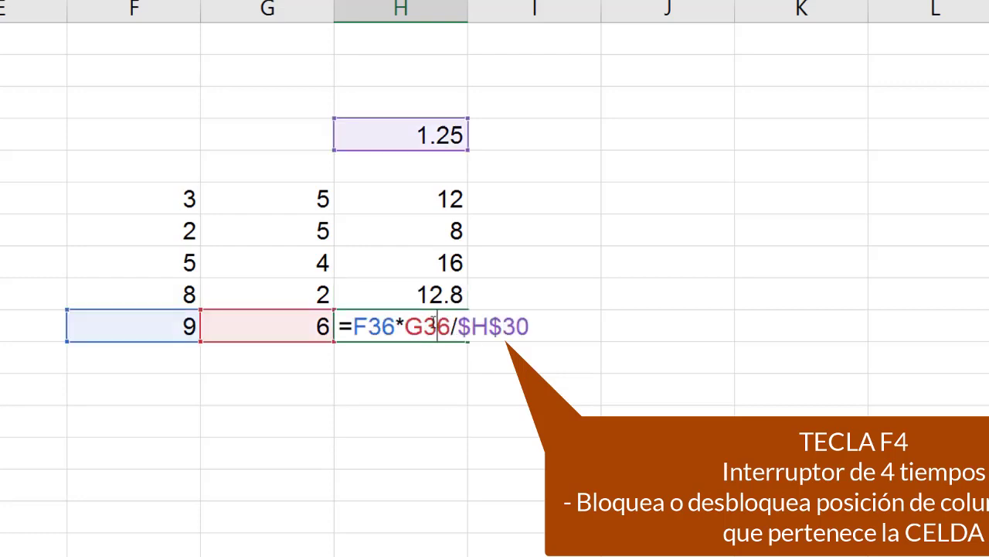
drag(459, 325, 531, 326)
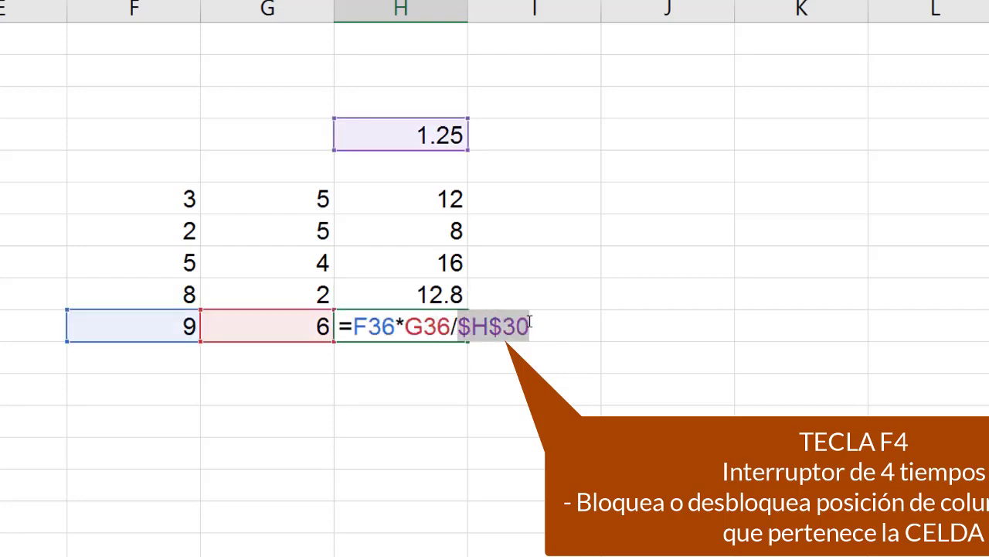
key(Escape)
click(432, 300)
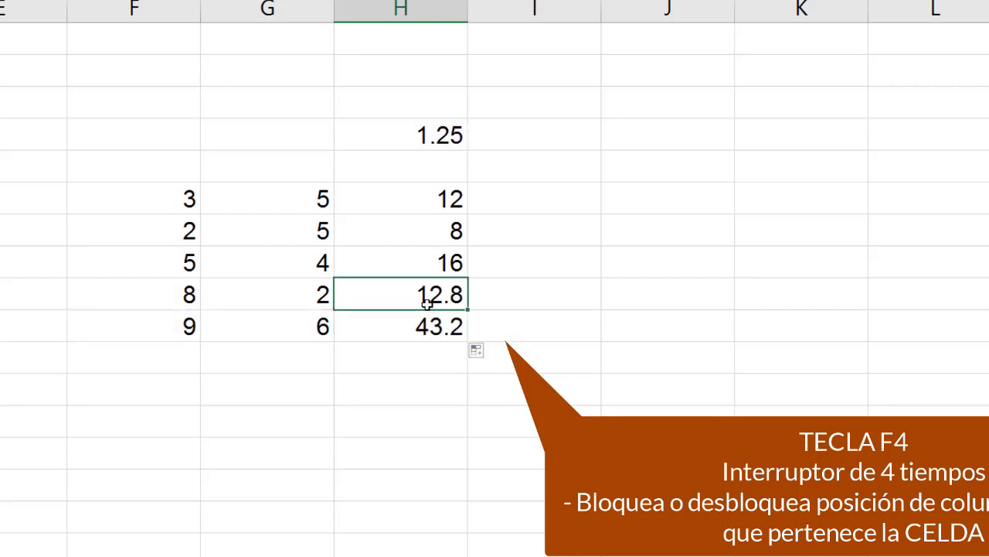
double_click(425, 299)
key(Escape)
- Go through the values in columns F and G that the copied formulas multiply, from row 33 to row 36
click(440, 224)
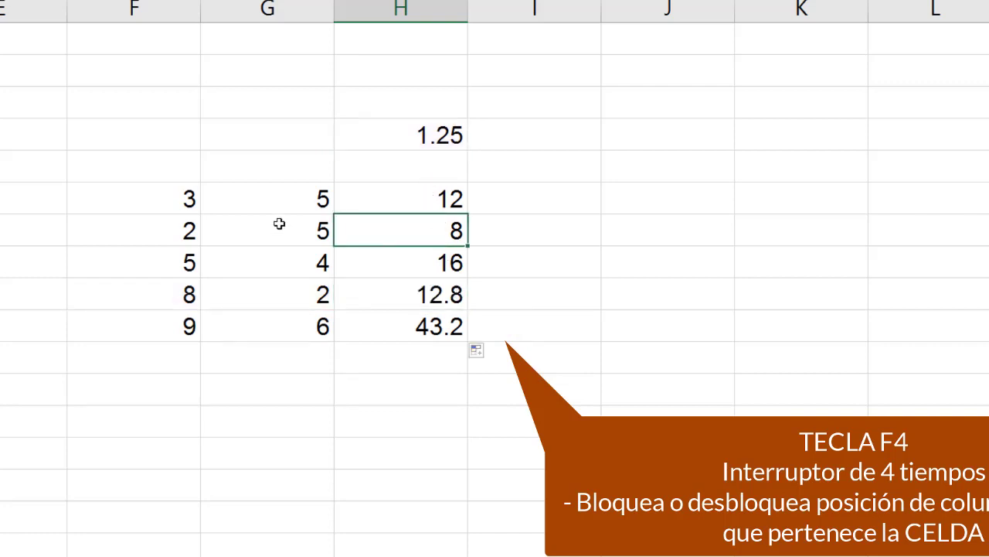
click(187, 231)
click(255, 230)
click(168, 261)
click(239, 263)
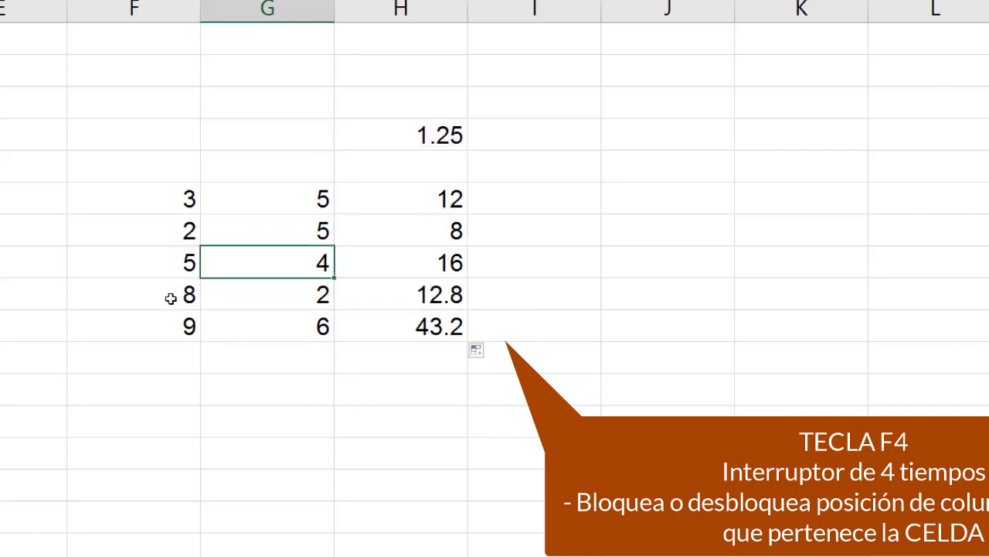
click(171, 297)
click(268, 296)
click(164, 331)
click(259, 329)
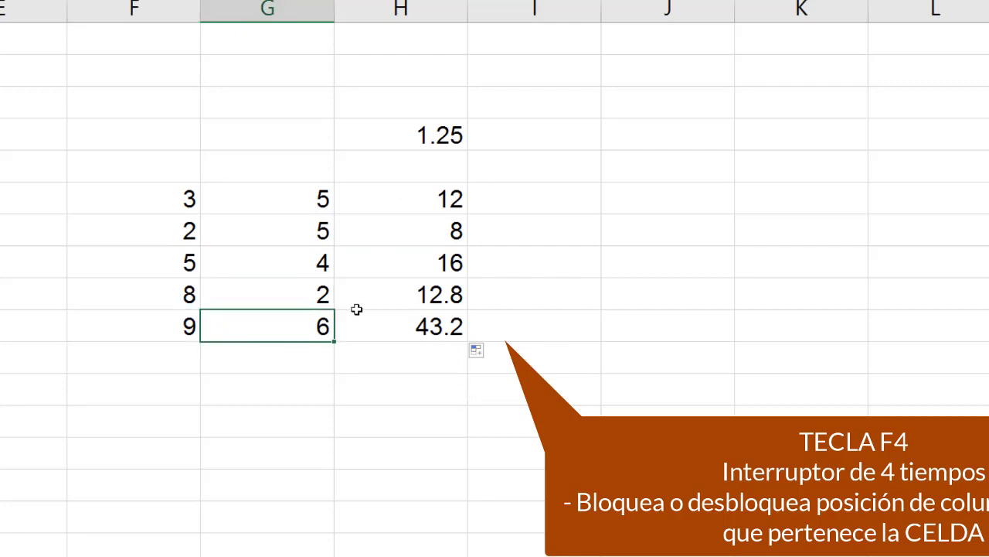
- Cycle the divisor reference in the H32 formula through H$30, $H30 and H30, returning it to $H$30
click(433, 202)
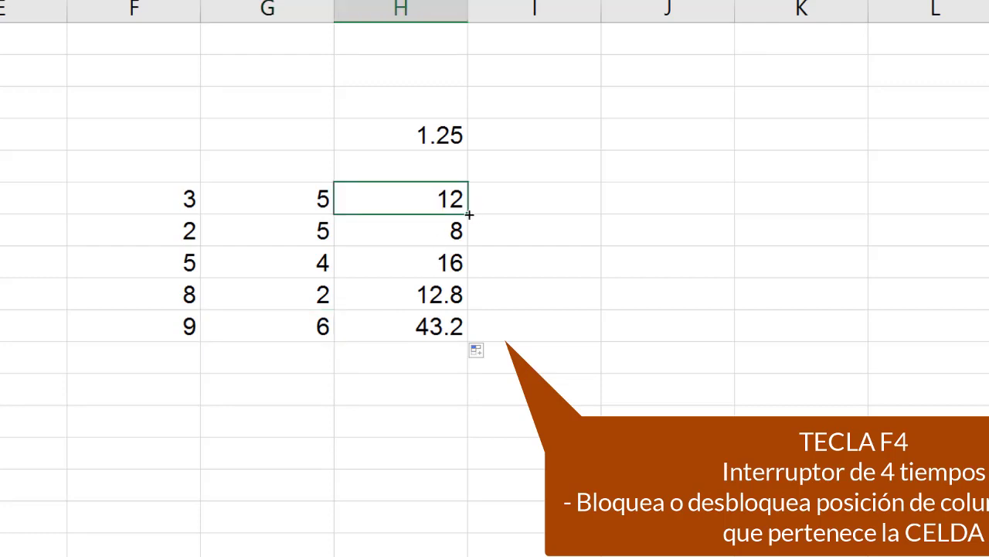
double_click(453, 197)
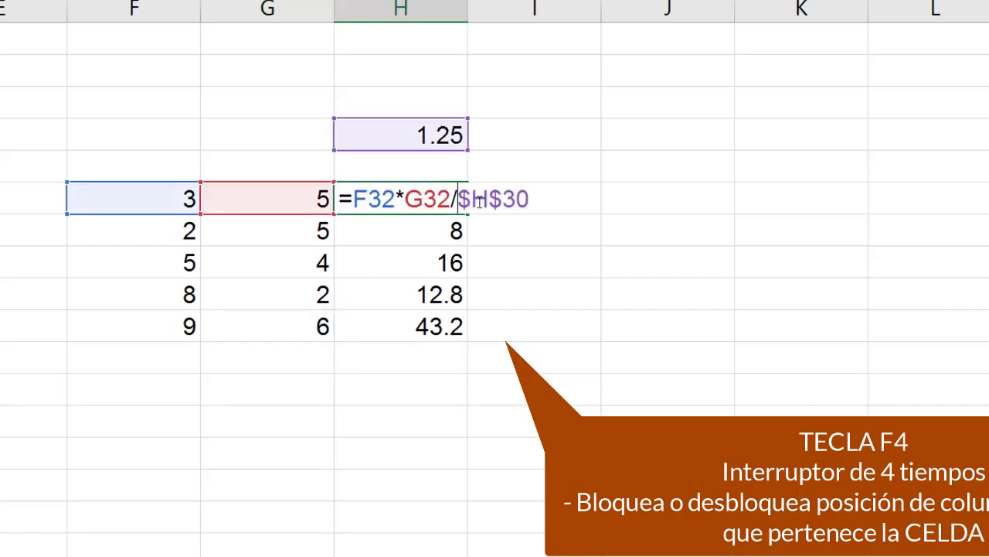
drag(461, 199, 531, 199)
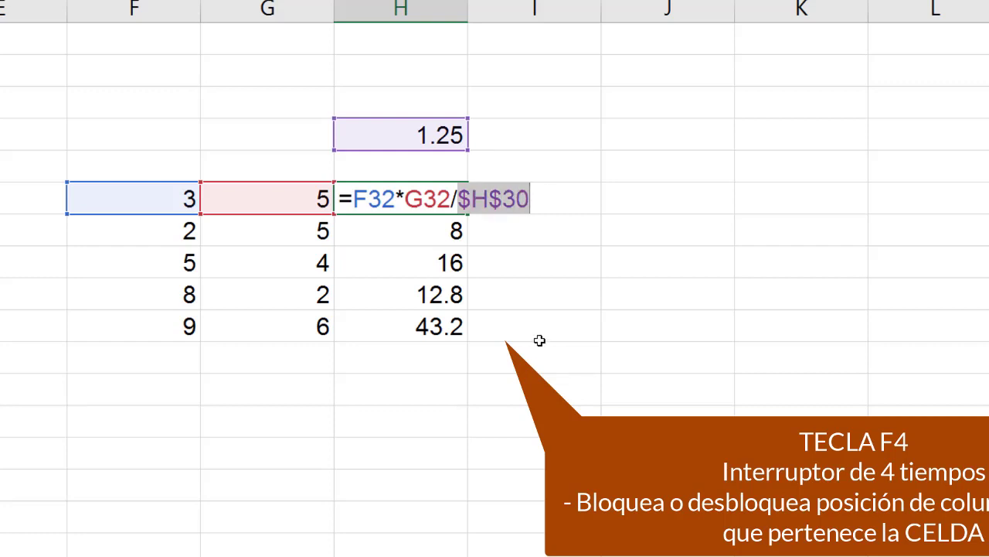
key(F4)
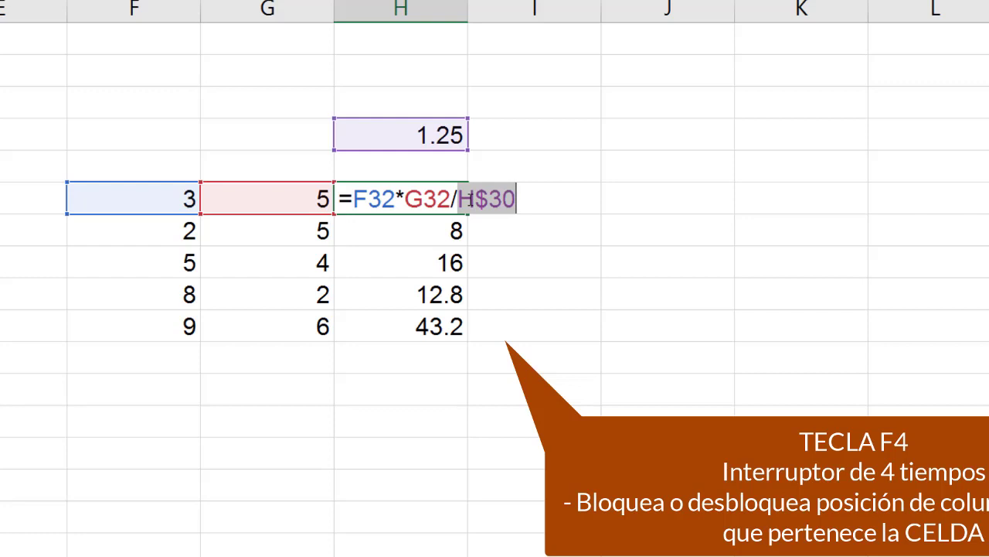
key(F4)
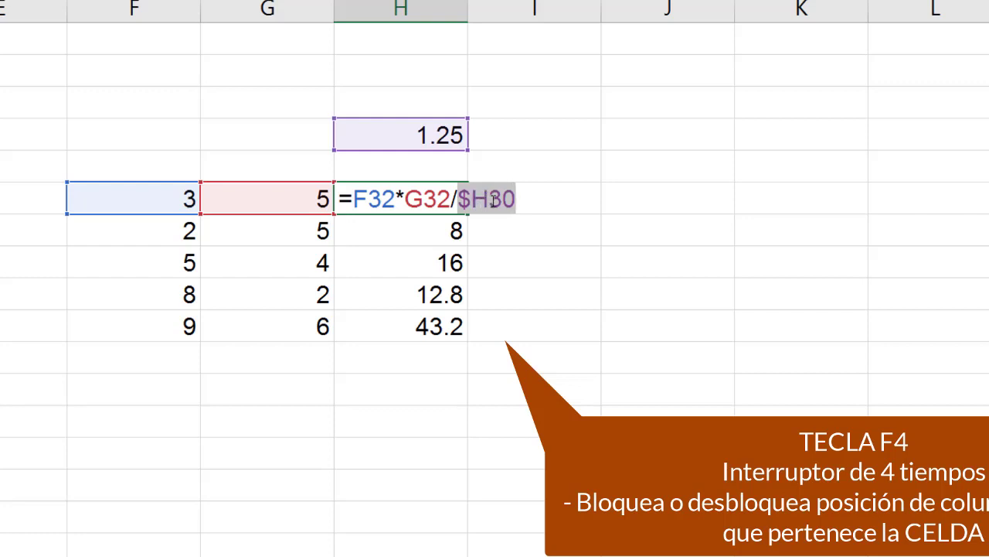
key(F4)
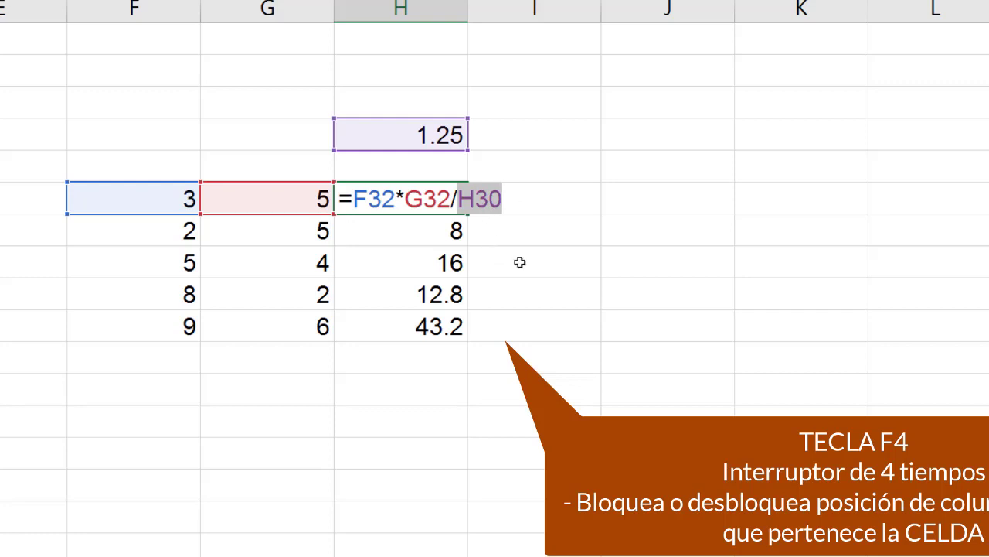
key(F4)
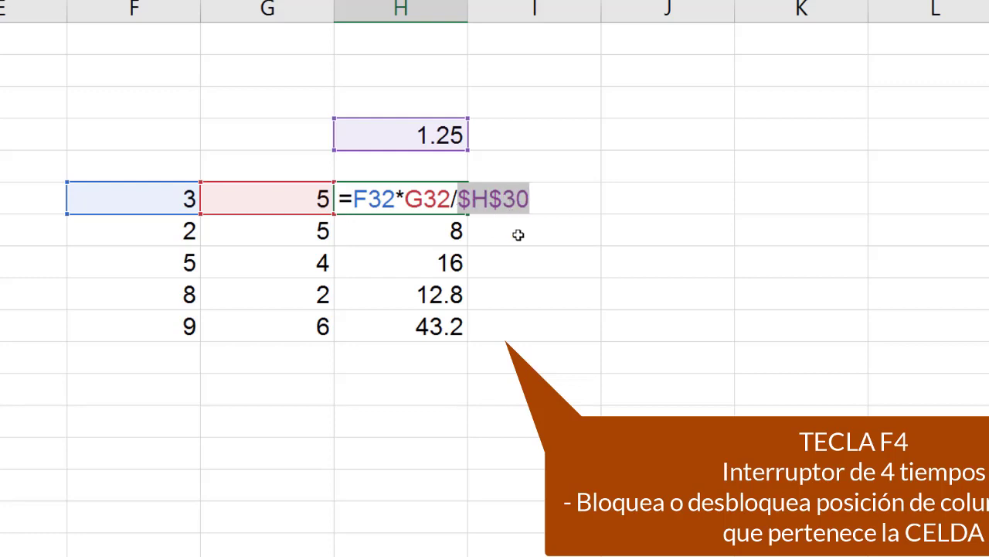
- Run the H32 divisor through all its lock variants once more and confirm the formula with $H$30
key(F4)
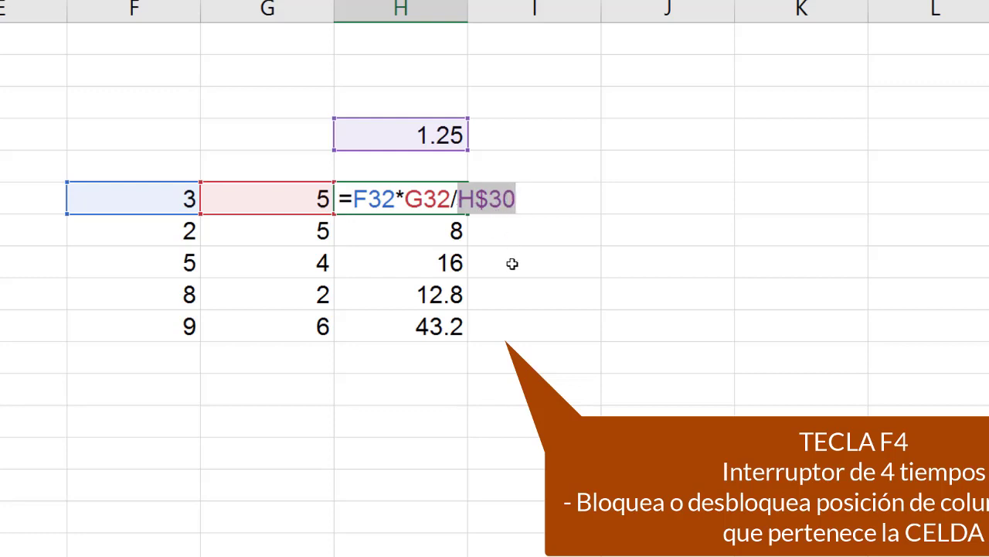
key(F4)
key(F4)
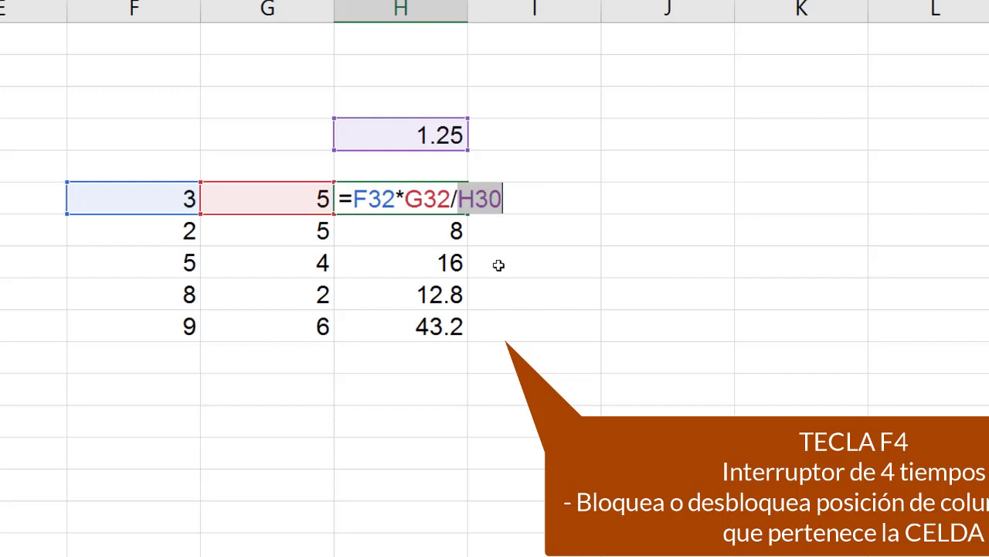
key(F4)
key(ctrl+Return)
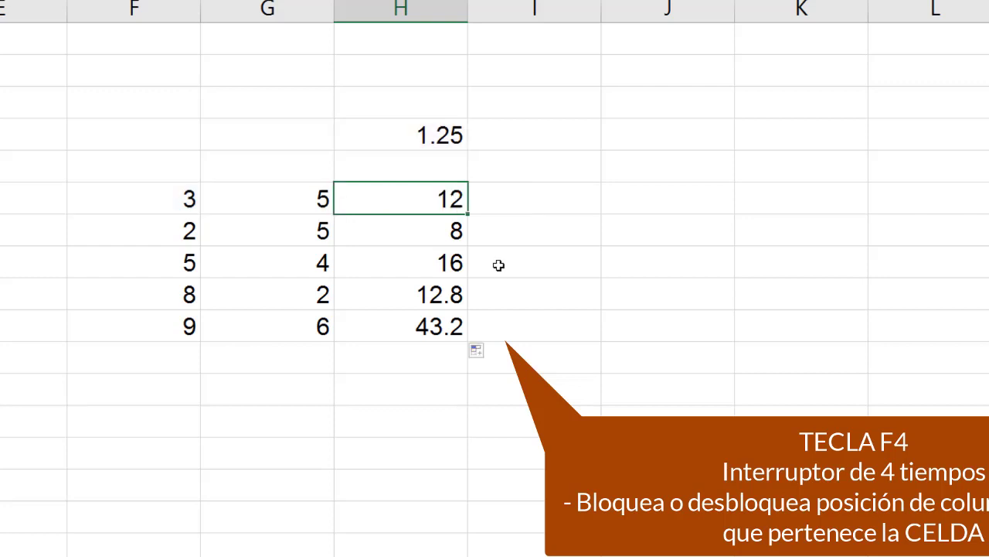
click(510, 263)
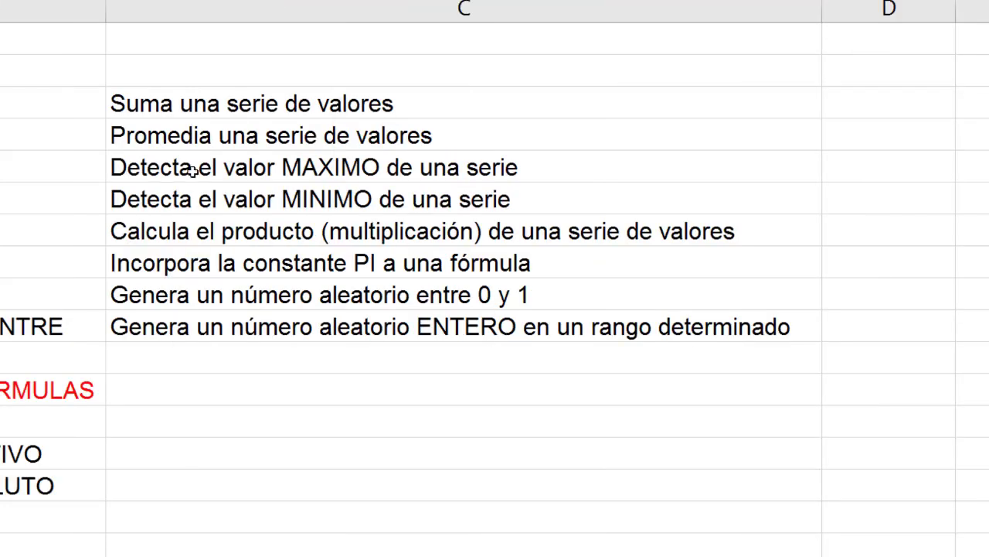
- Review the list of basic functions and the relative and absolute reference topics under the formulas heading beside column C
drag(8, 99, 41, 313)
click(243, 388)
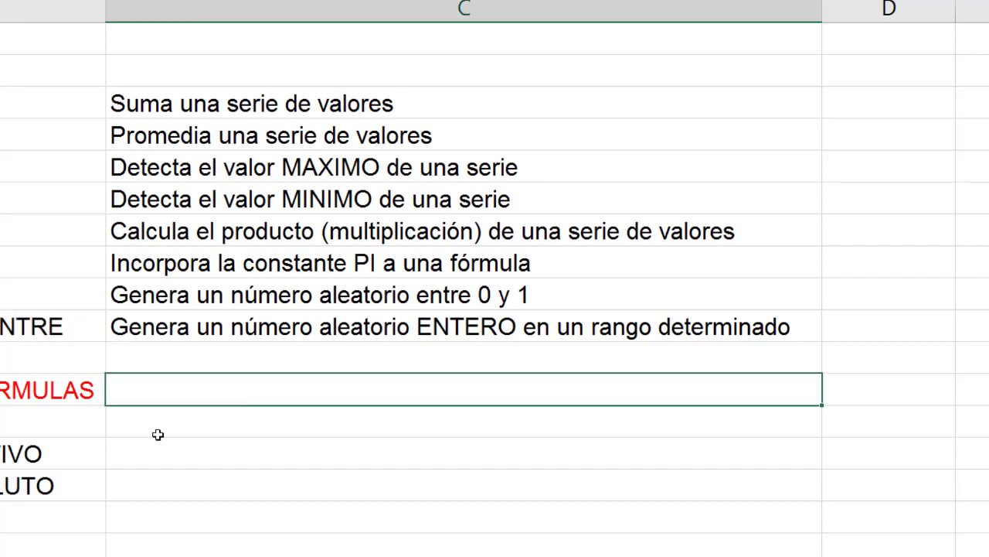
scroll(150, 420, down, 2)
drag(13, 261, 26, 289)
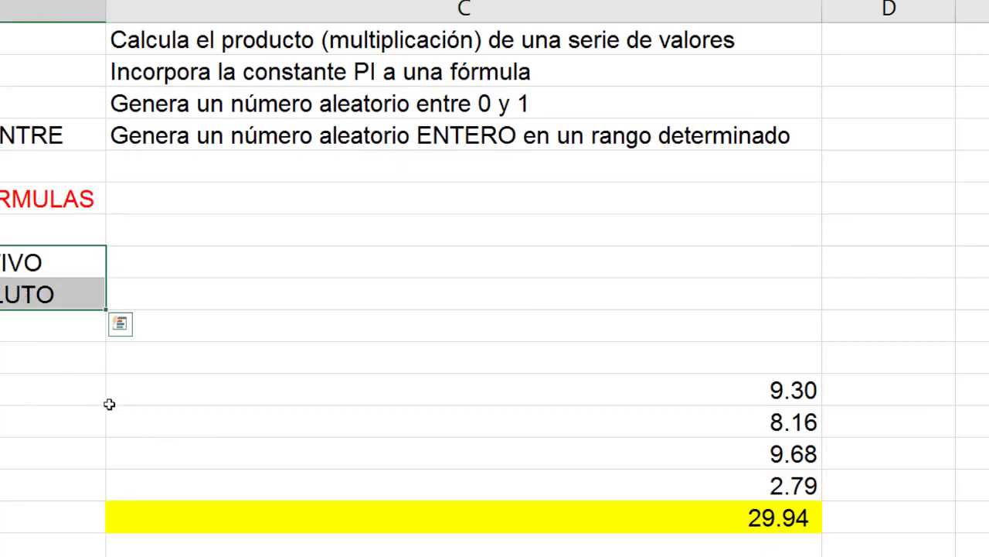
click(35, 351)
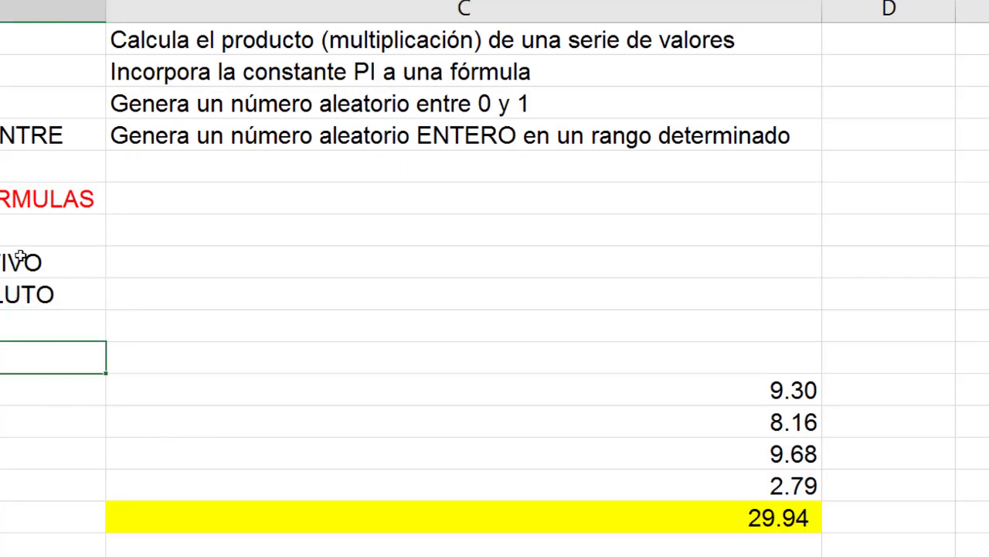
click(11, 261)
click(31, 303)
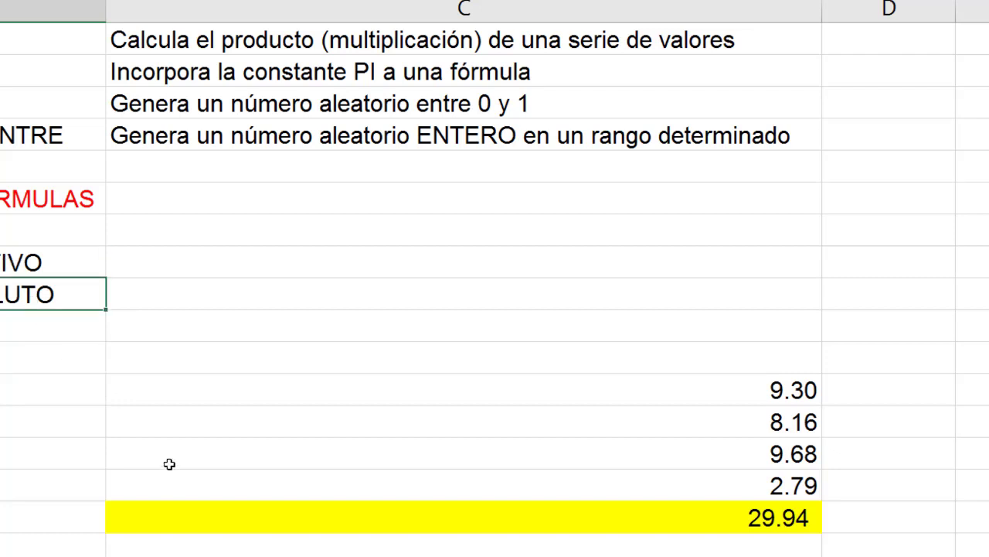